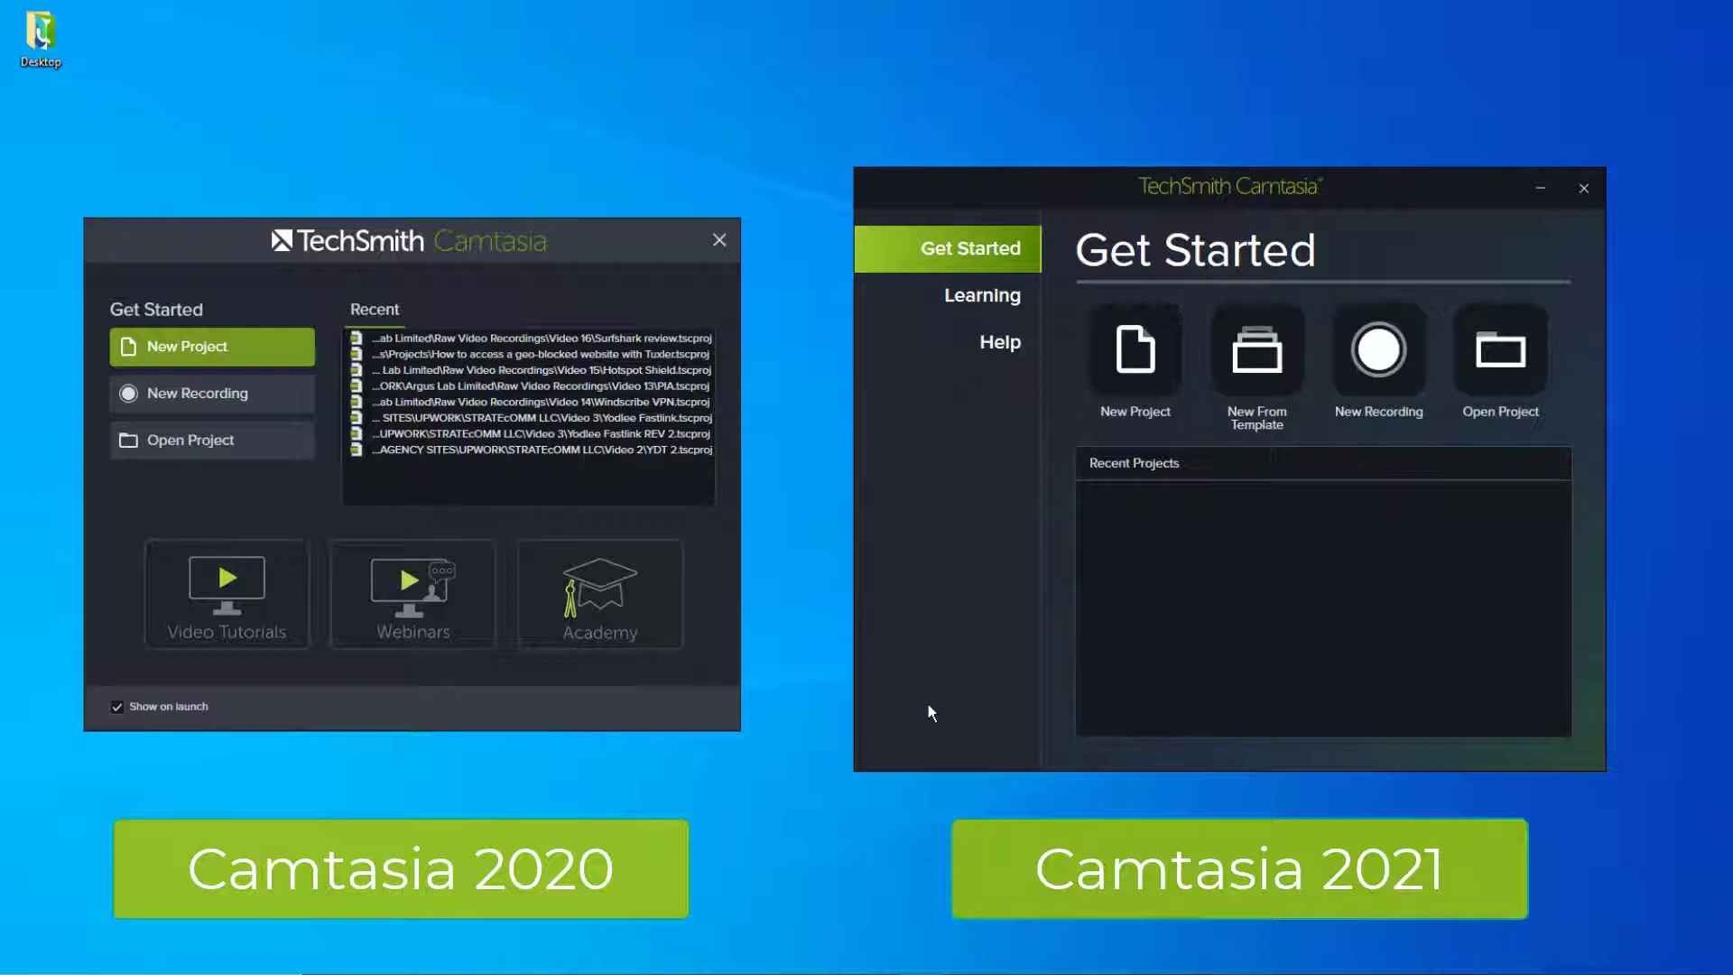
# - Examine the Learning tutorials and the Help resources in the Camtasia 2021 start window
pyautogui.click(987, 303)
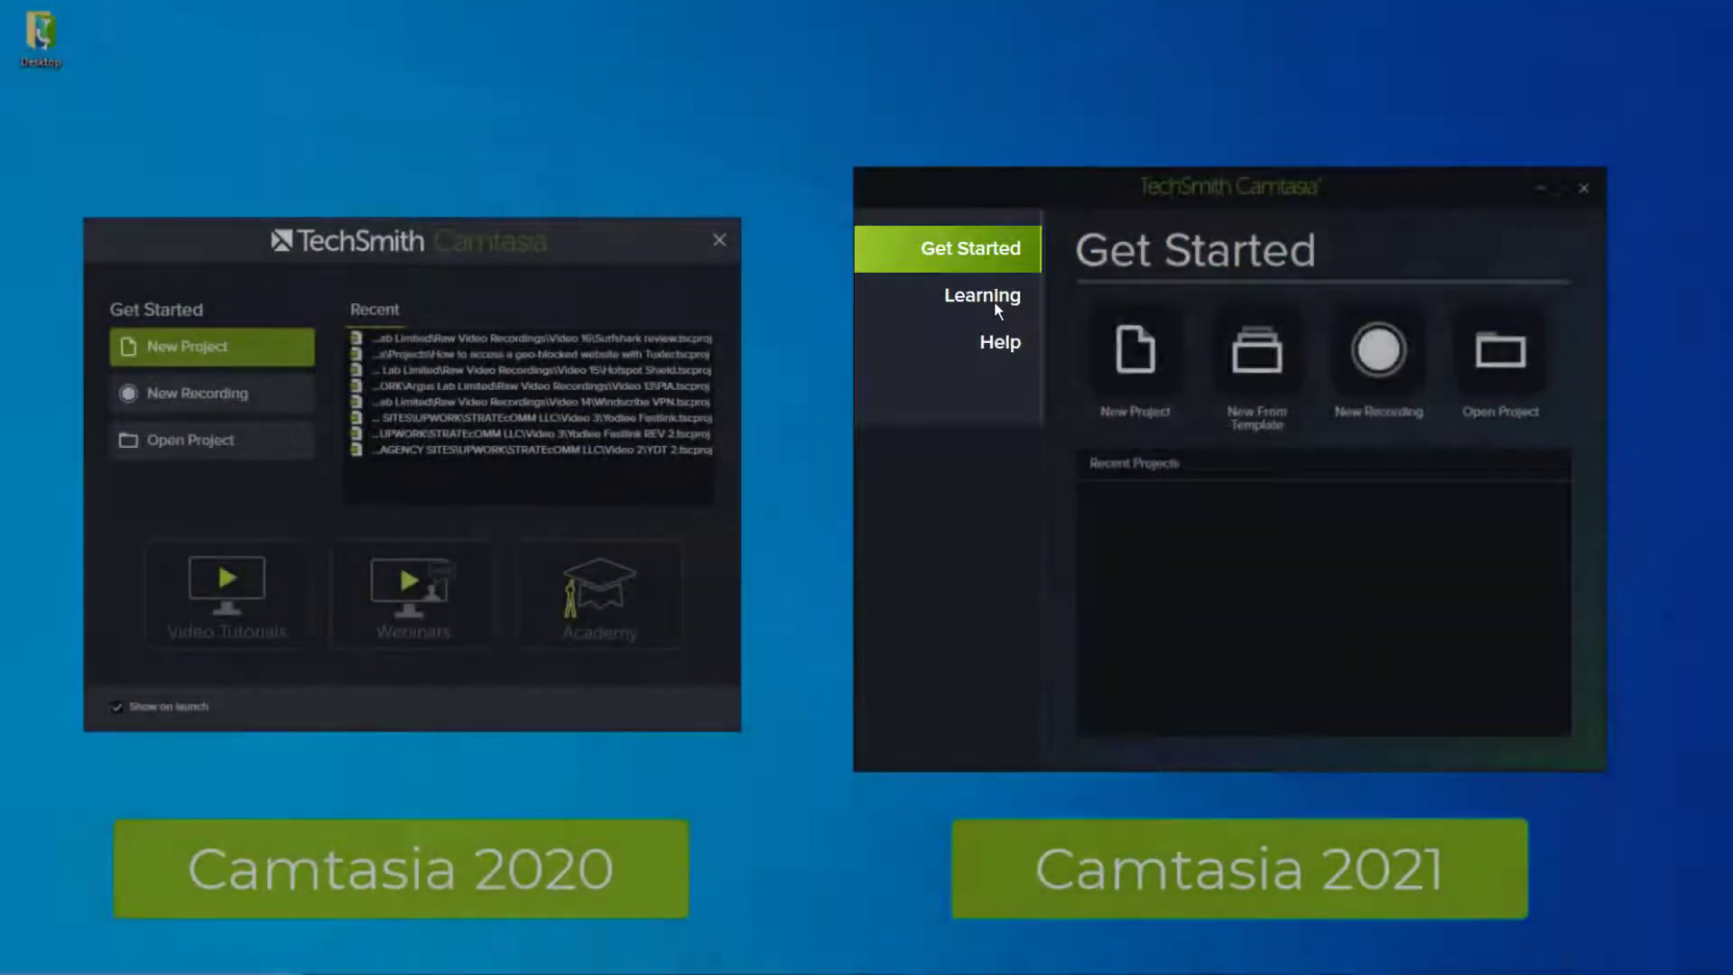
pyautogui.click(994, 300)
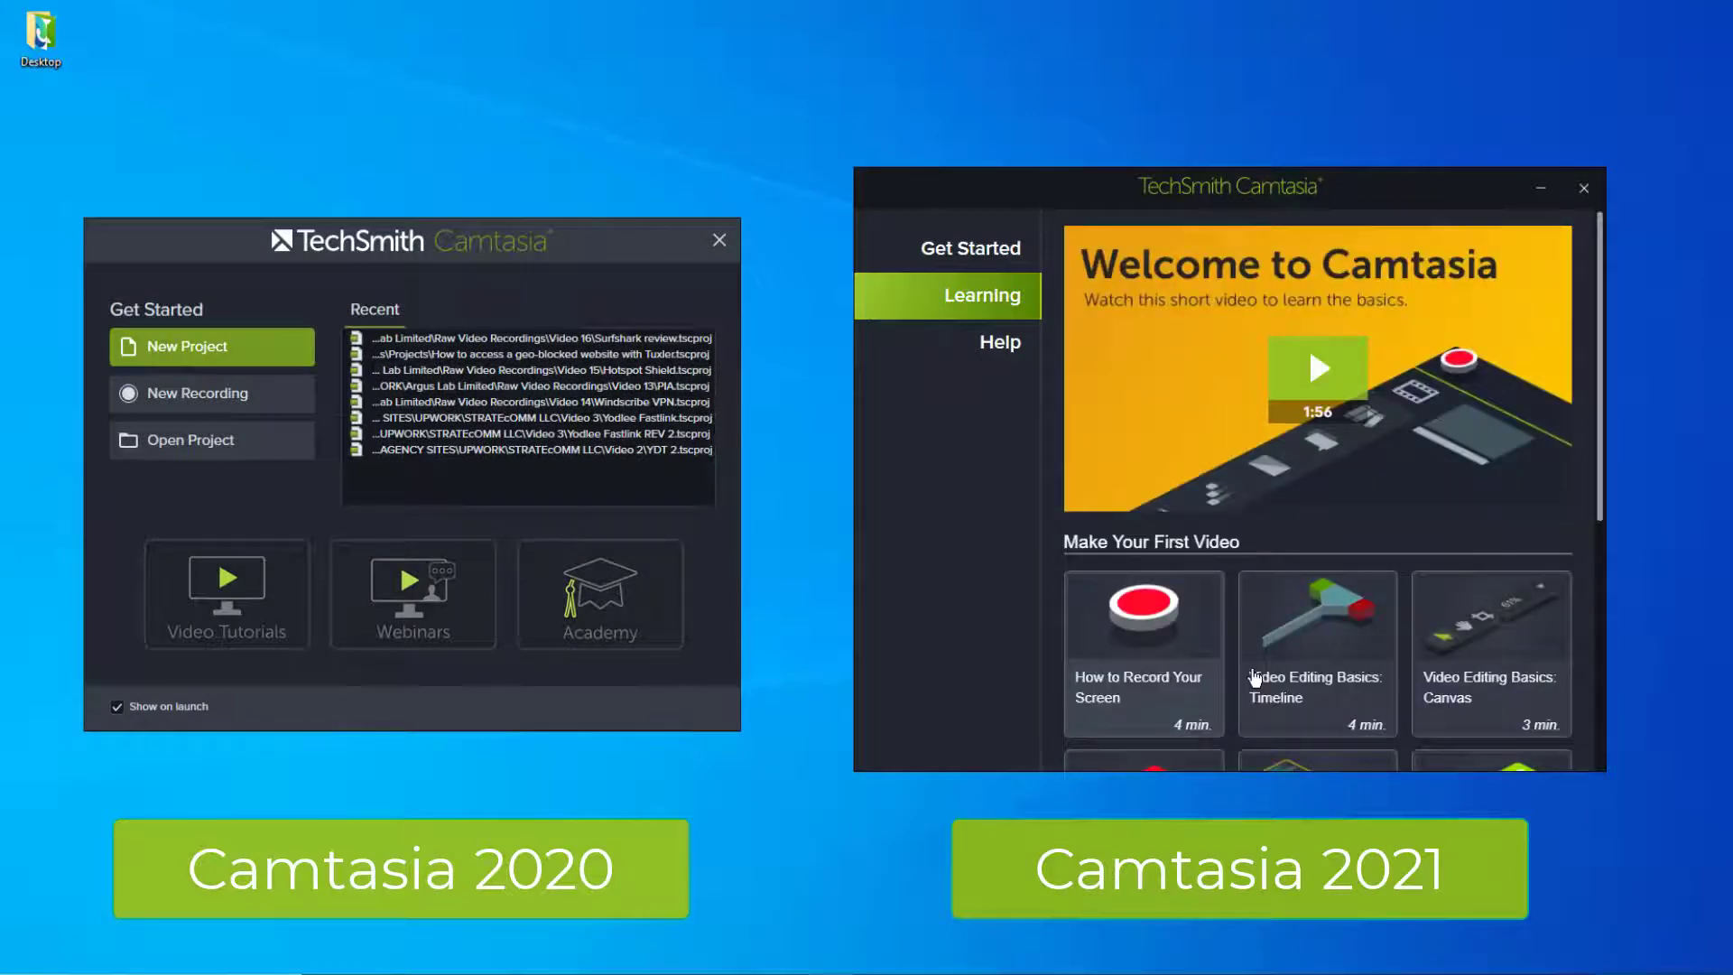
pyautogui.scroll(-2, 1255, 677)
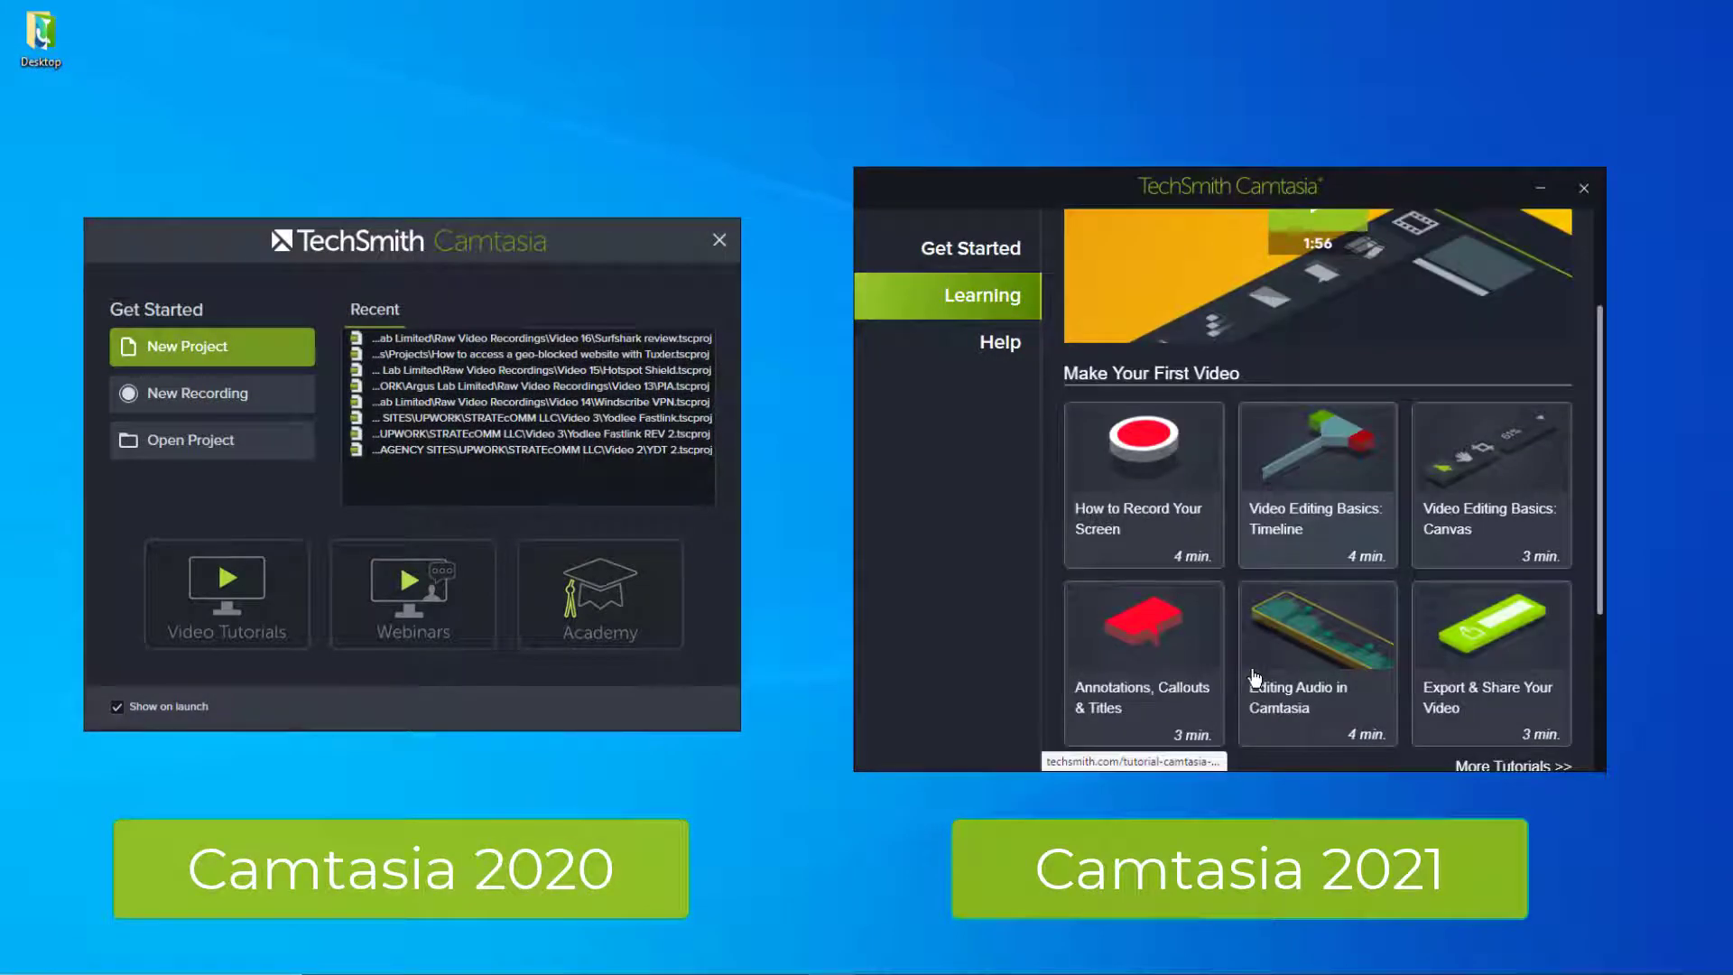
pyautogui.scroll(1, 1255, 677)
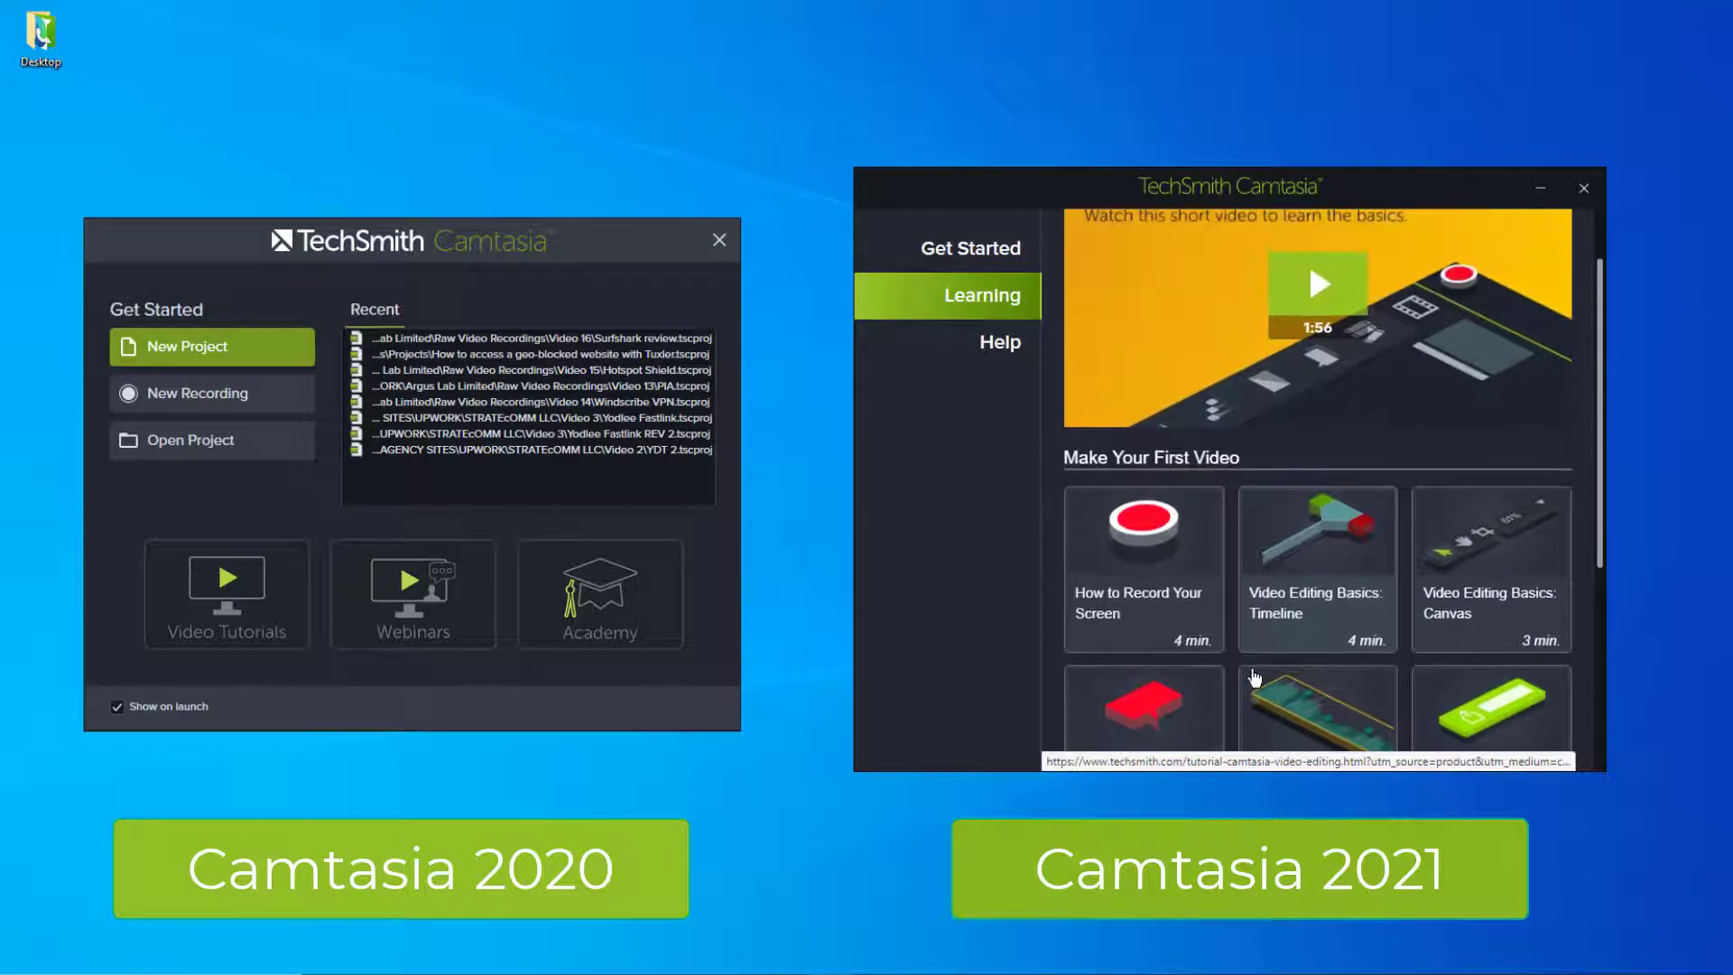
pyautogui.scroll(1, 1255, 677)
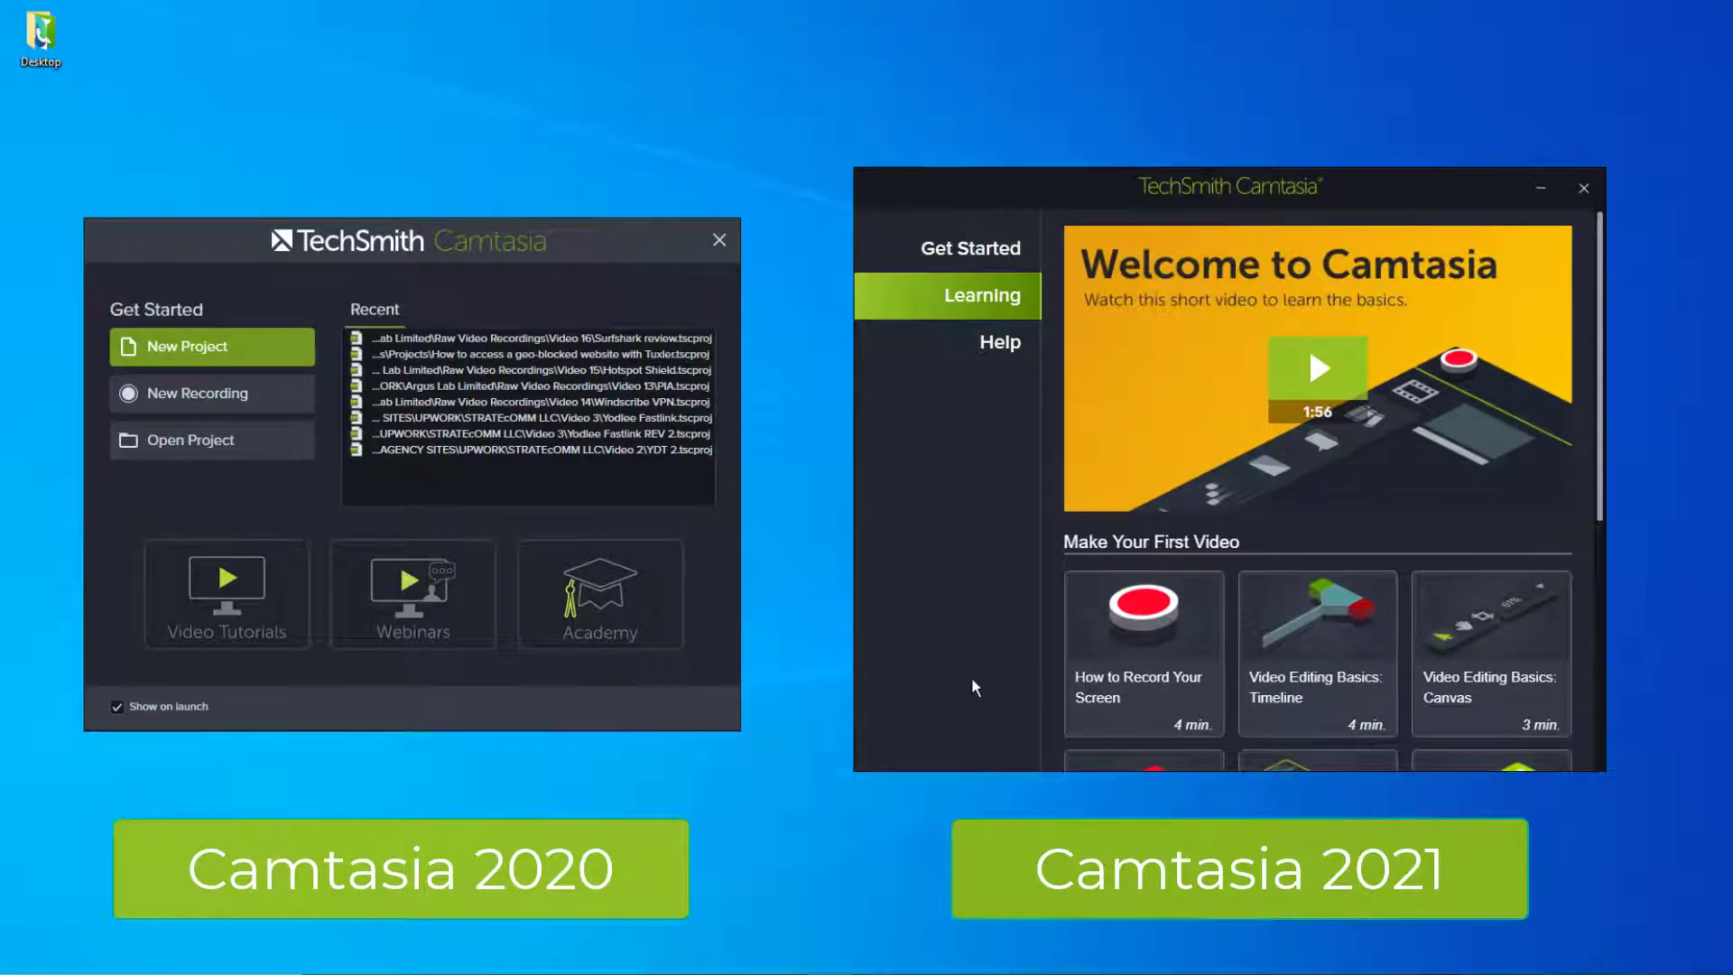
pyautogui.click(998, 354)
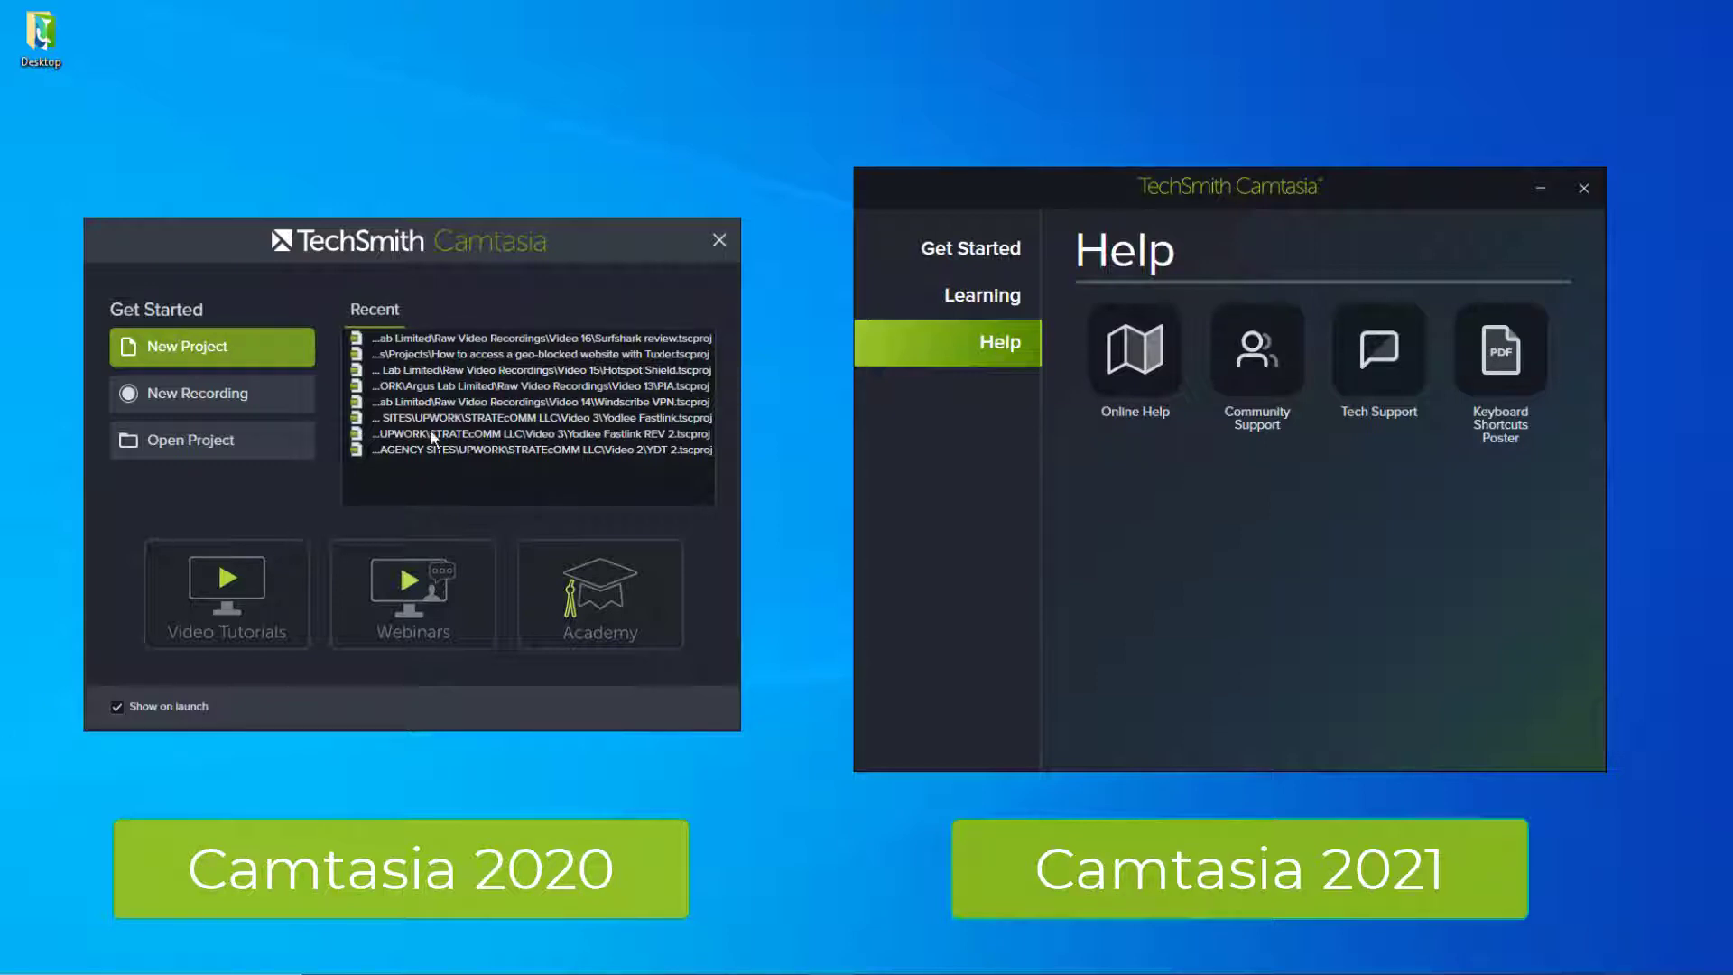
# - Create a new project from the Camtasia 2021 Default Template
pyautogui.click(948, 255)
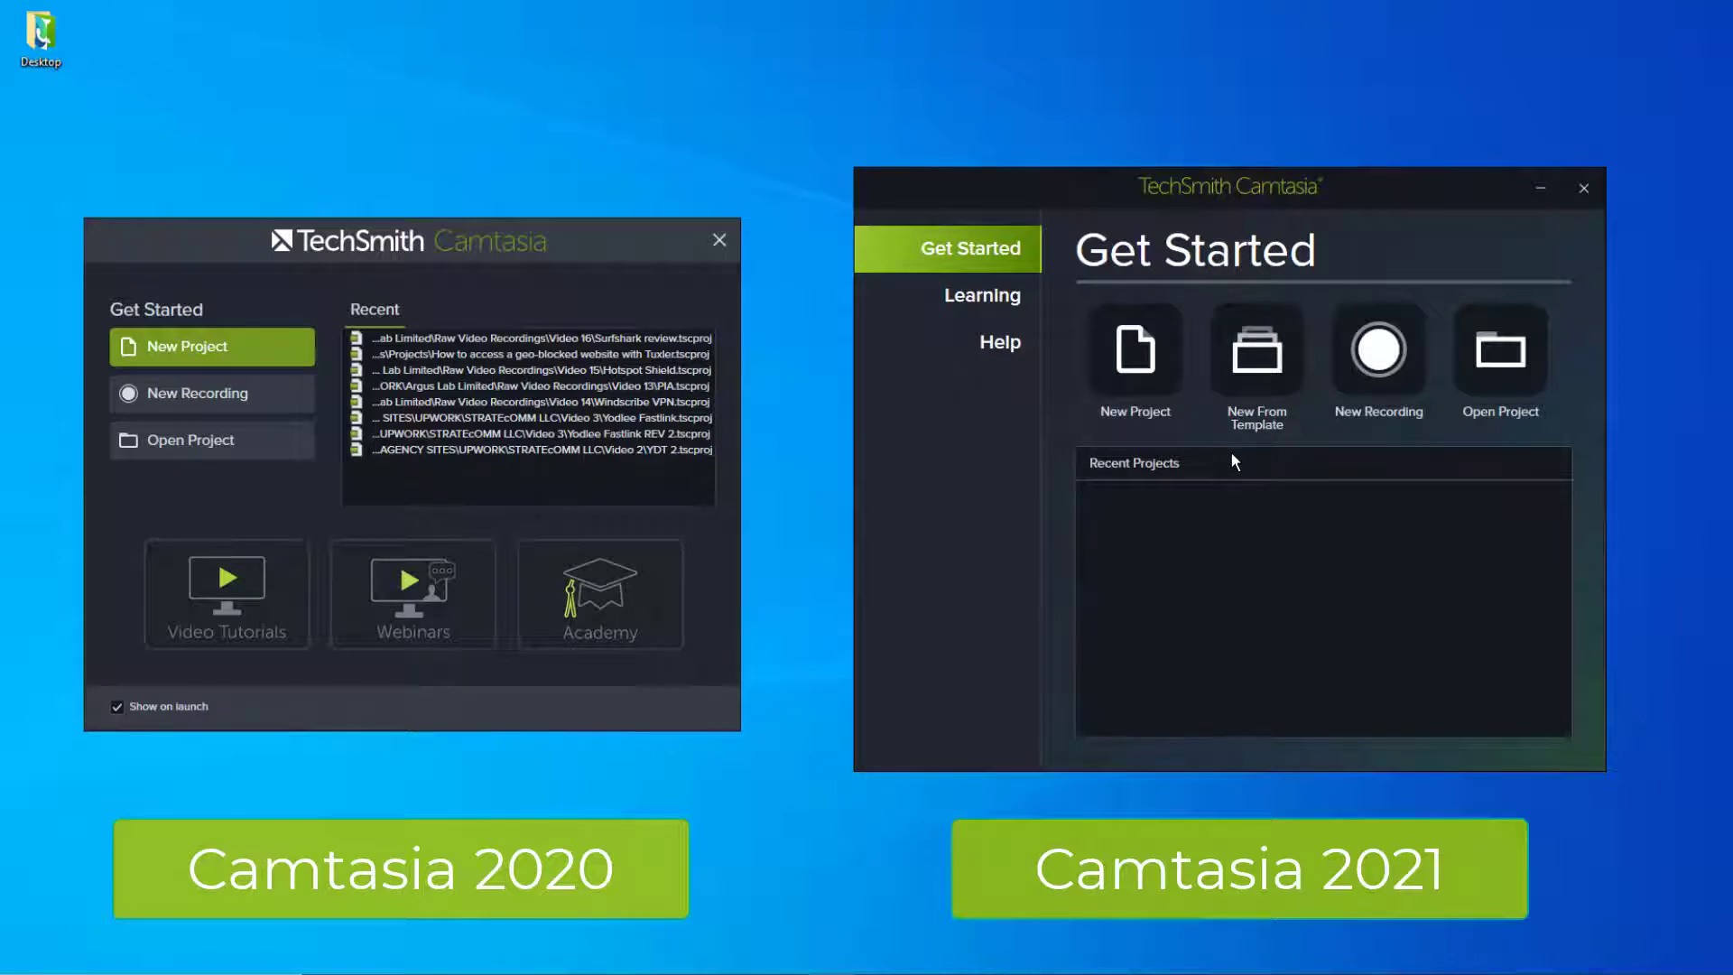
pyautogui.click(1277, 354)
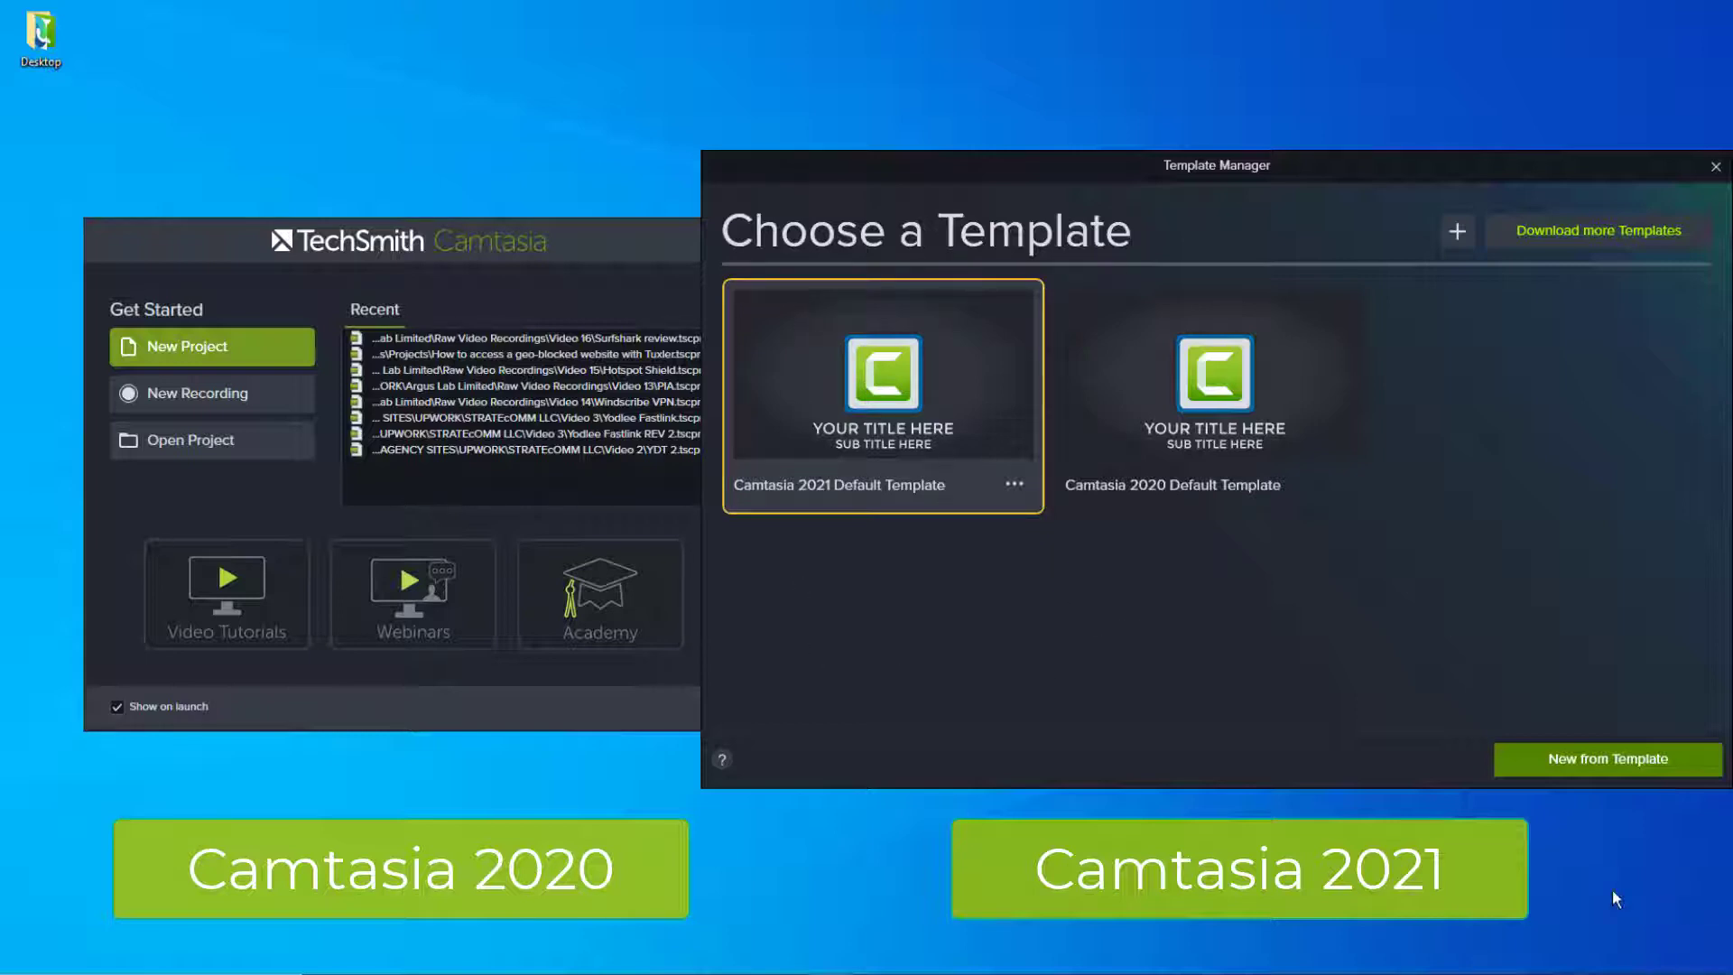
pyautogui.click(1652, 762)
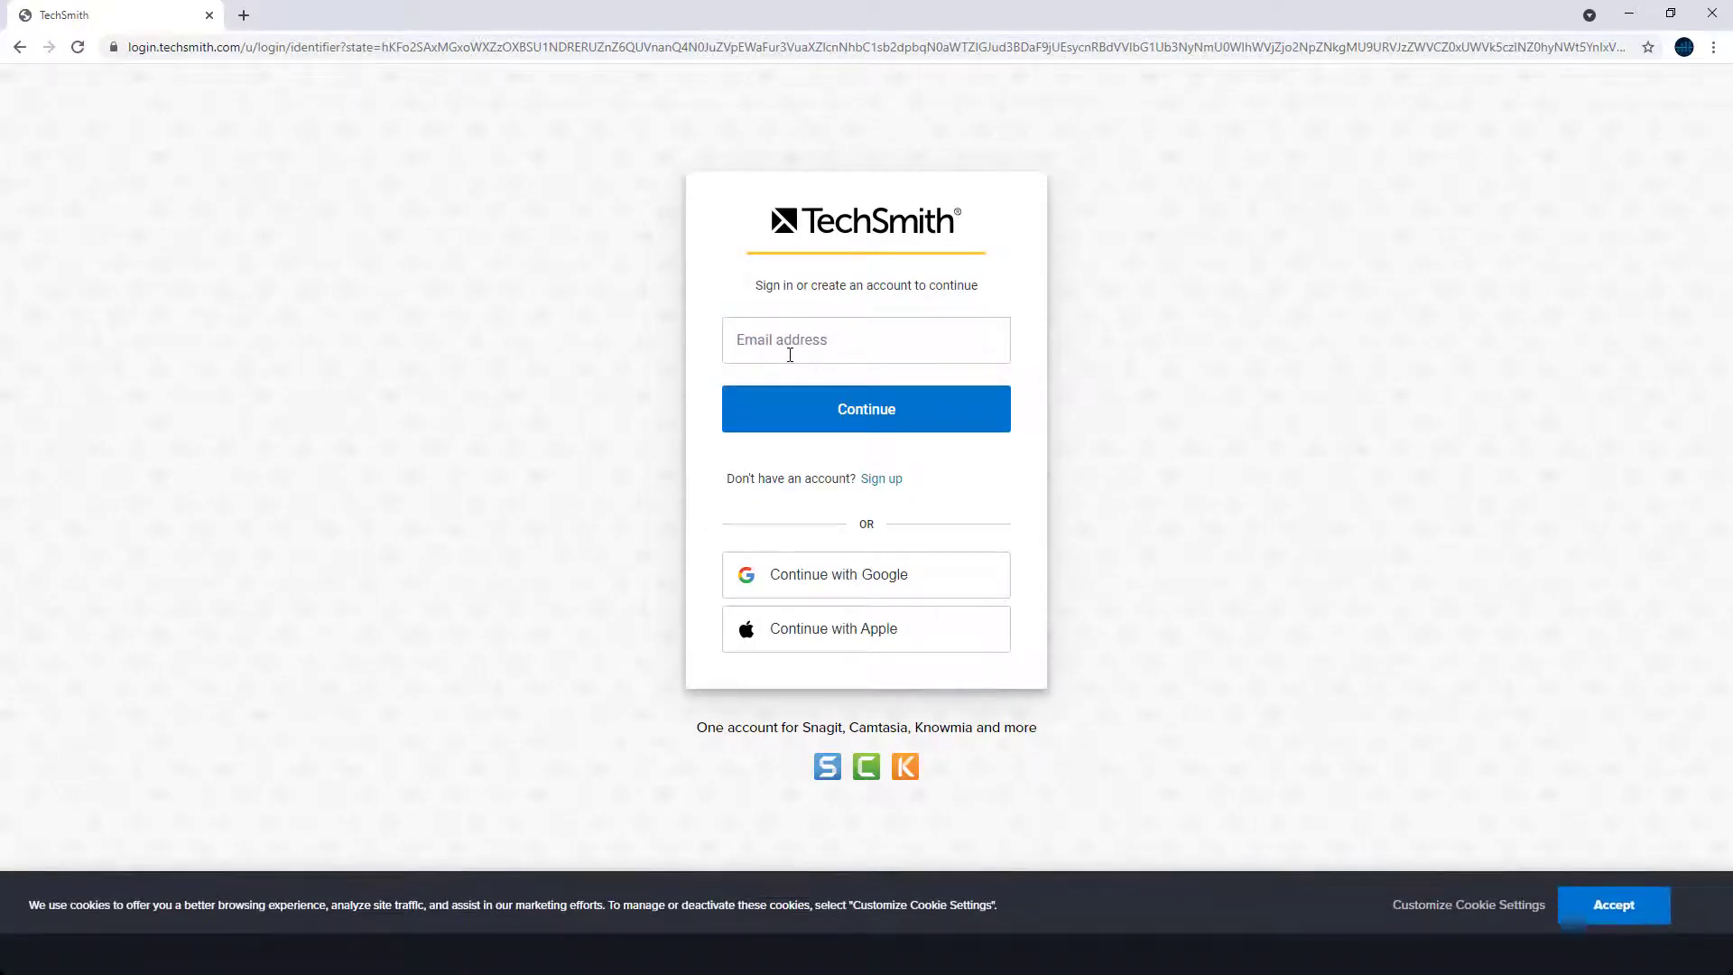
# - Enter the account's e-mail address on the TechSmith sign-in page to access the purchased products
pyautogui.click(789, 354)
pyautogui.write('gilber')
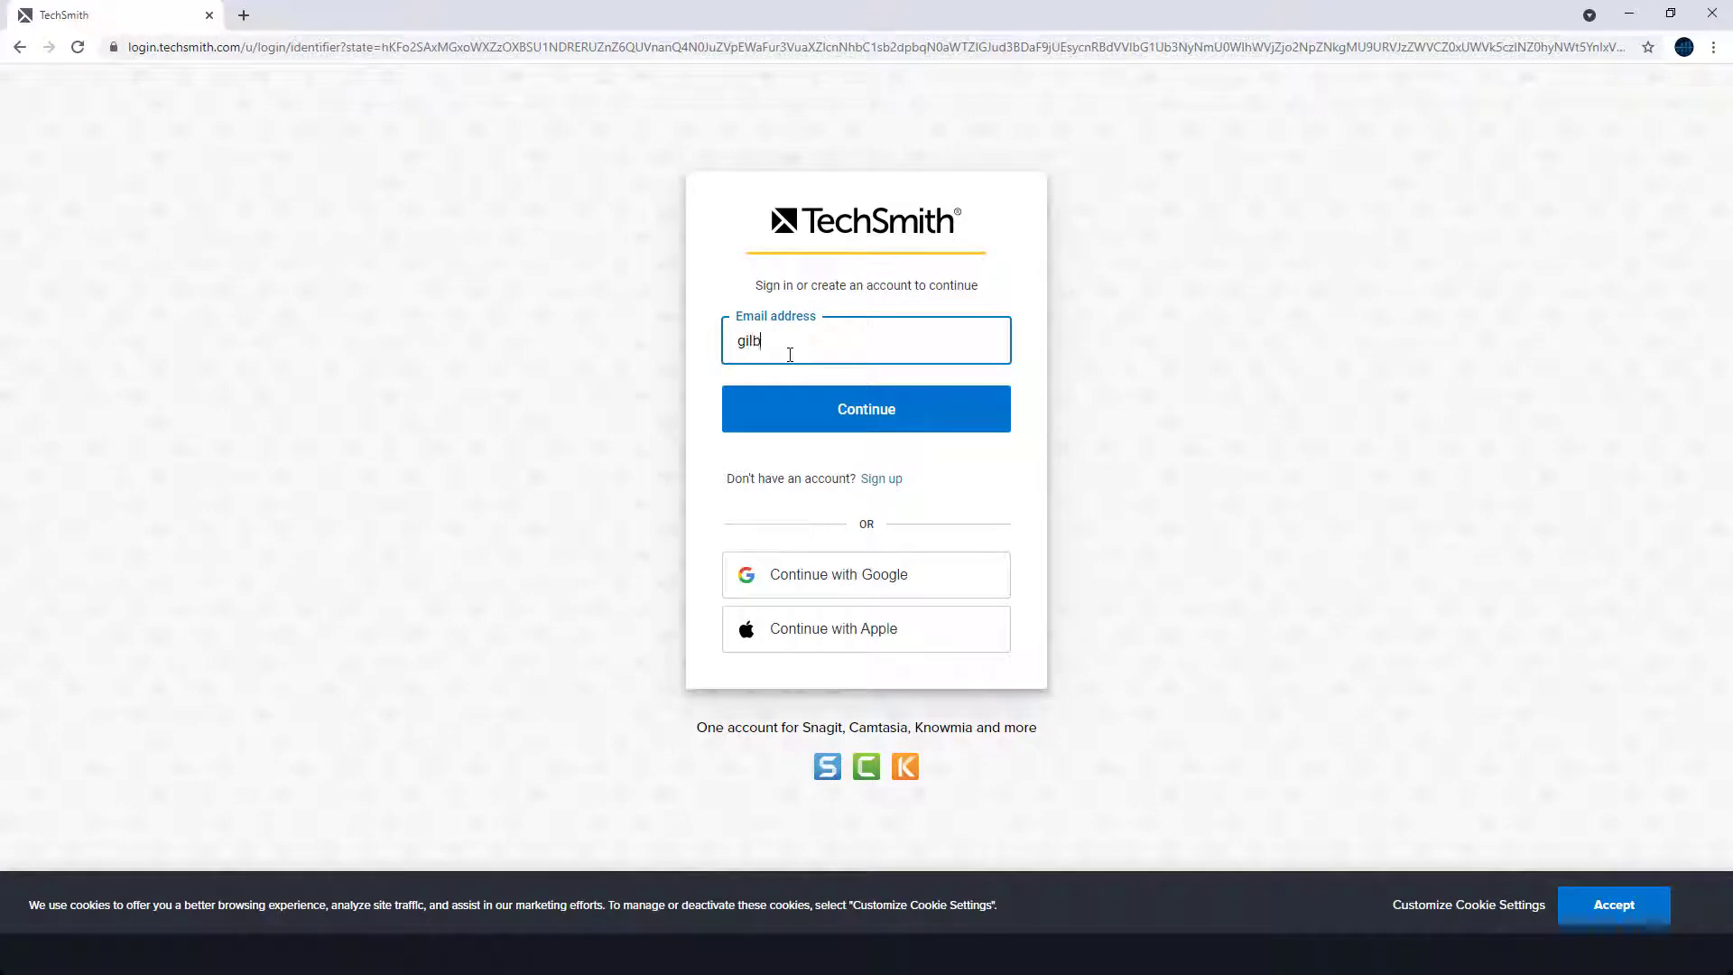
pyautogui.write('t')
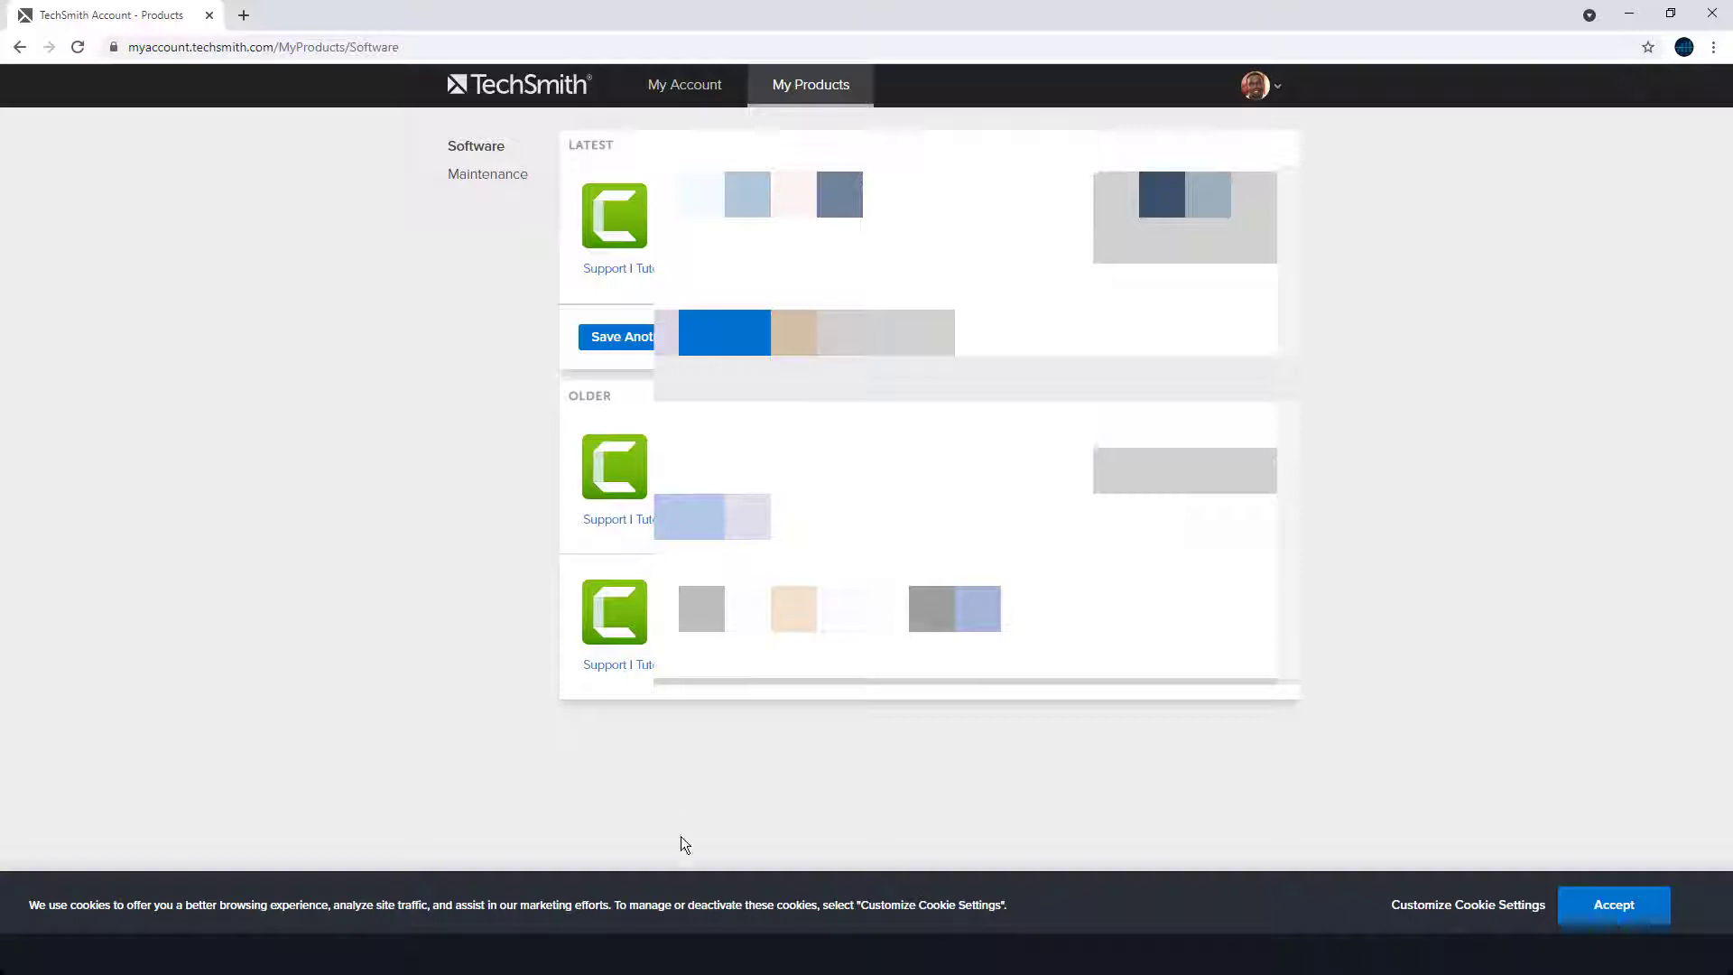
# - Switch back to Camtasia 2021 and unlock it by entering the software key
pyautogui.click(863, 955)
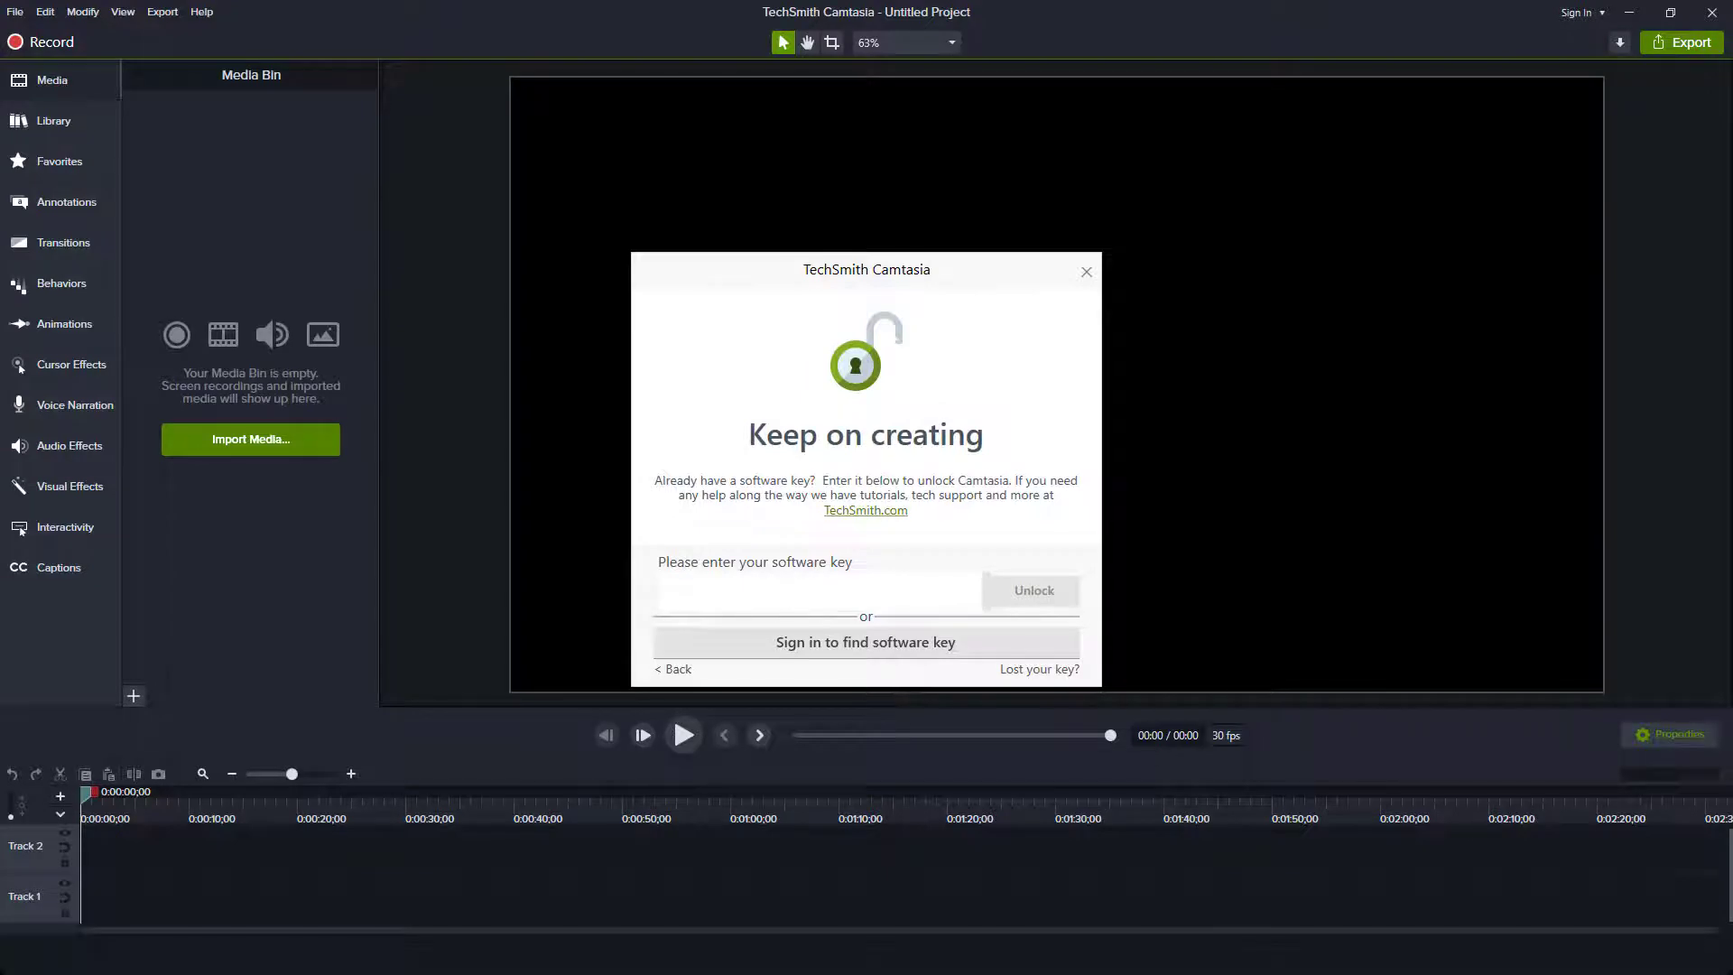
pyautogui.hotkey('ctrl', 'v')
pyautogui.click(1032, 594)
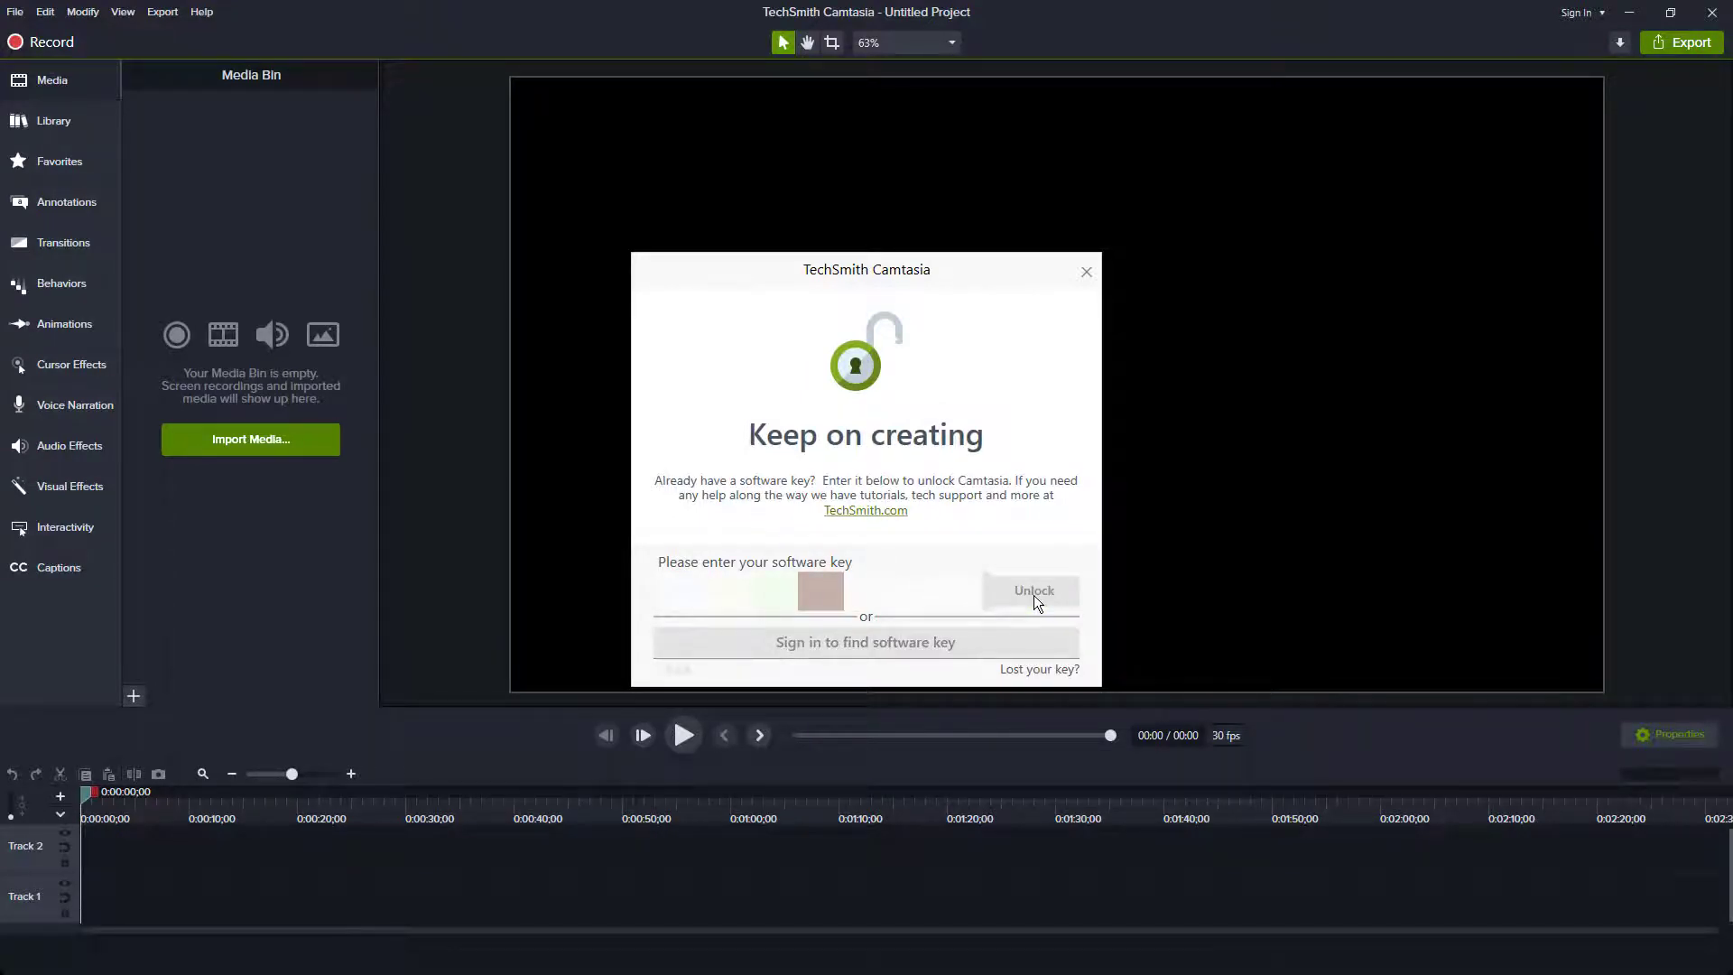
pyautogui.click(815, 610)
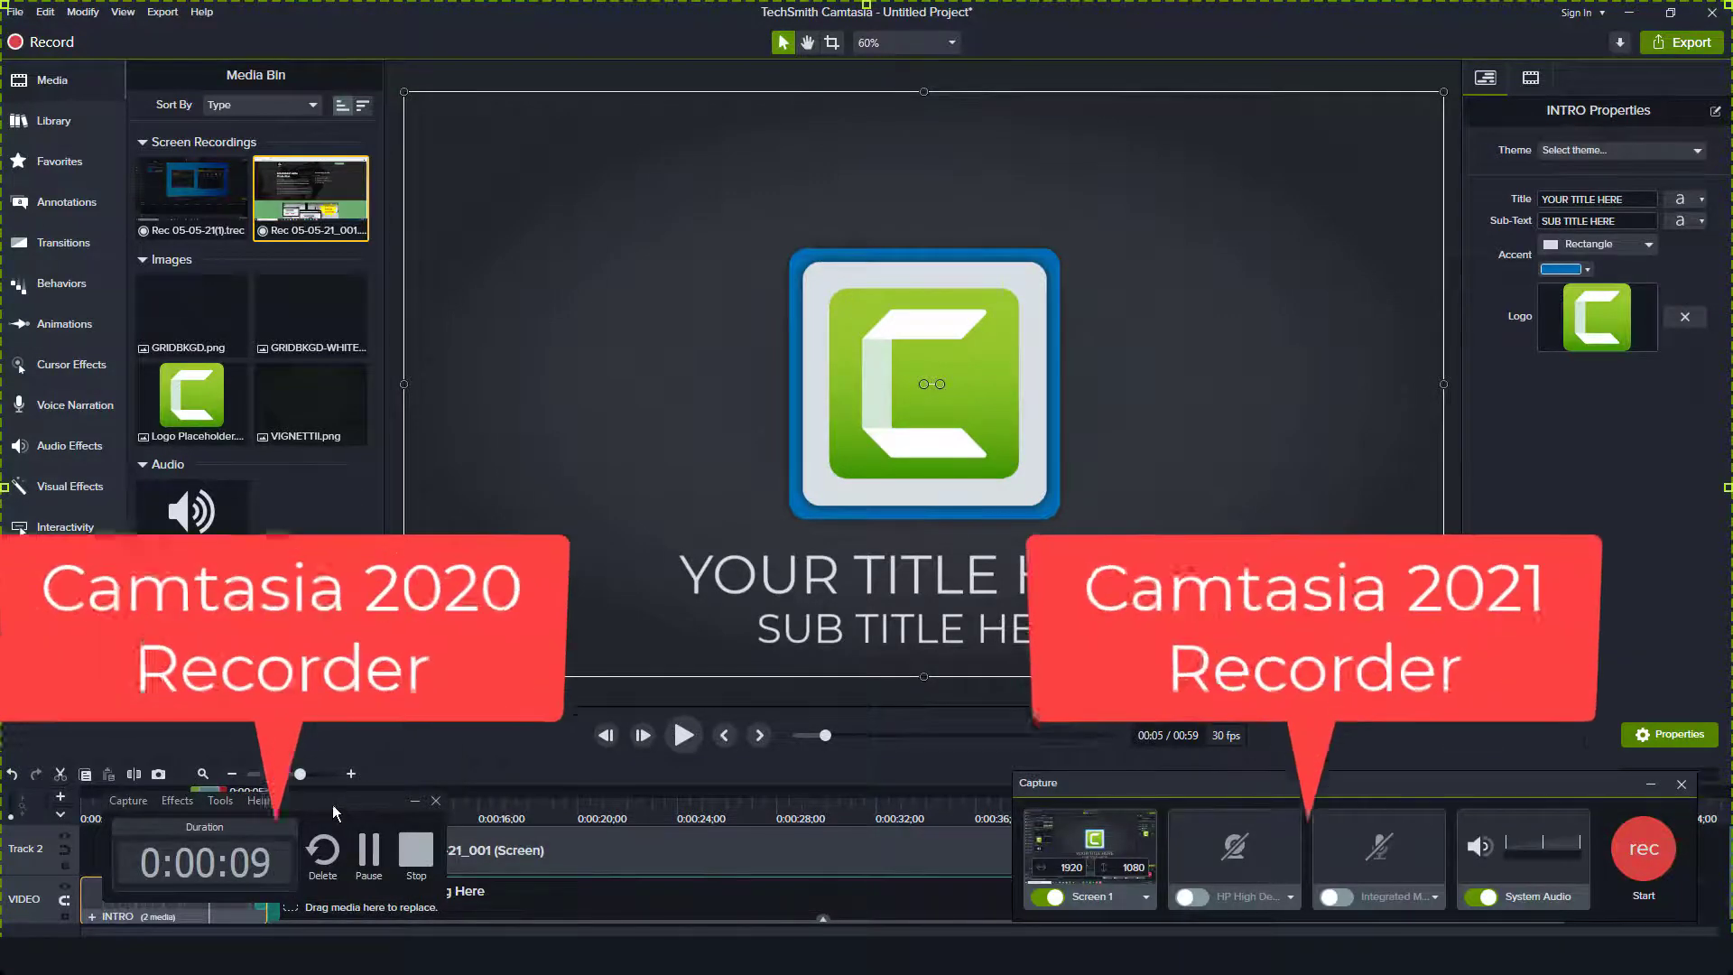
pyautogui.moveTo(332, 805)
pyautogui.mouseDown()
pyautogui.moveTo(398, 789)
pyautogui.moveTo(596, 805)
pyautogui.moveTo(437, 787)
pyautogui.moveTo(361, 821)
pyautogui.mouseUp()
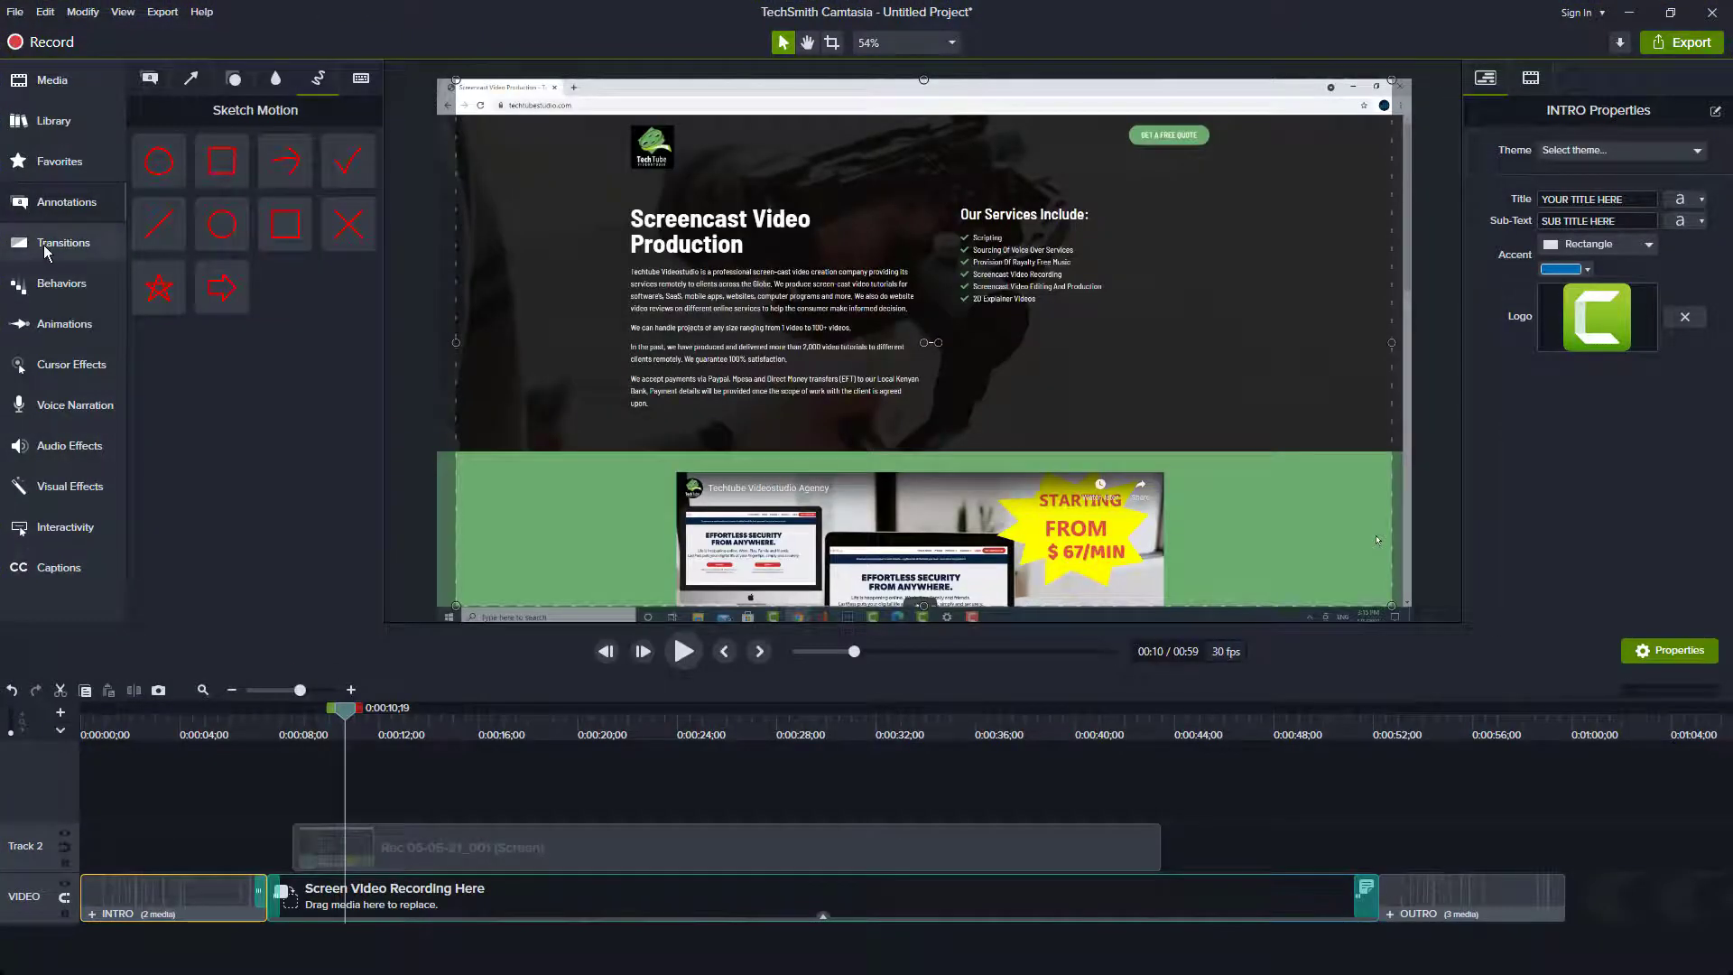
# - Browse the transitions and apply one to the start of the screen recording clip on Track 2
pyautogui.click(44, 250)
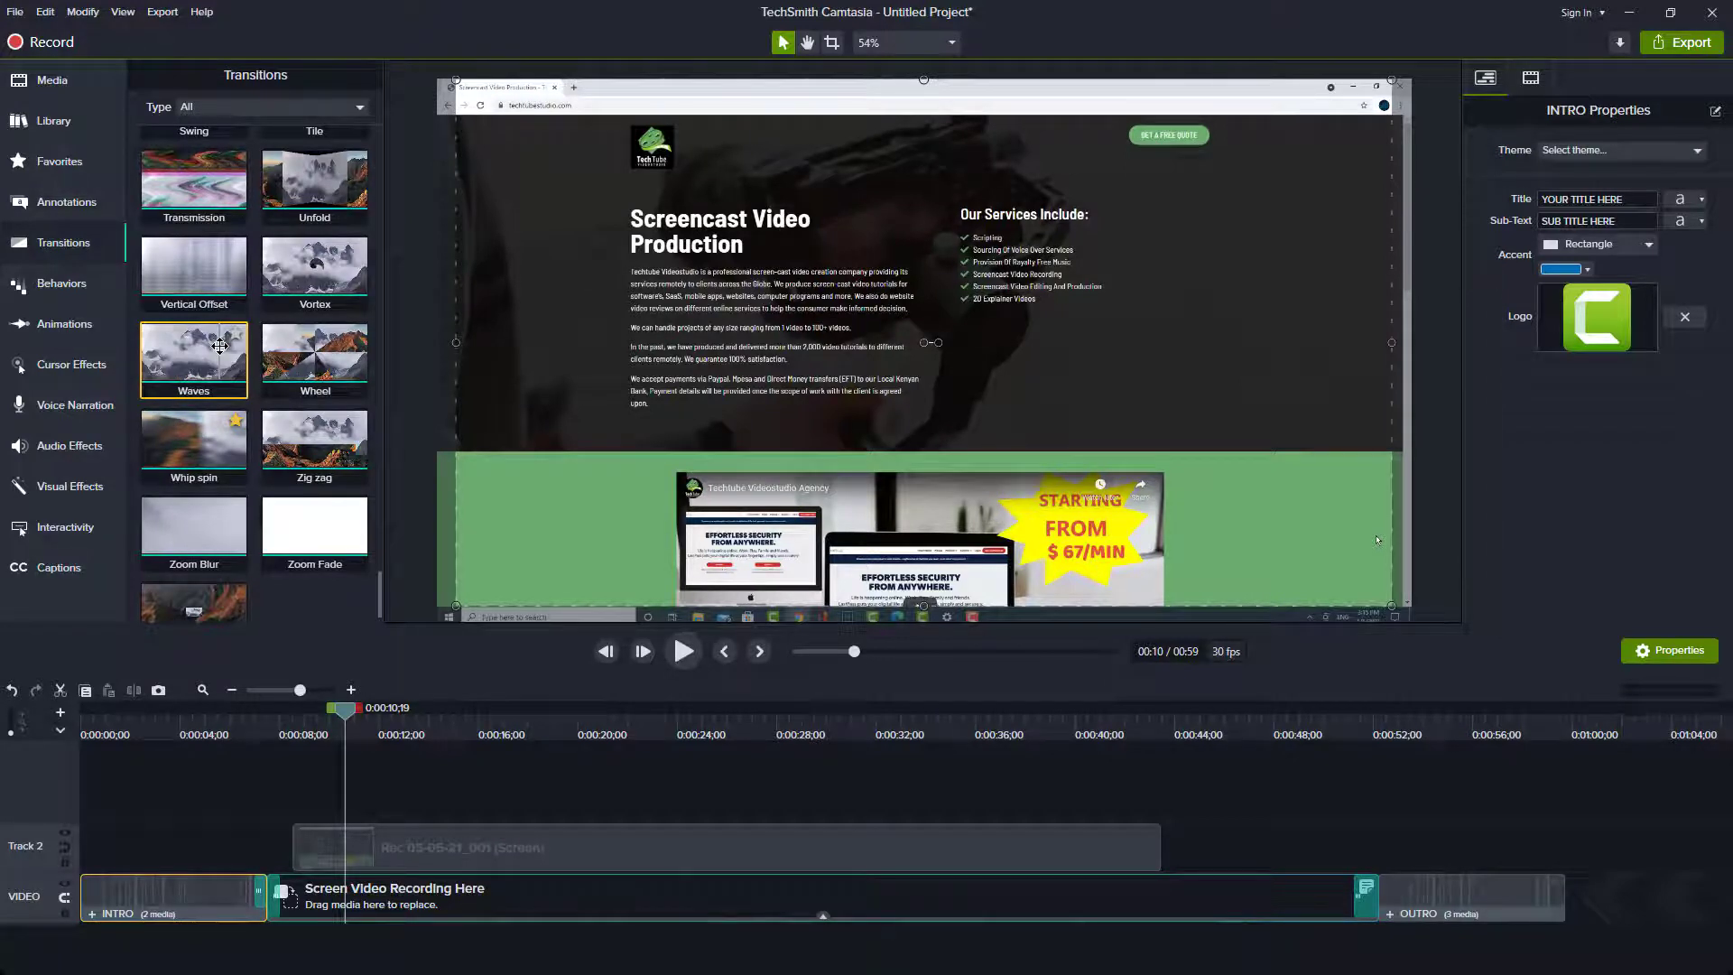
pyautogui.moveTo(393, 740); pyautogui.dragTo(454, 740)
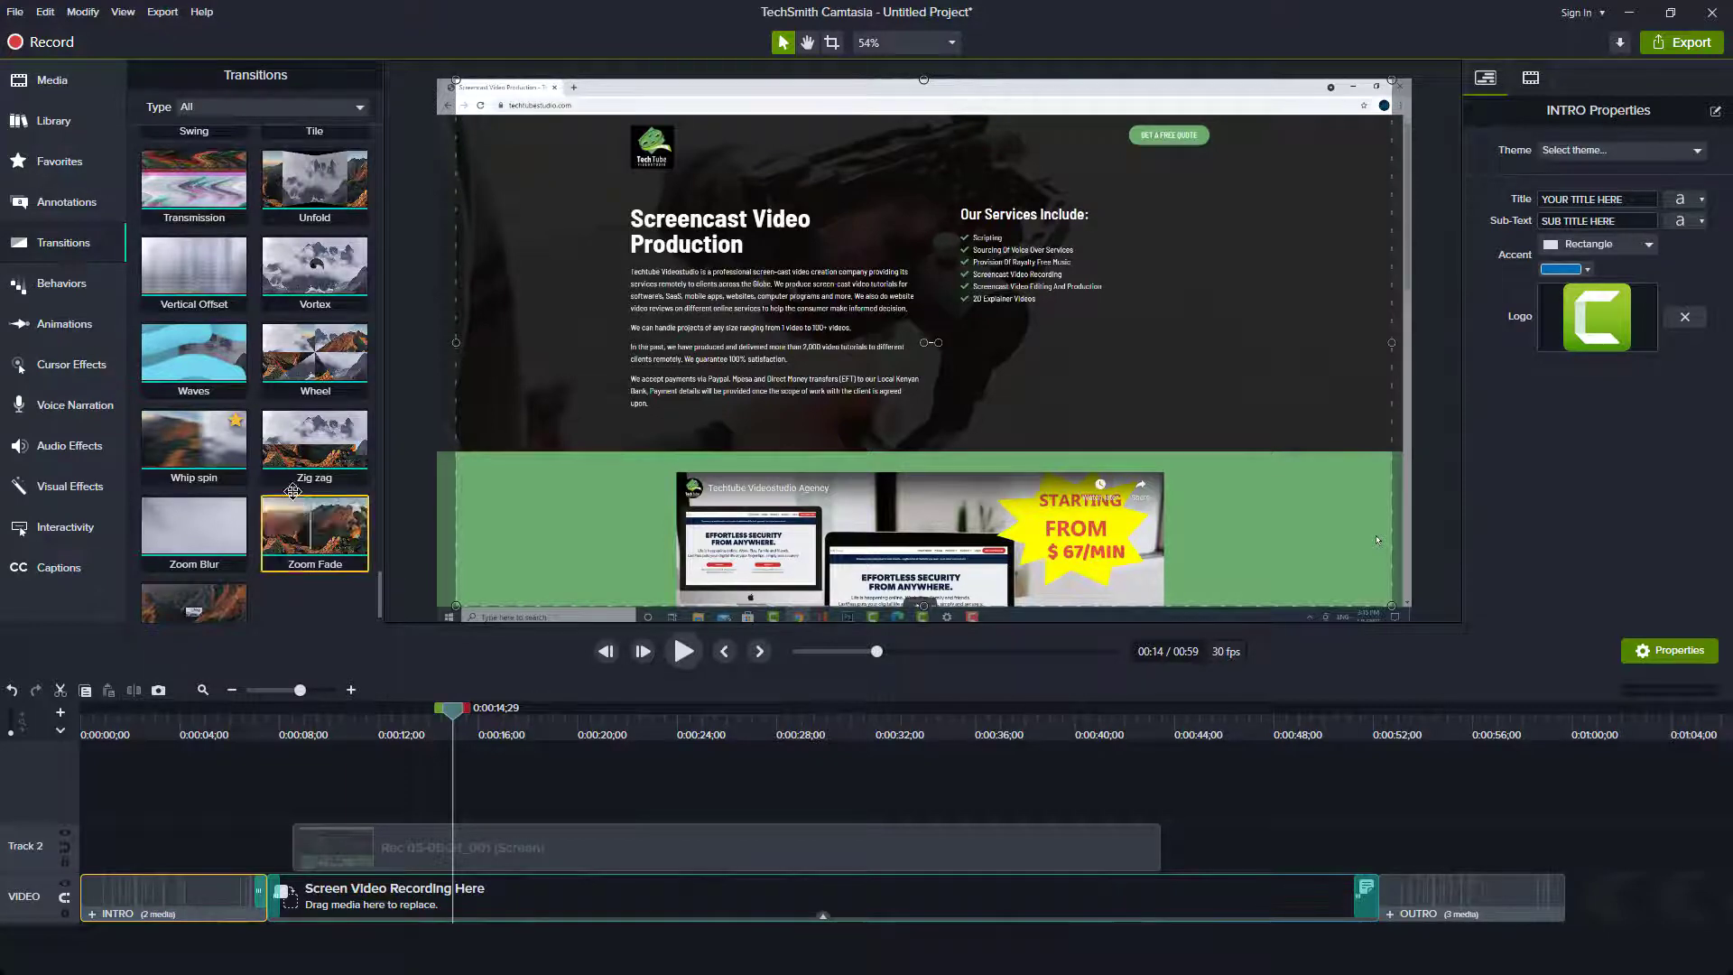
pyautogui.scroll(2, 281, 434)
pyautogui.scroll(3, 281, 434)
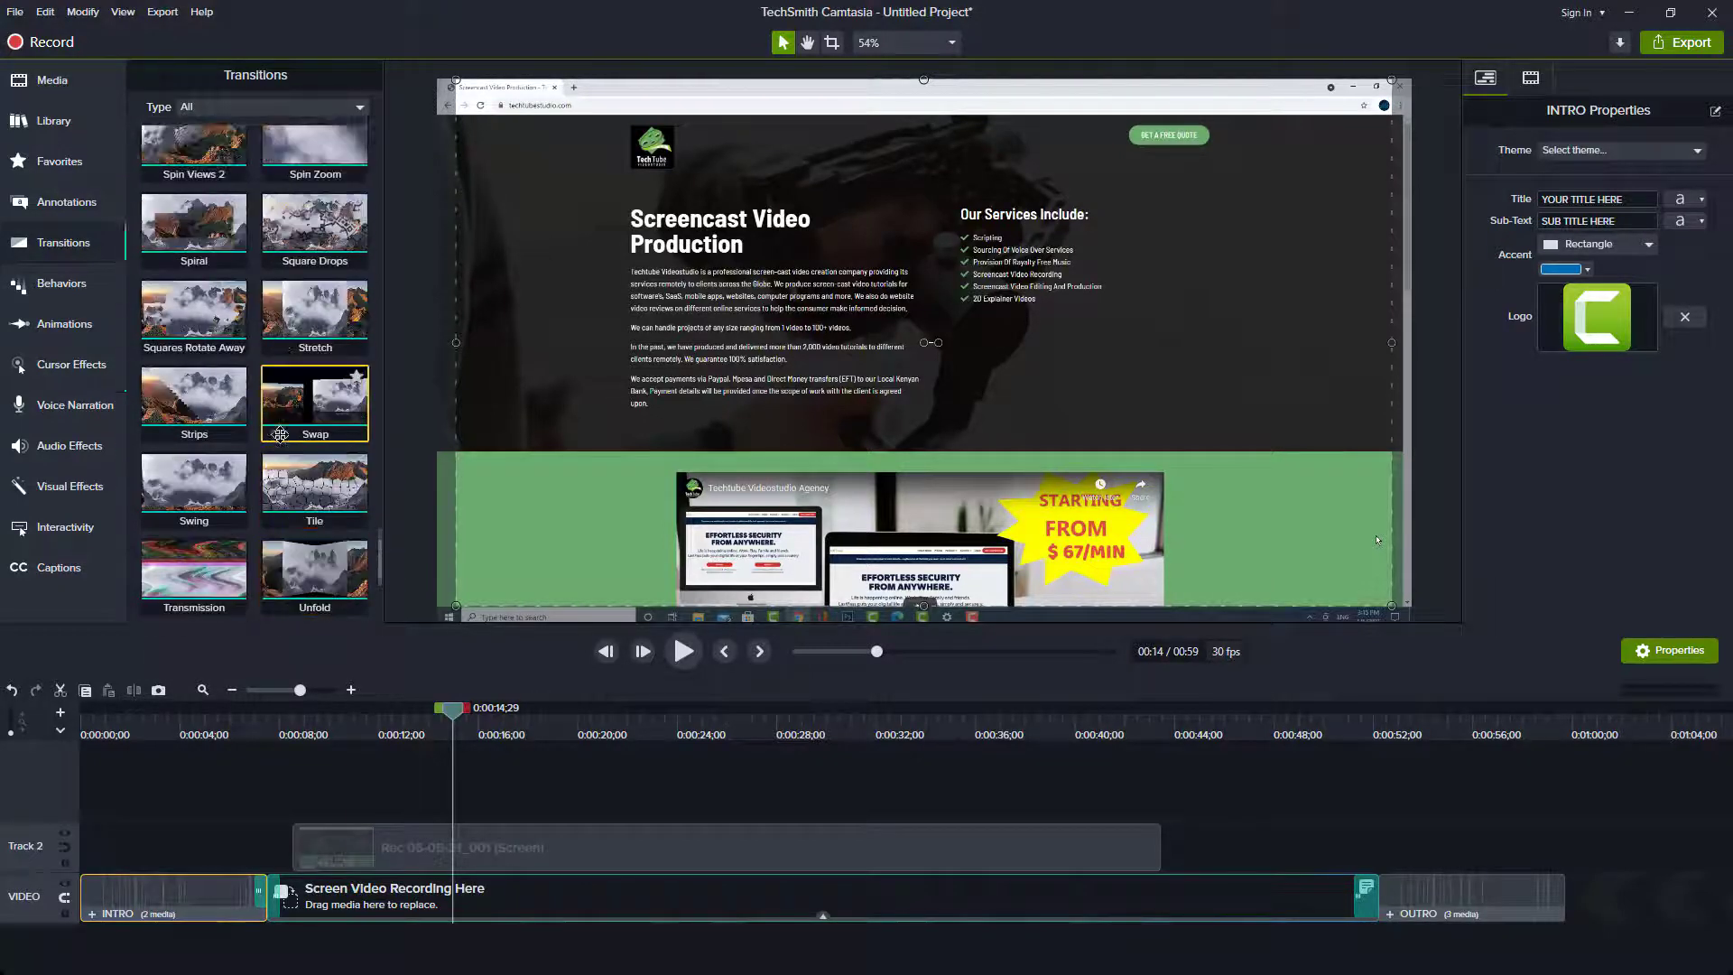
pyautogui.scroll(5, 280, 434)
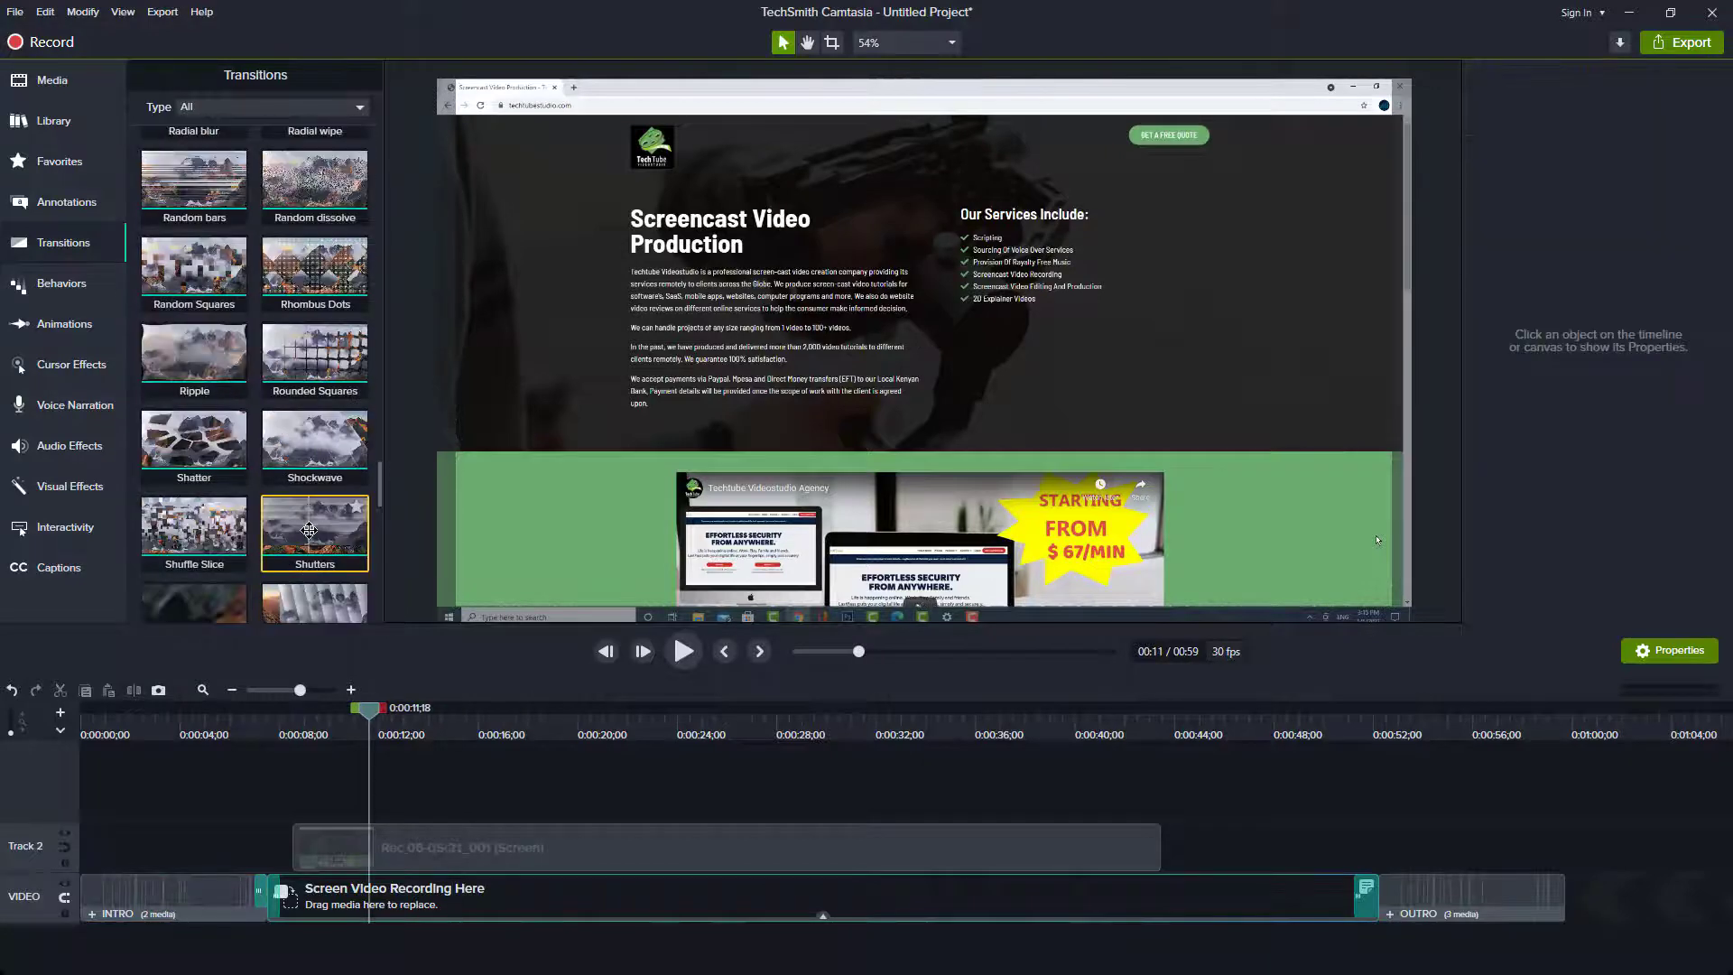
pyautogui.moveTo(315, 603); pyautogui.dragTo(312, 842)
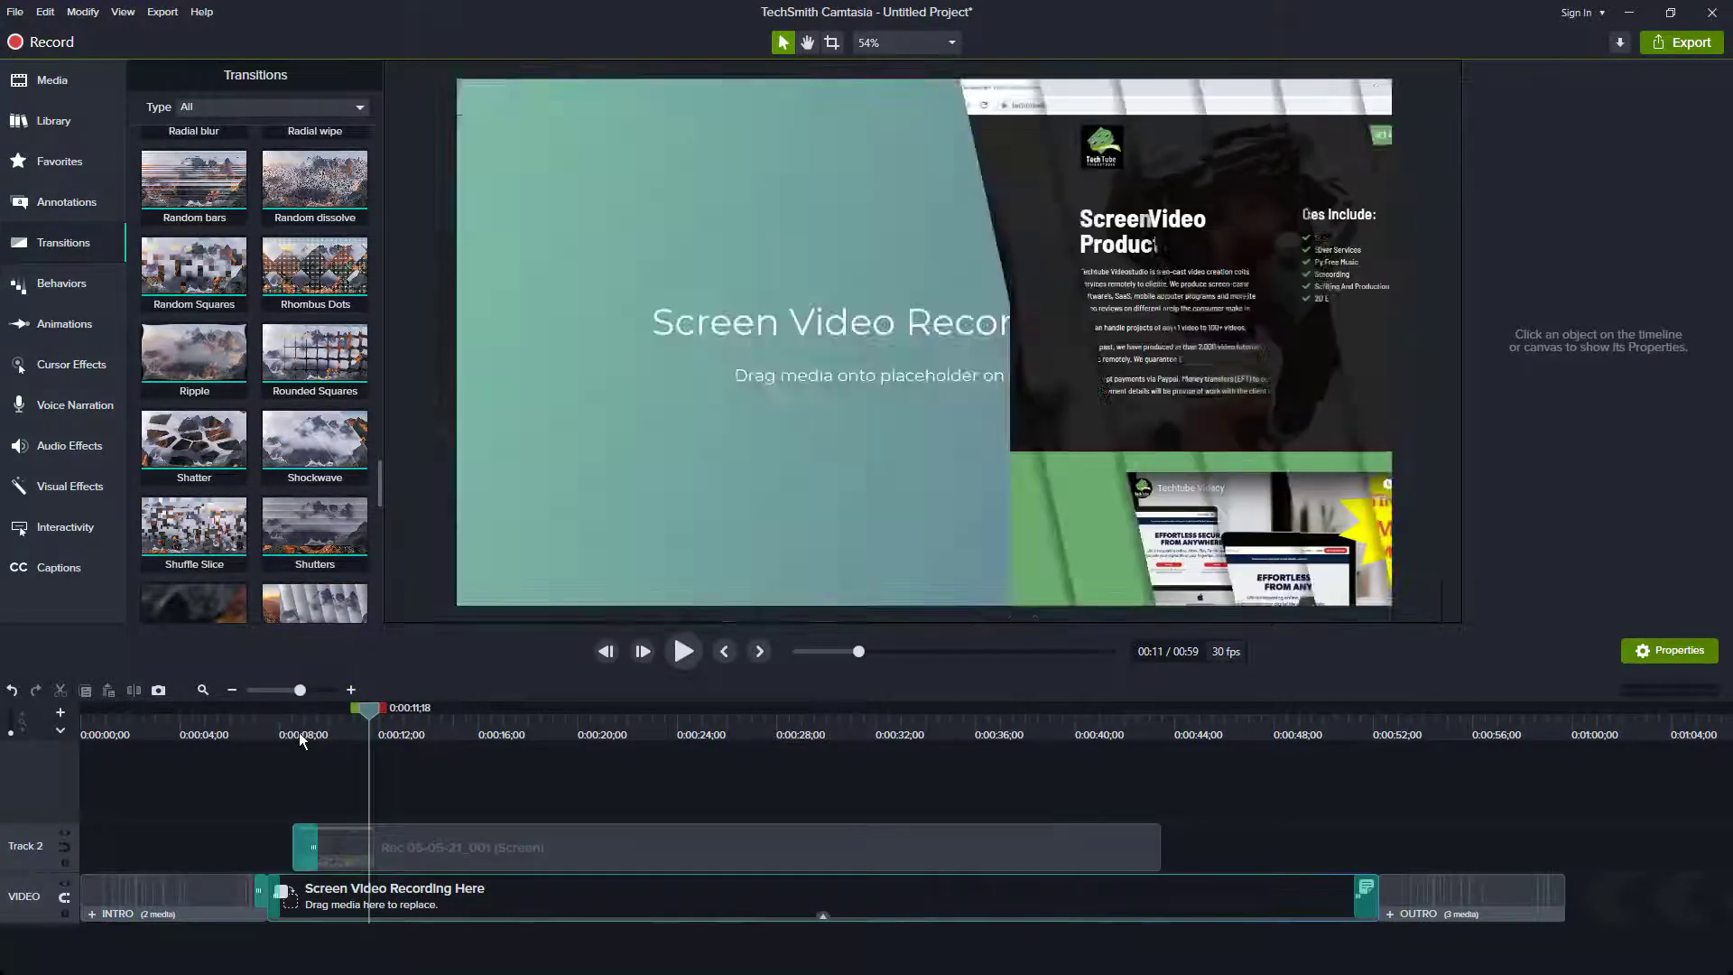
# - Play the timeline from about 8 seconds to preview the transition at the start of the Track 2 clip
pyautogui.click(300, 737)
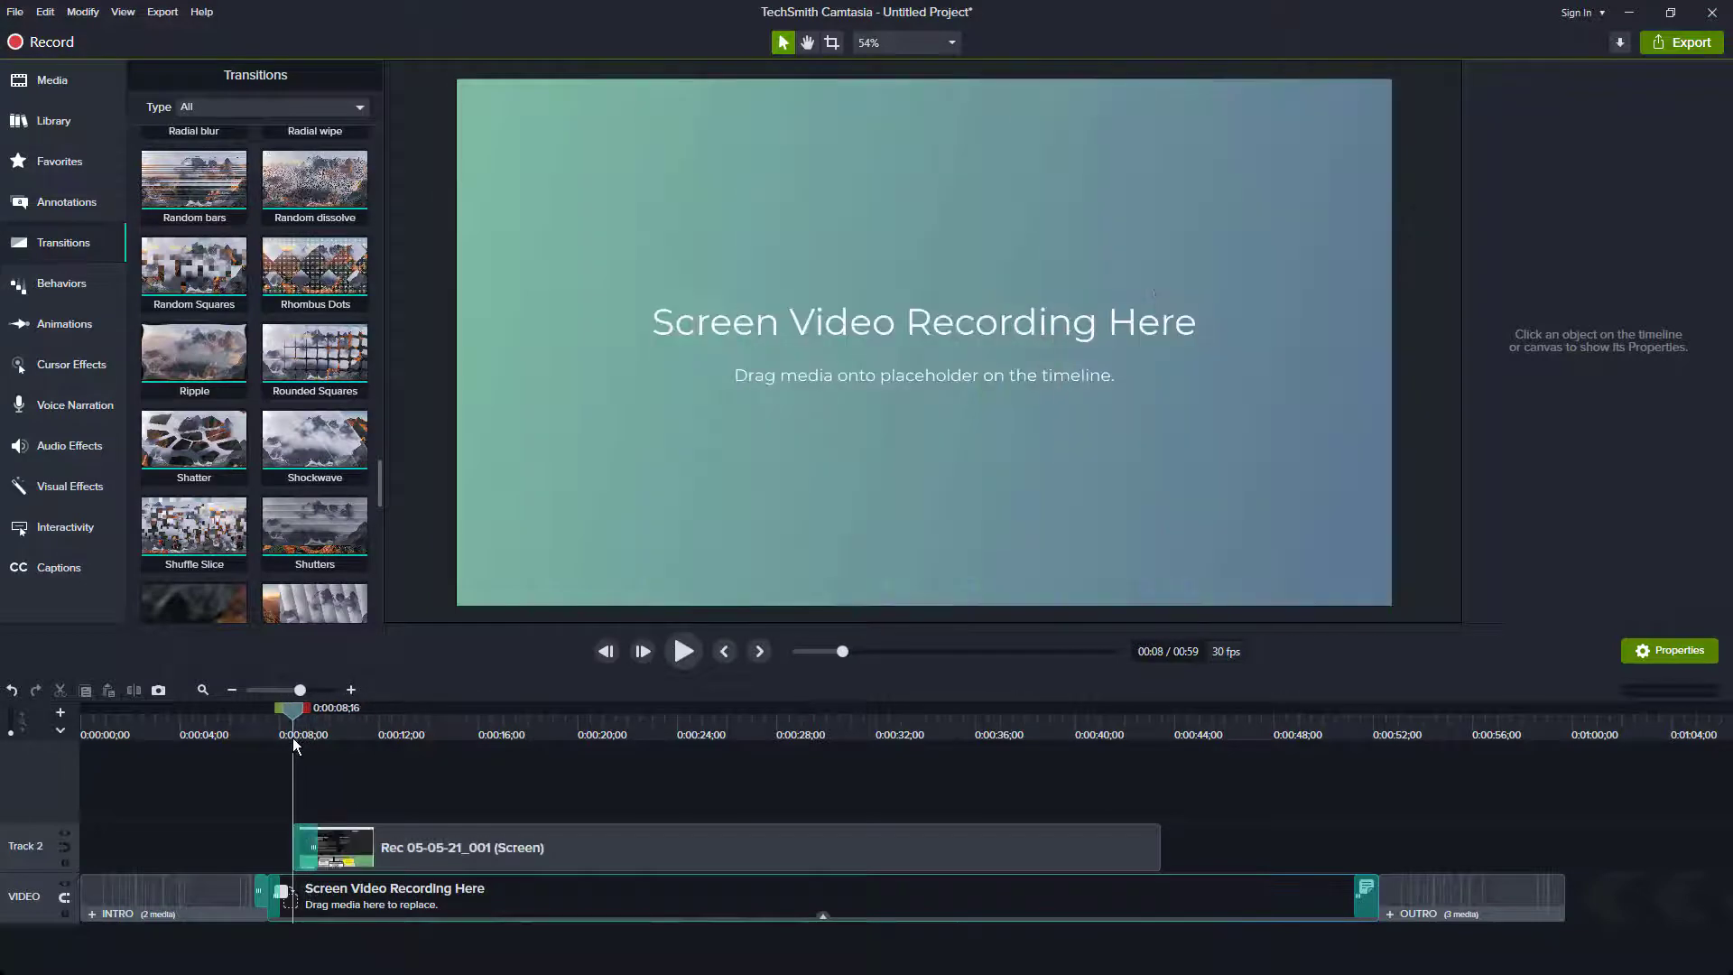
pyautogui.press('space')
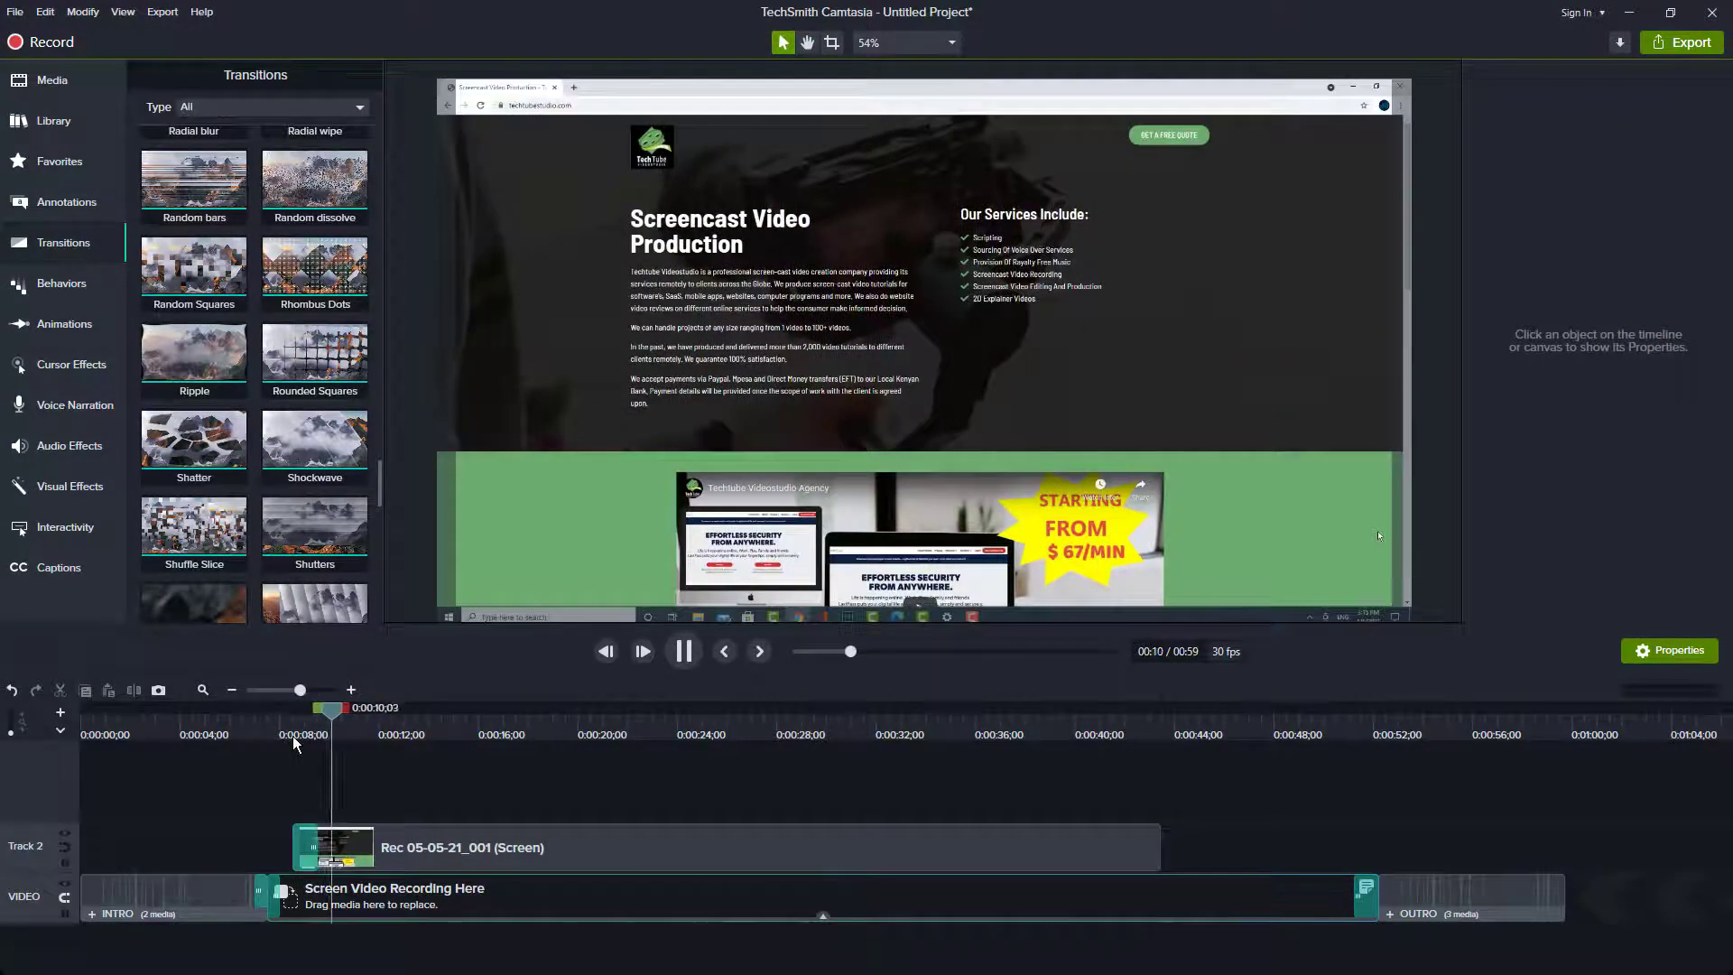
pyautogui.click(293, 739)
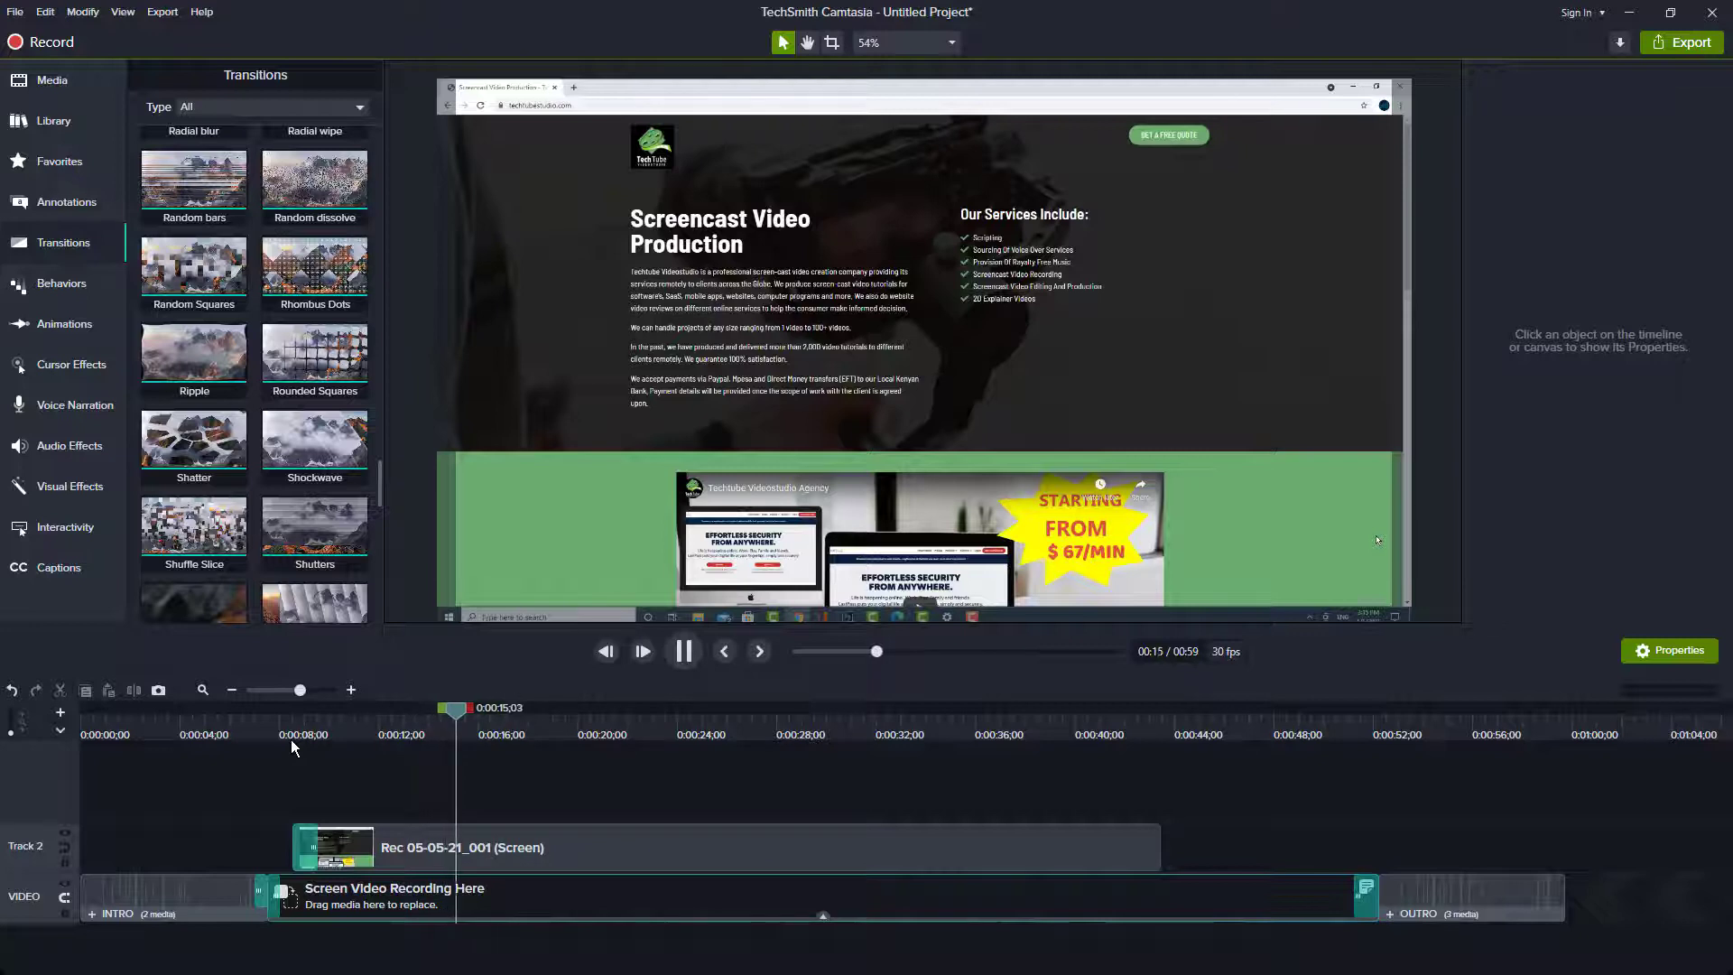
pyautogui.press('space')
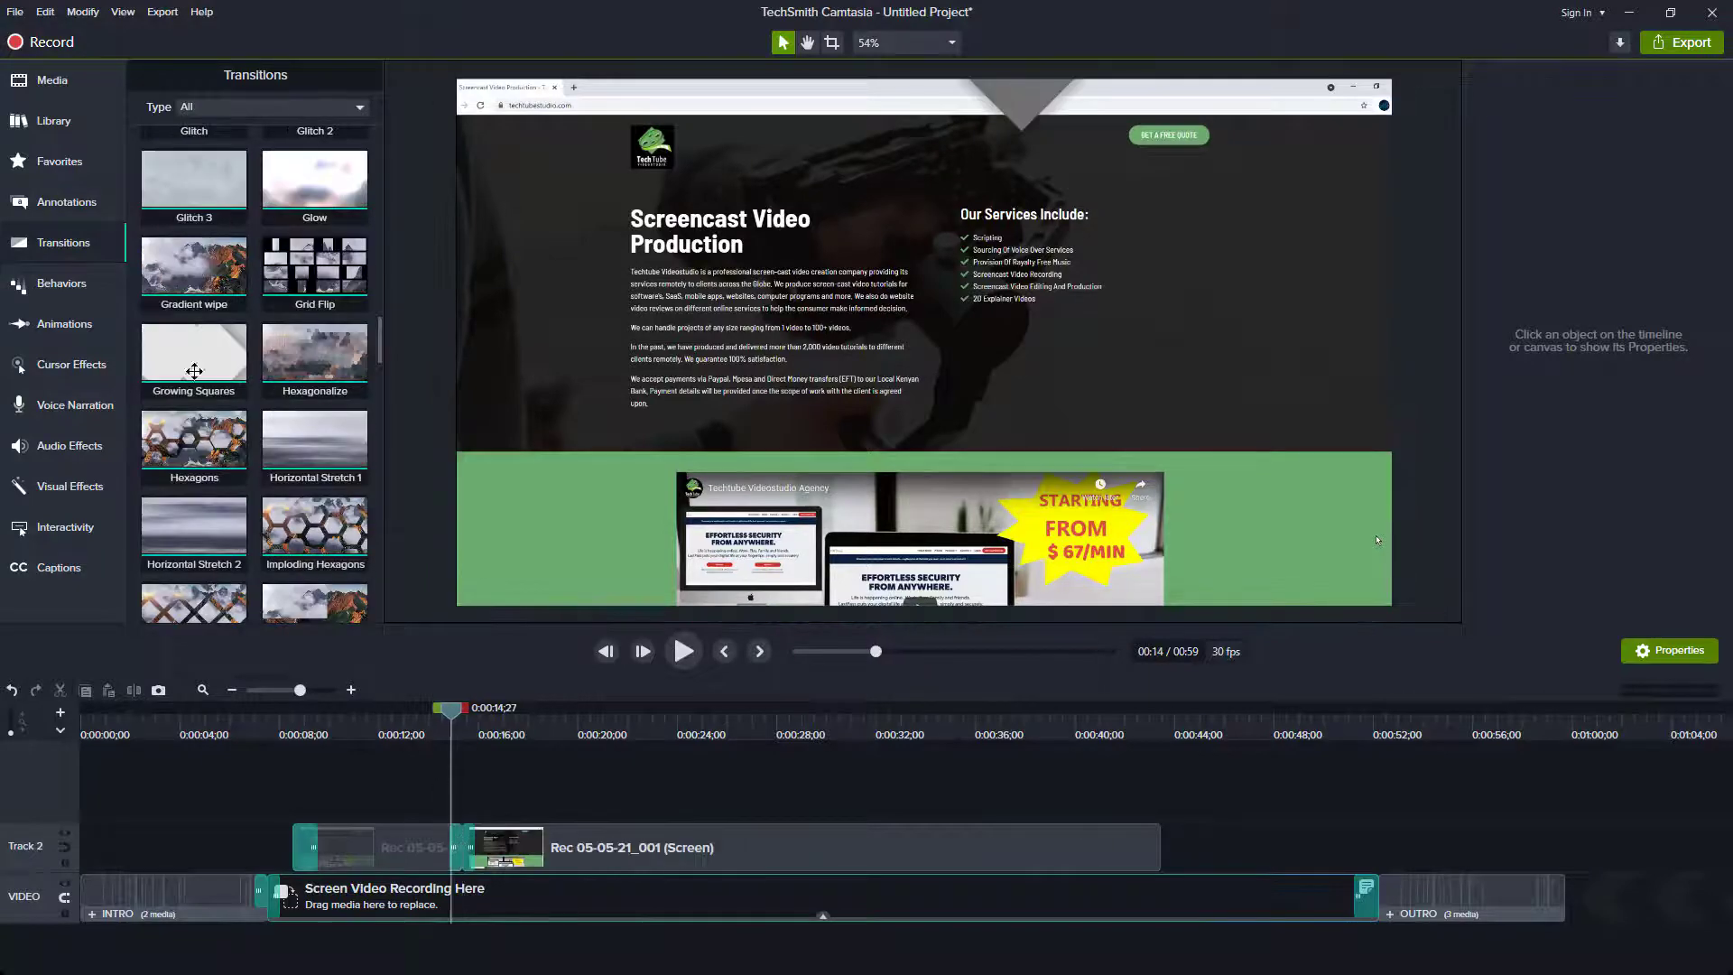
# - Apply the Growing Squares transition at the cut in the Track 2 recording and play the timeline across it
pyautogui.moveTo(194, 371); pyautogui.dragTo(426, 640)
pyautogui.click(442, 722)
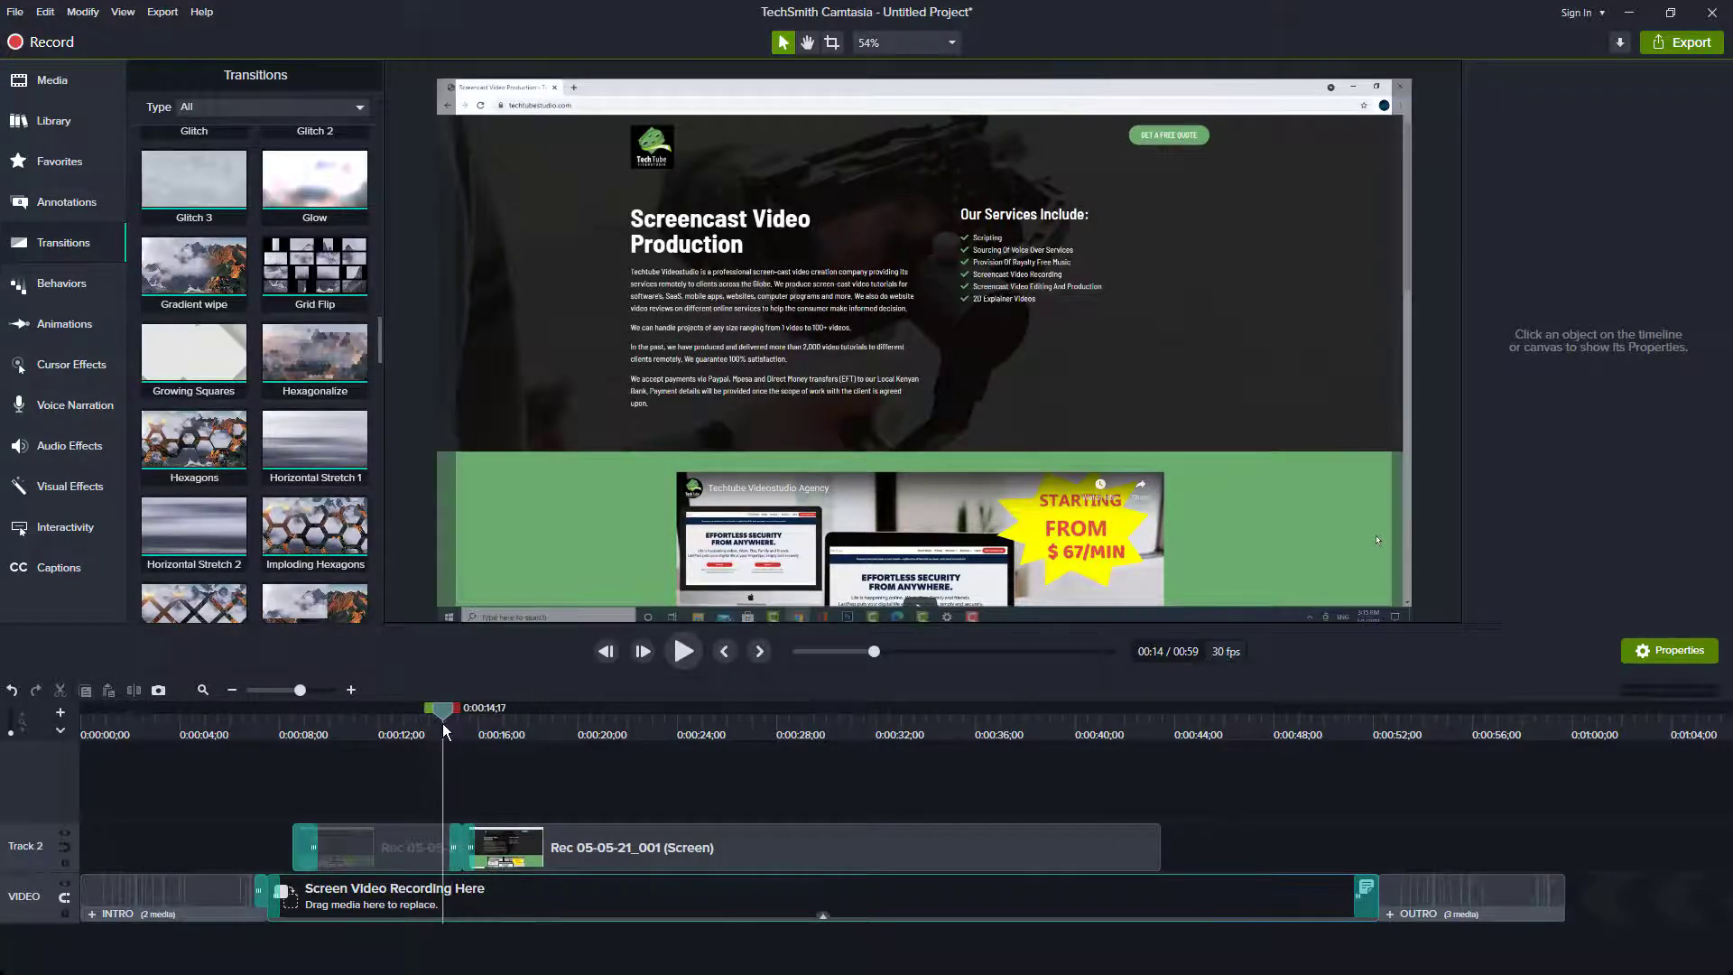
pyautogui.press('space')
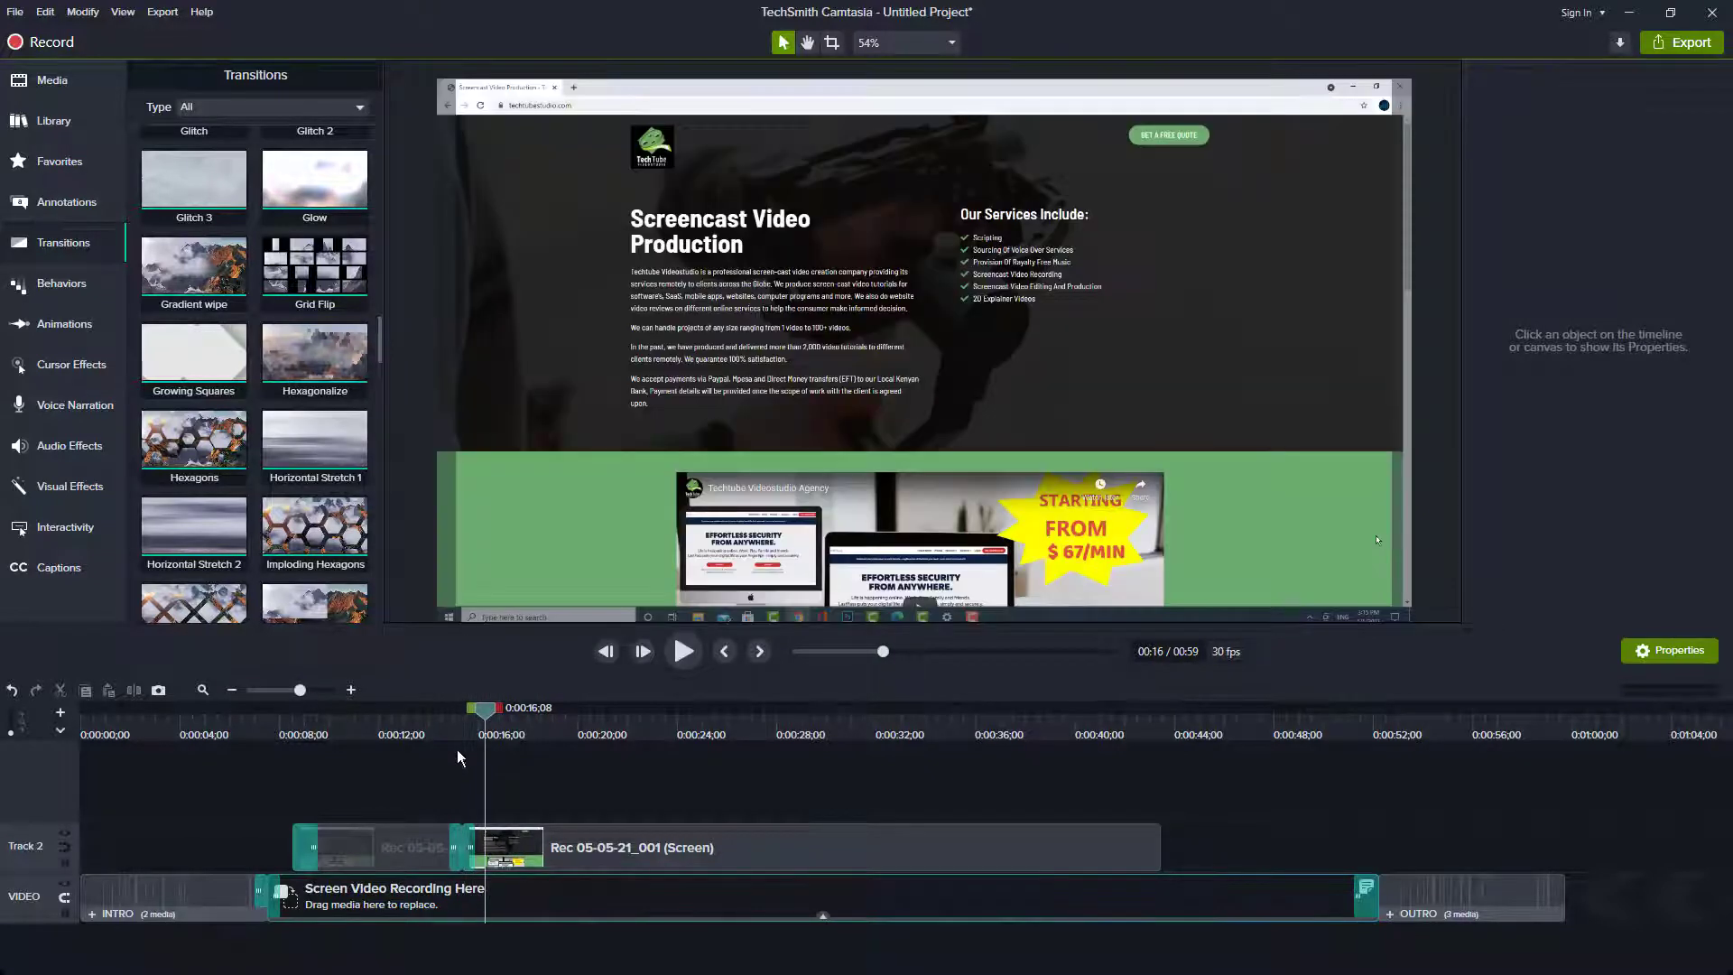
pyautogui.press('space')
# - Examine the available Behaviors, Animations, Zoom-n-Pan, Cursor Effects and Audio Effects
pyautogui.scroll(3, 293, 461)
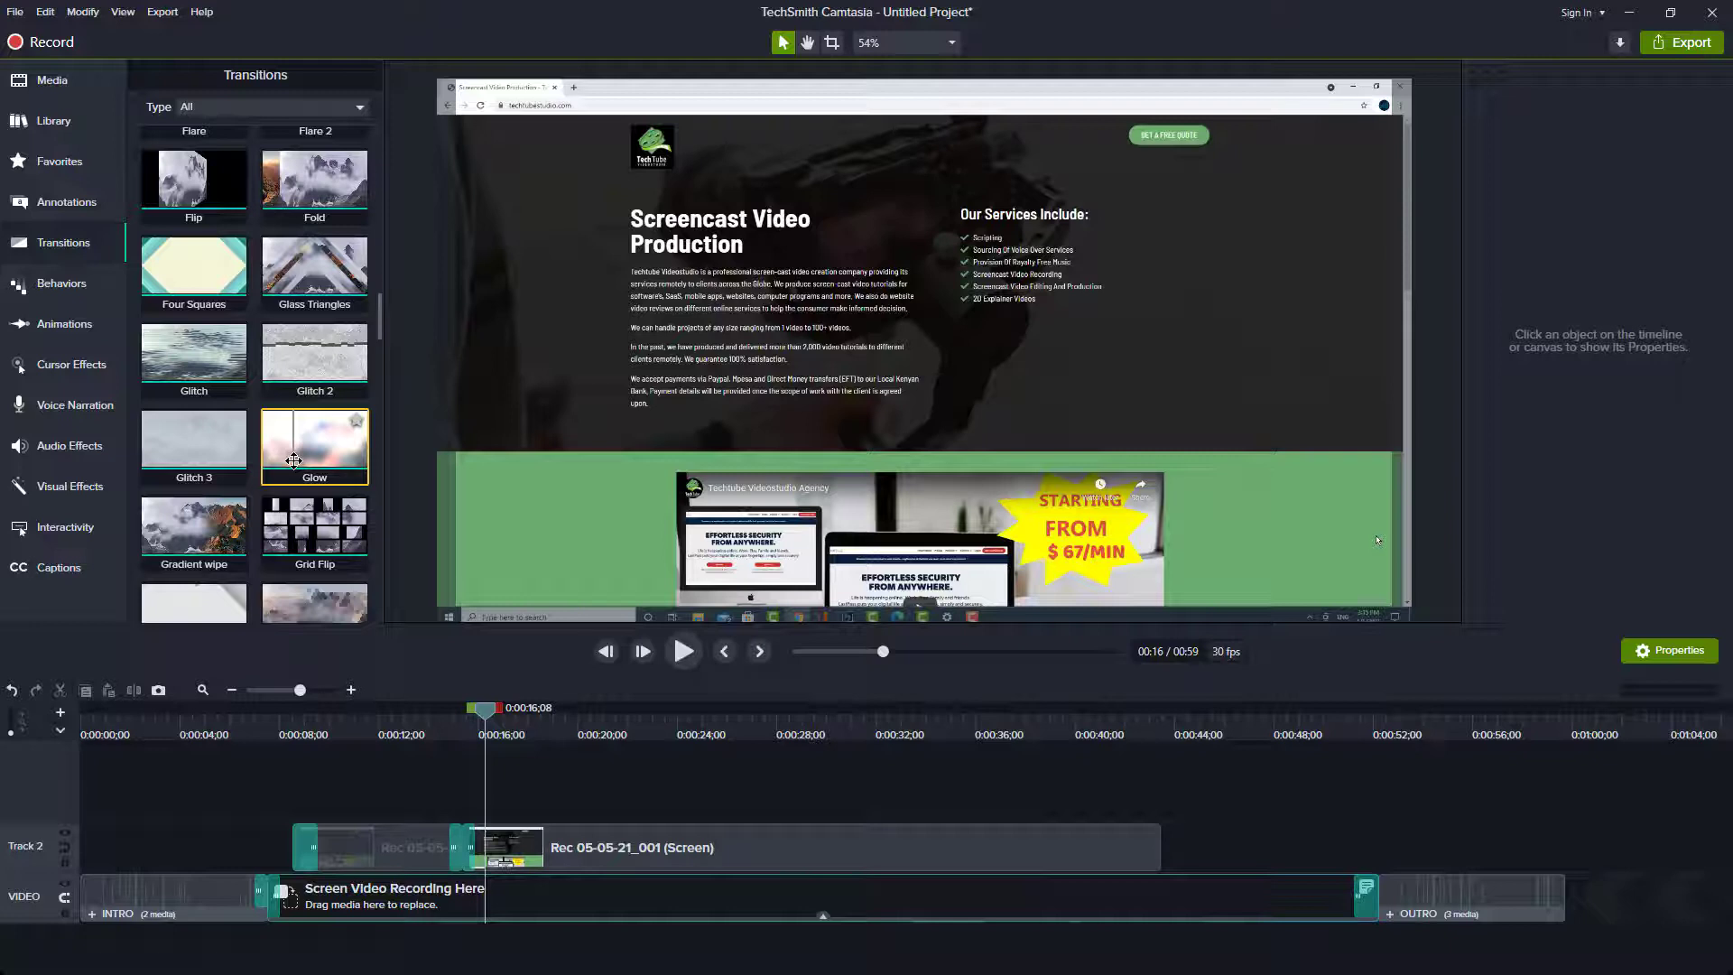
pyautogui.click(46, 299)
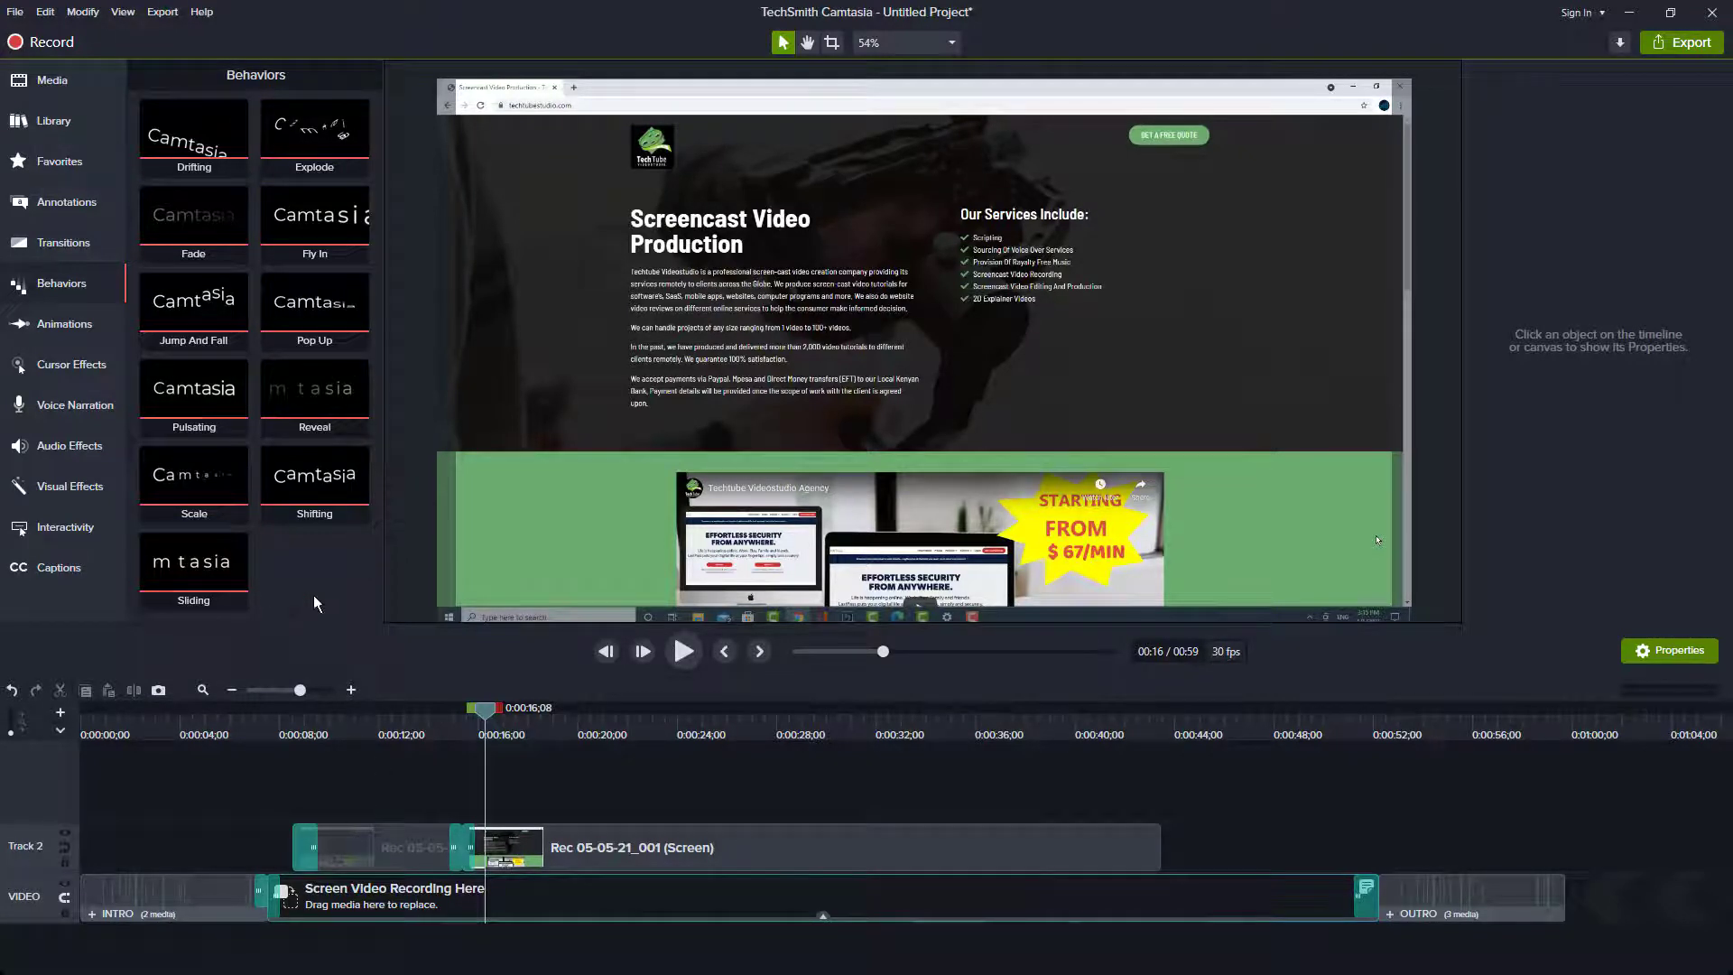
pyautogui.click(37, 342)
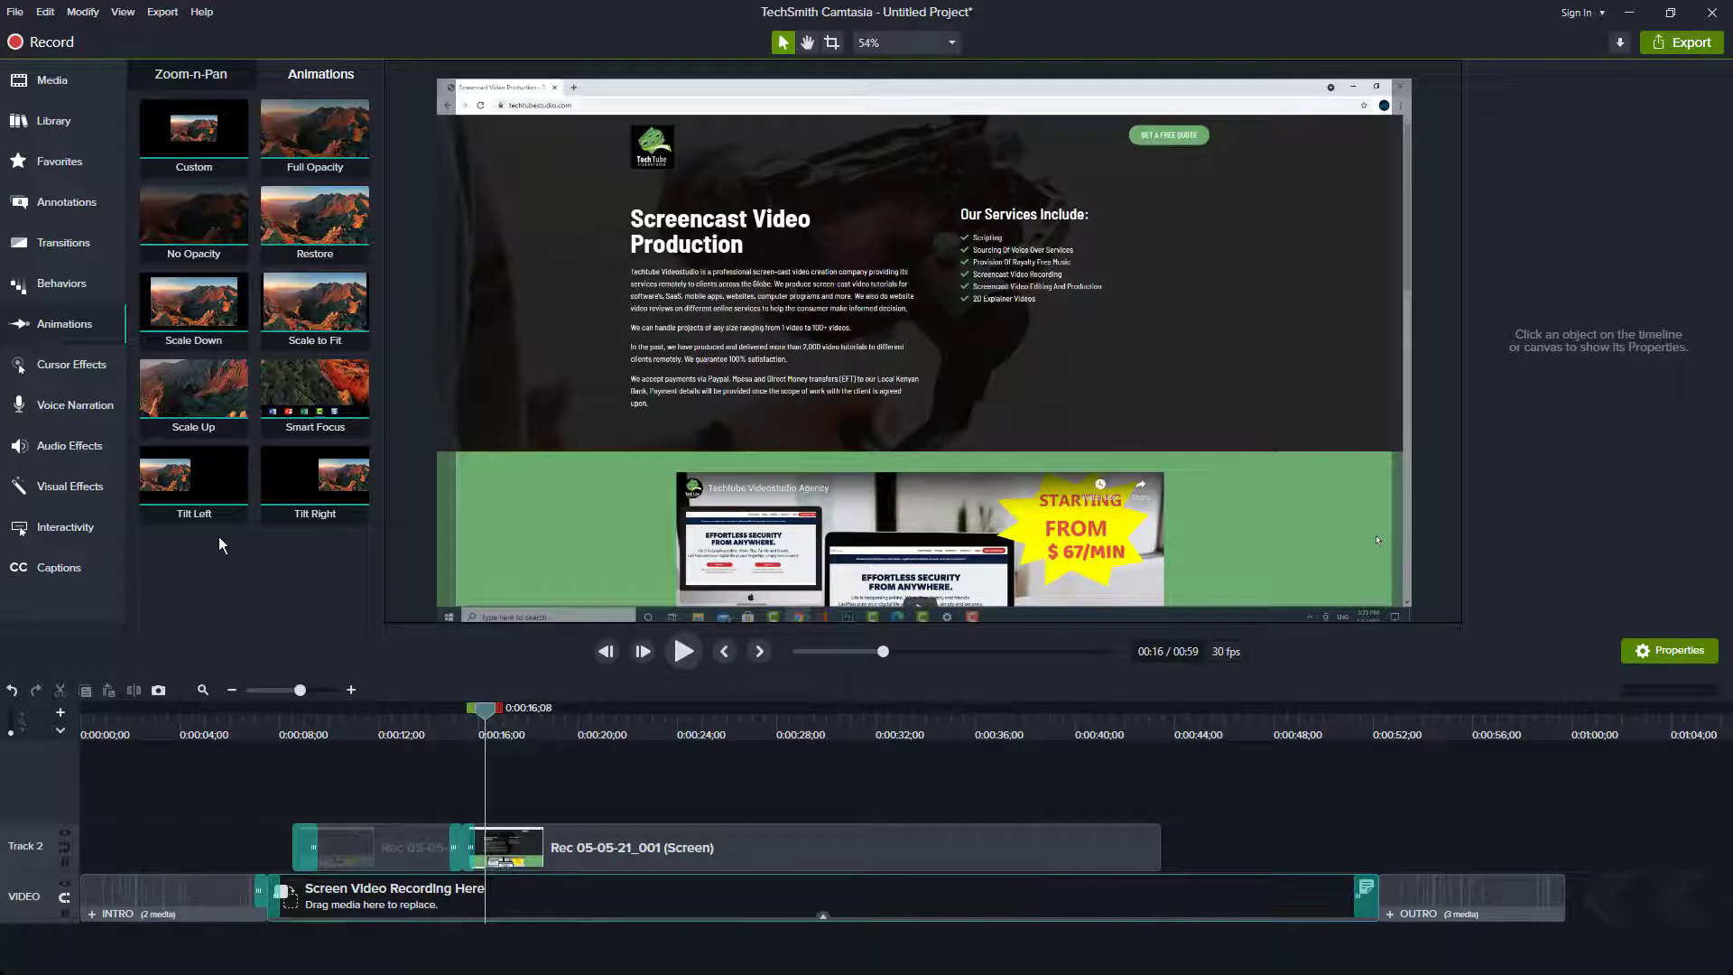
pyautogui.click(209, 82)
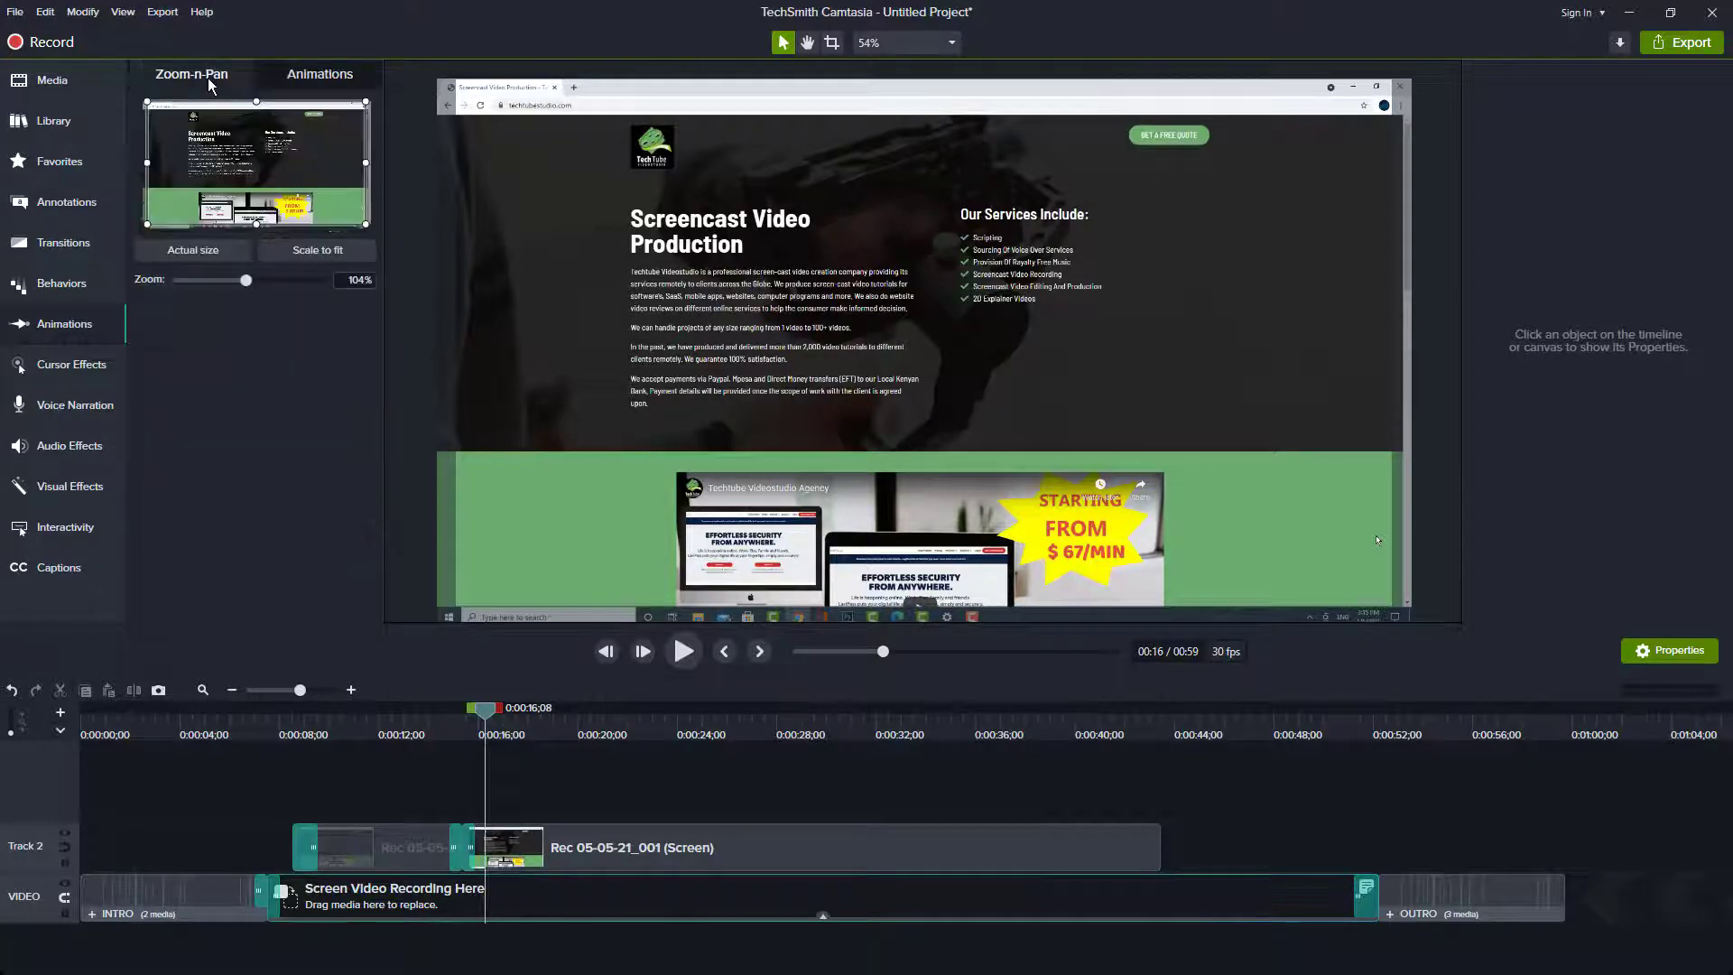
pyautogui.click(291, 78)
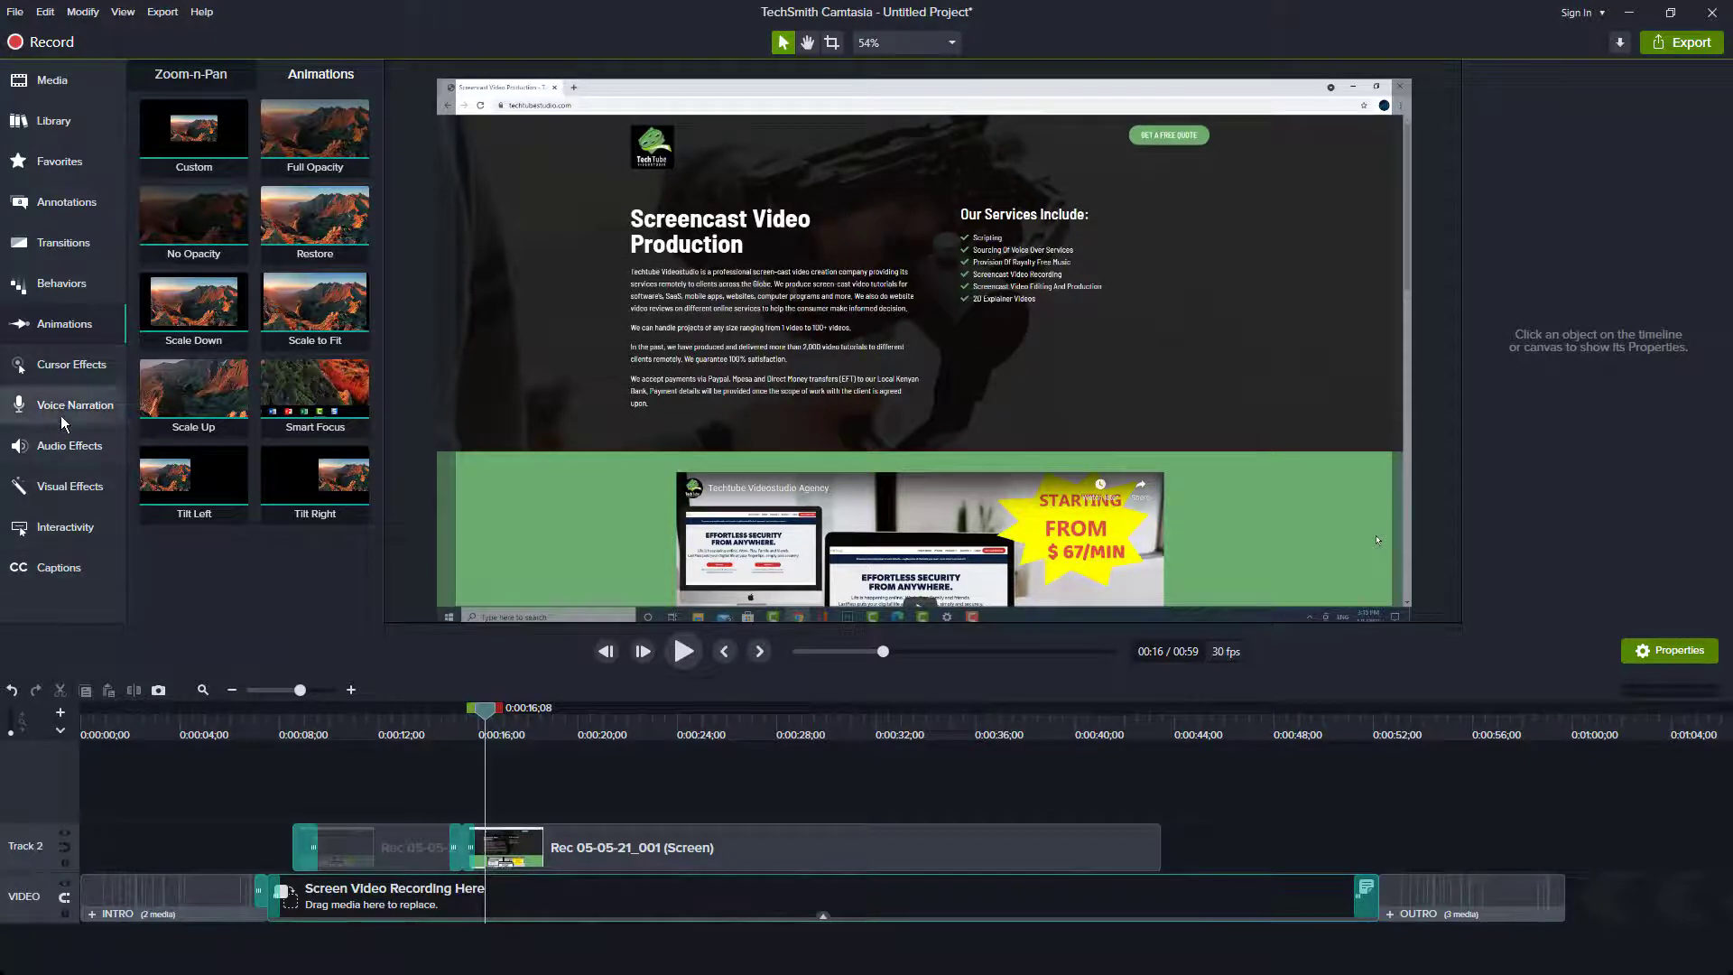
pyautogui.click(72, 373)
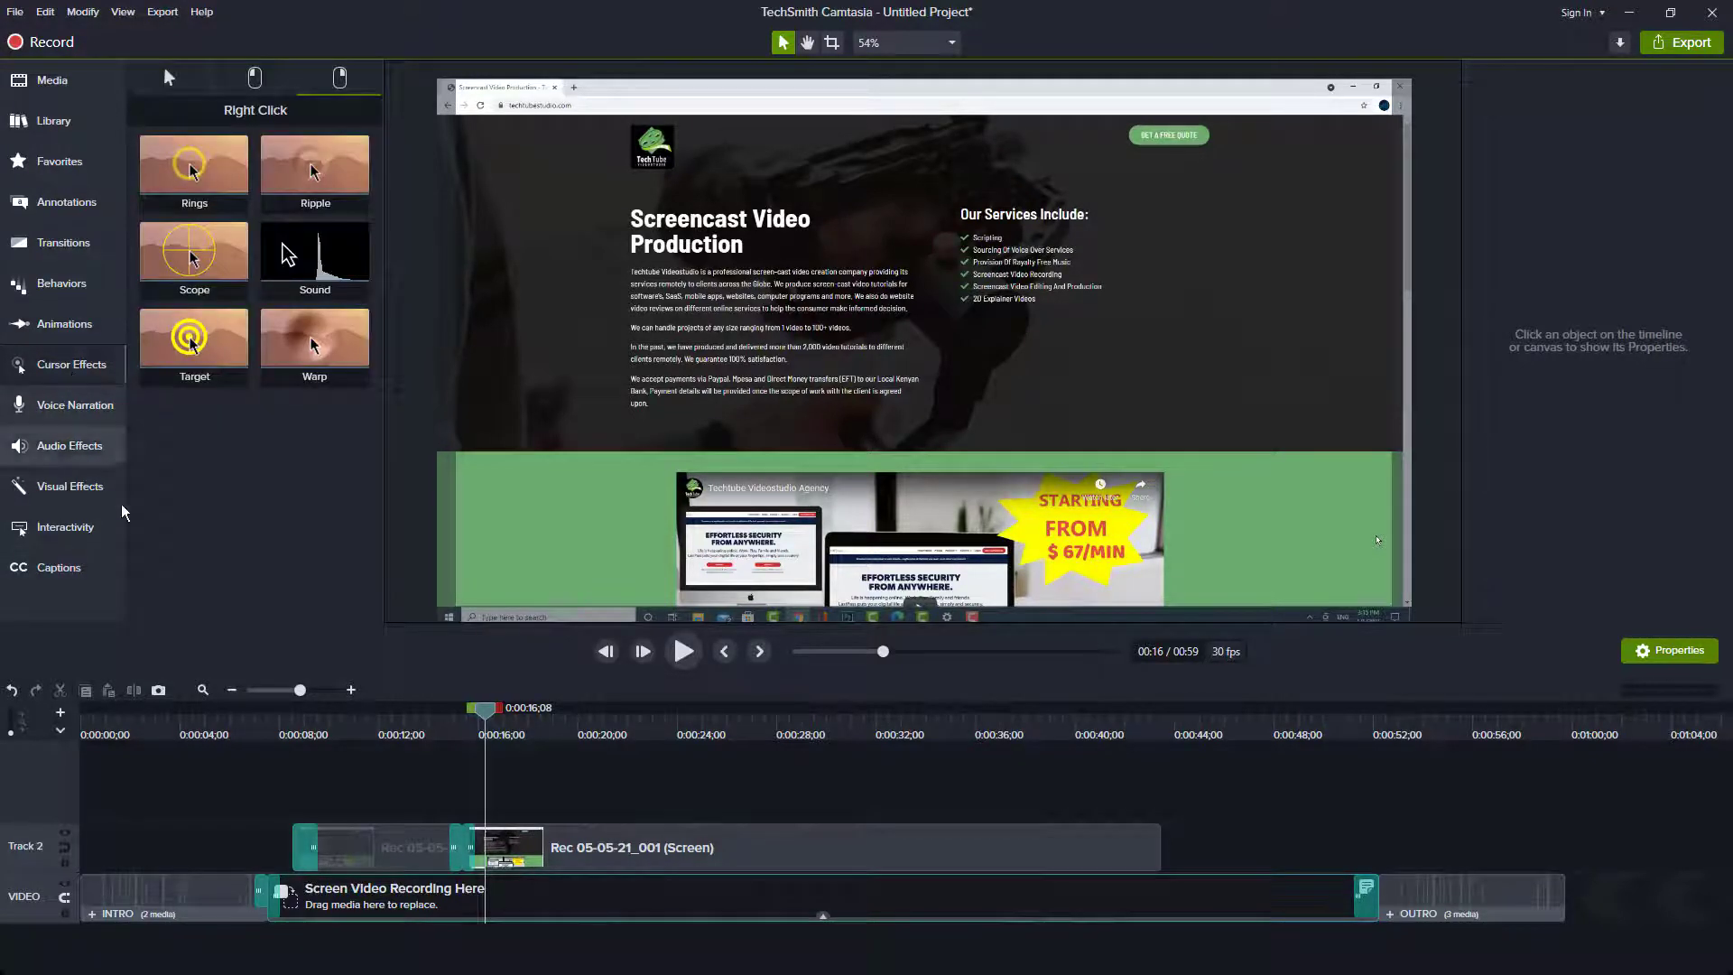
pyautogui.click(254, 78)
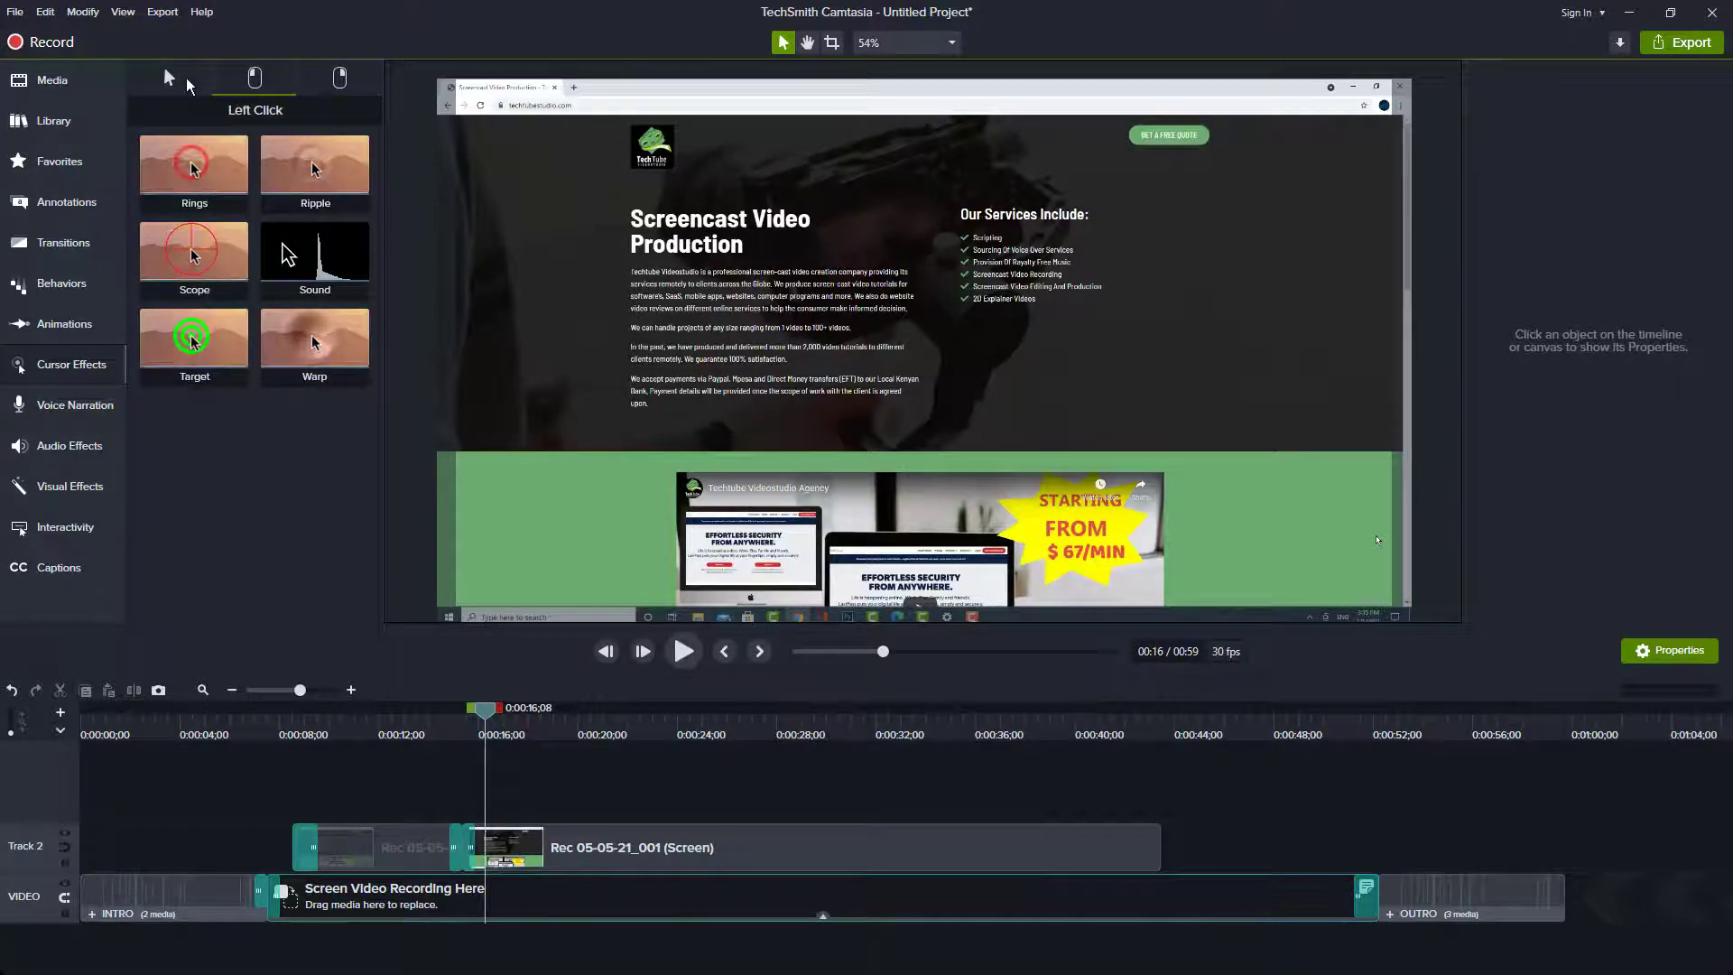
pyautogui.click(169, 77)
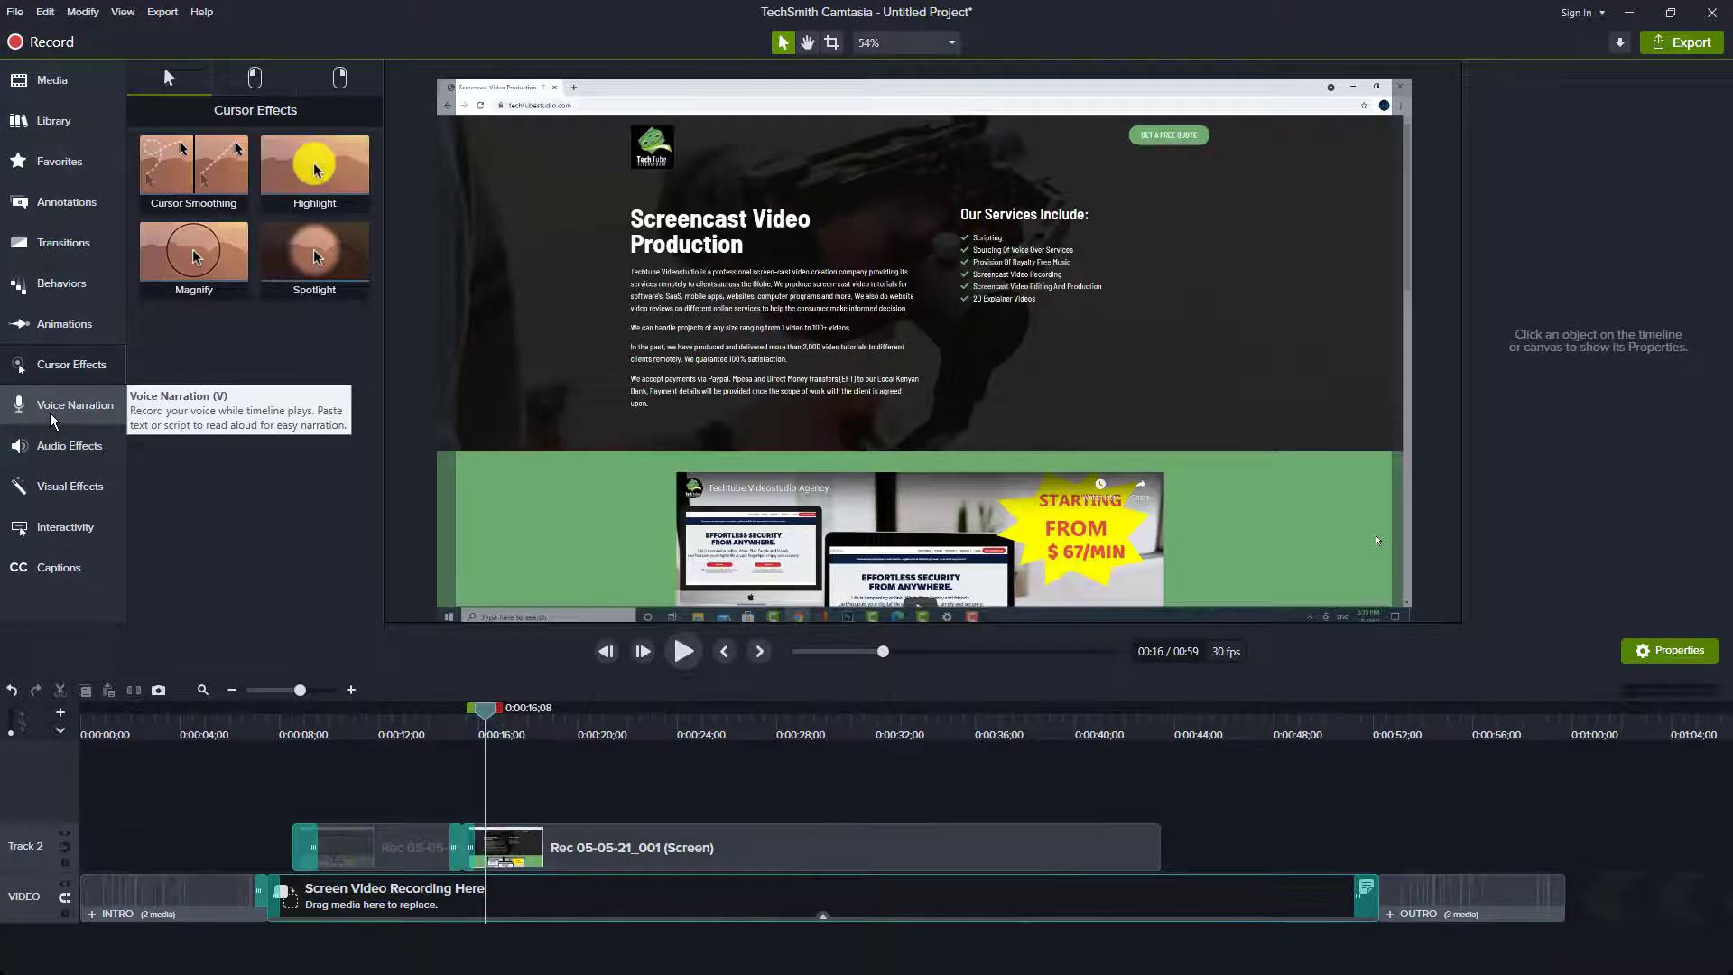
pyautogui.click(52, 451)
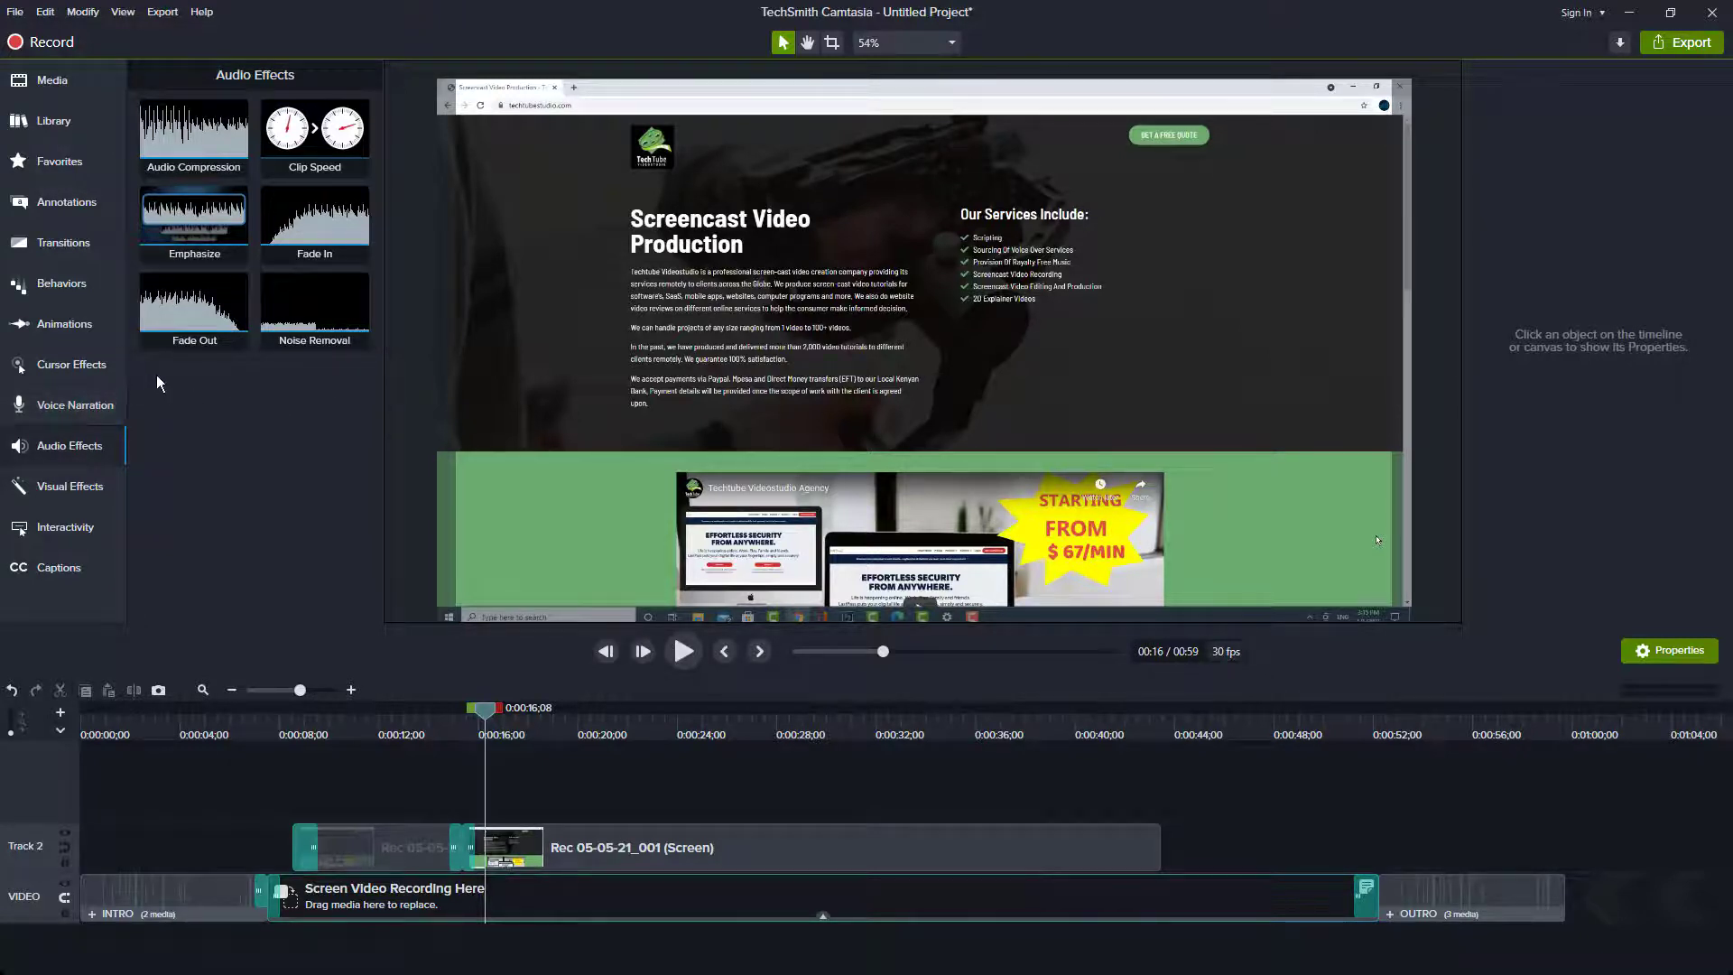
# - Add the dreamhost review audio from the project media to a new track above Track 2, starting at about 9.5 seconds
pyautogui.click(20, 90)
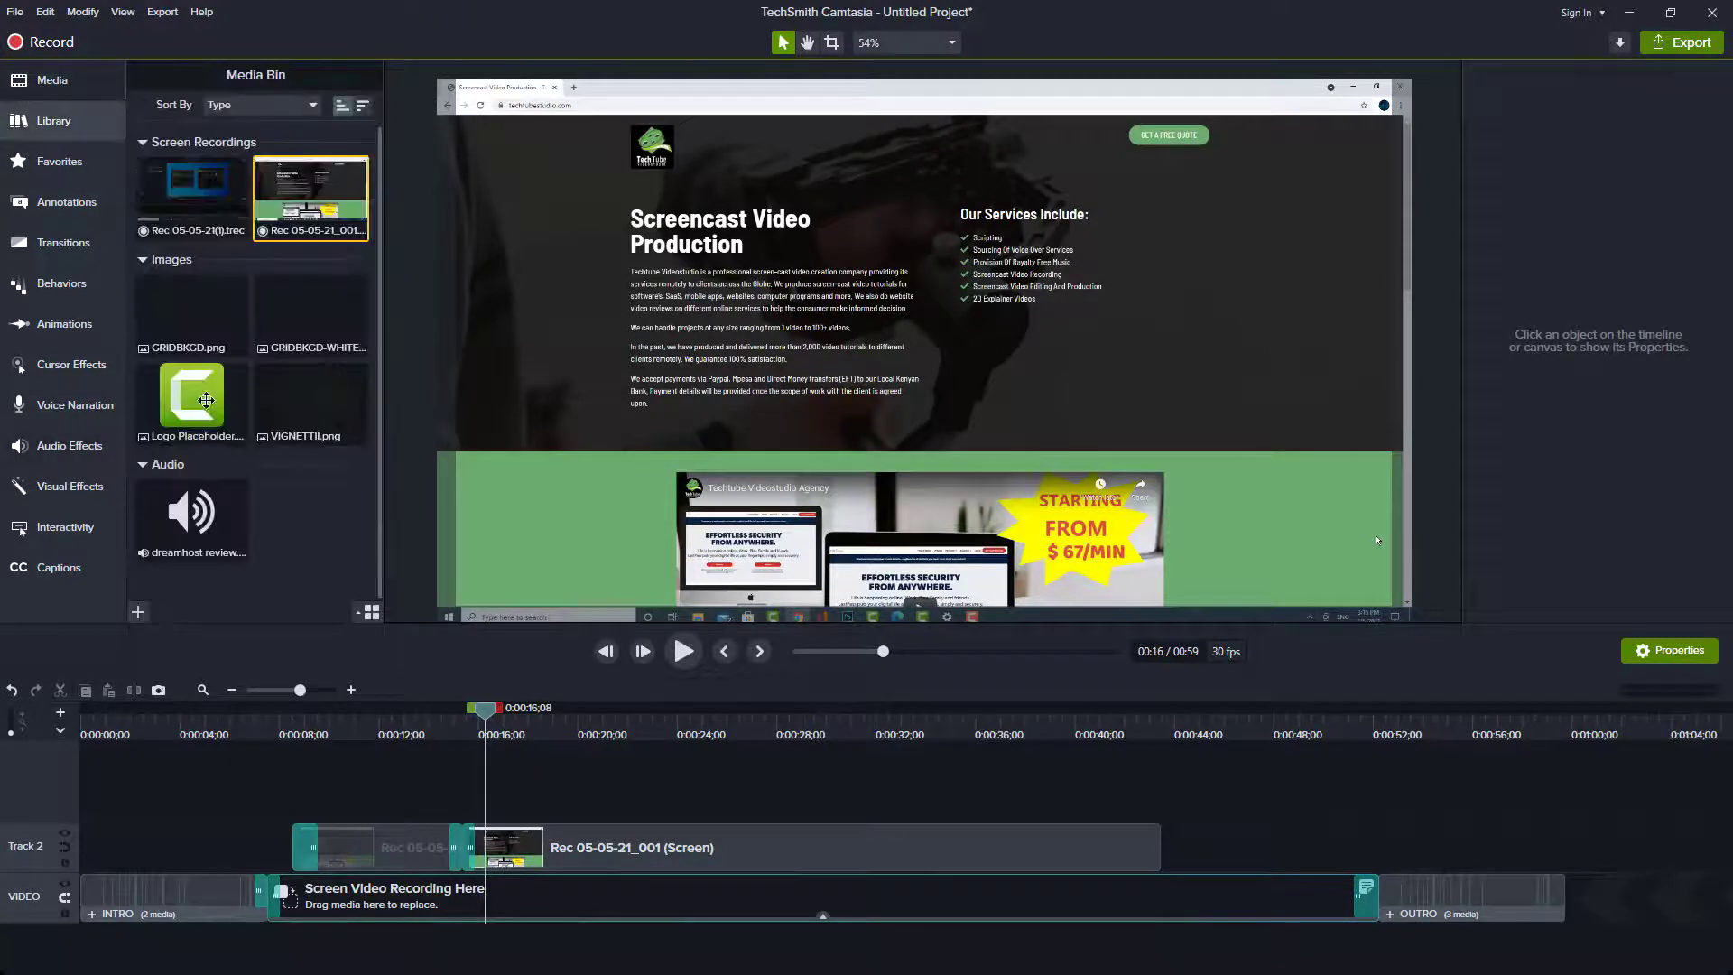
pyautogui.moveTo(191, 514); pyautogui.dragTo(332, 788)
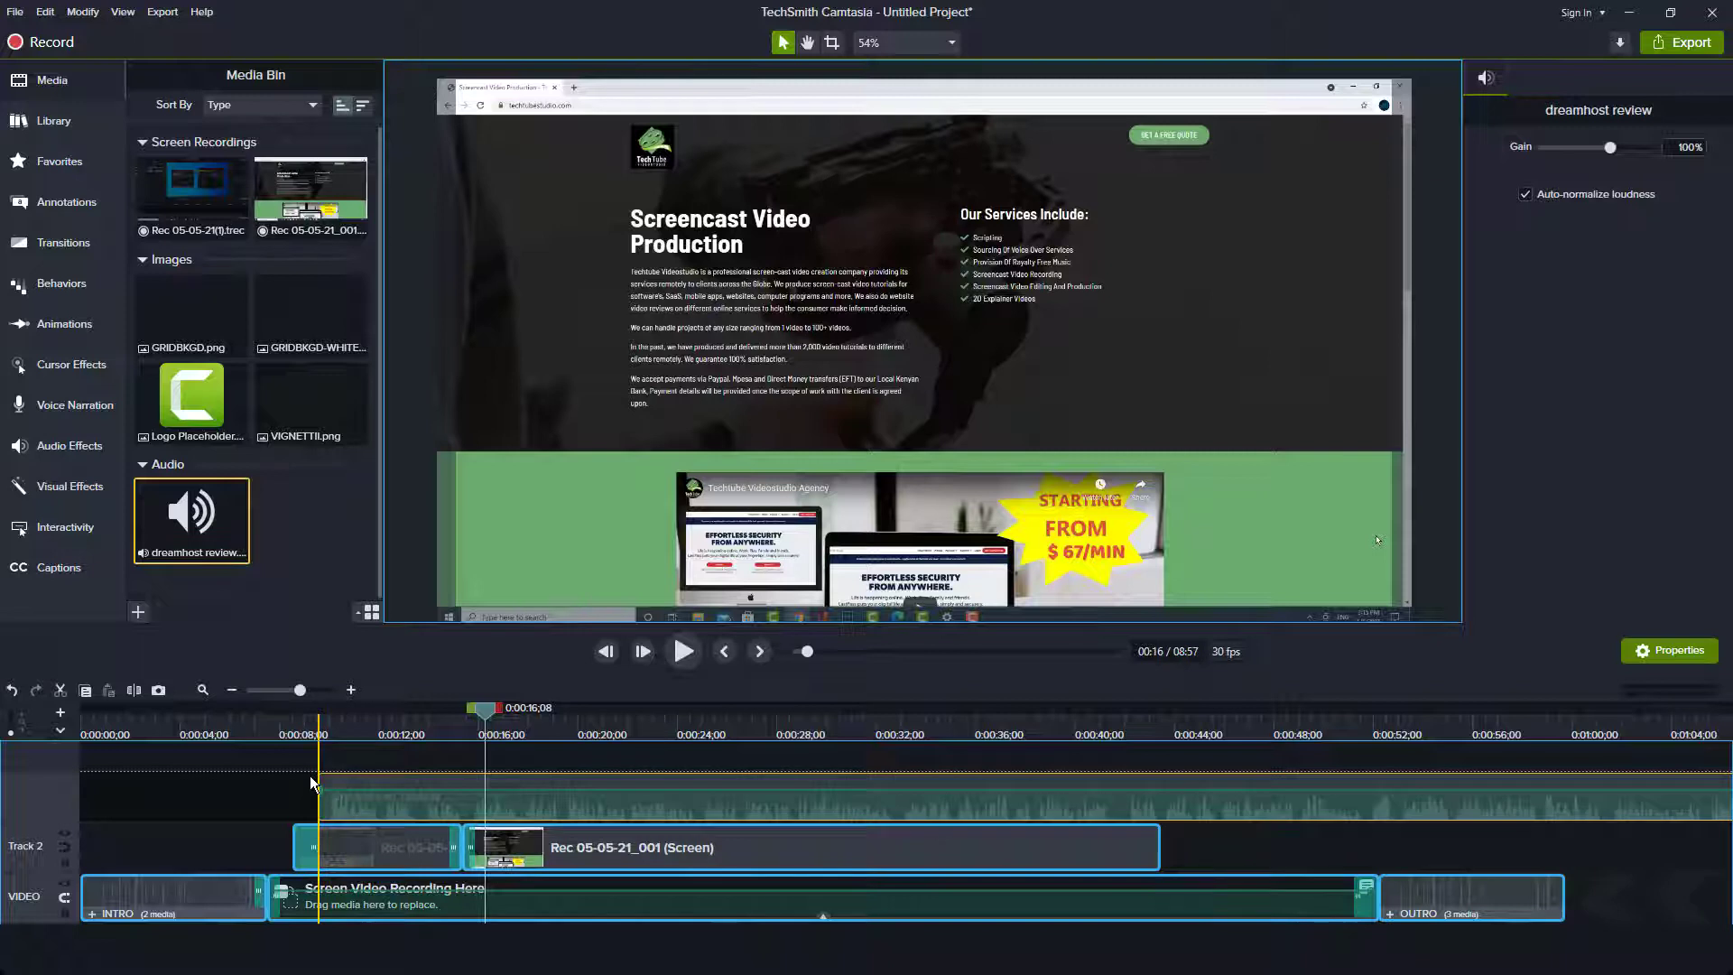
pyautogui.moveTo(311, 783); pyautogui.dragTo(312, 785)
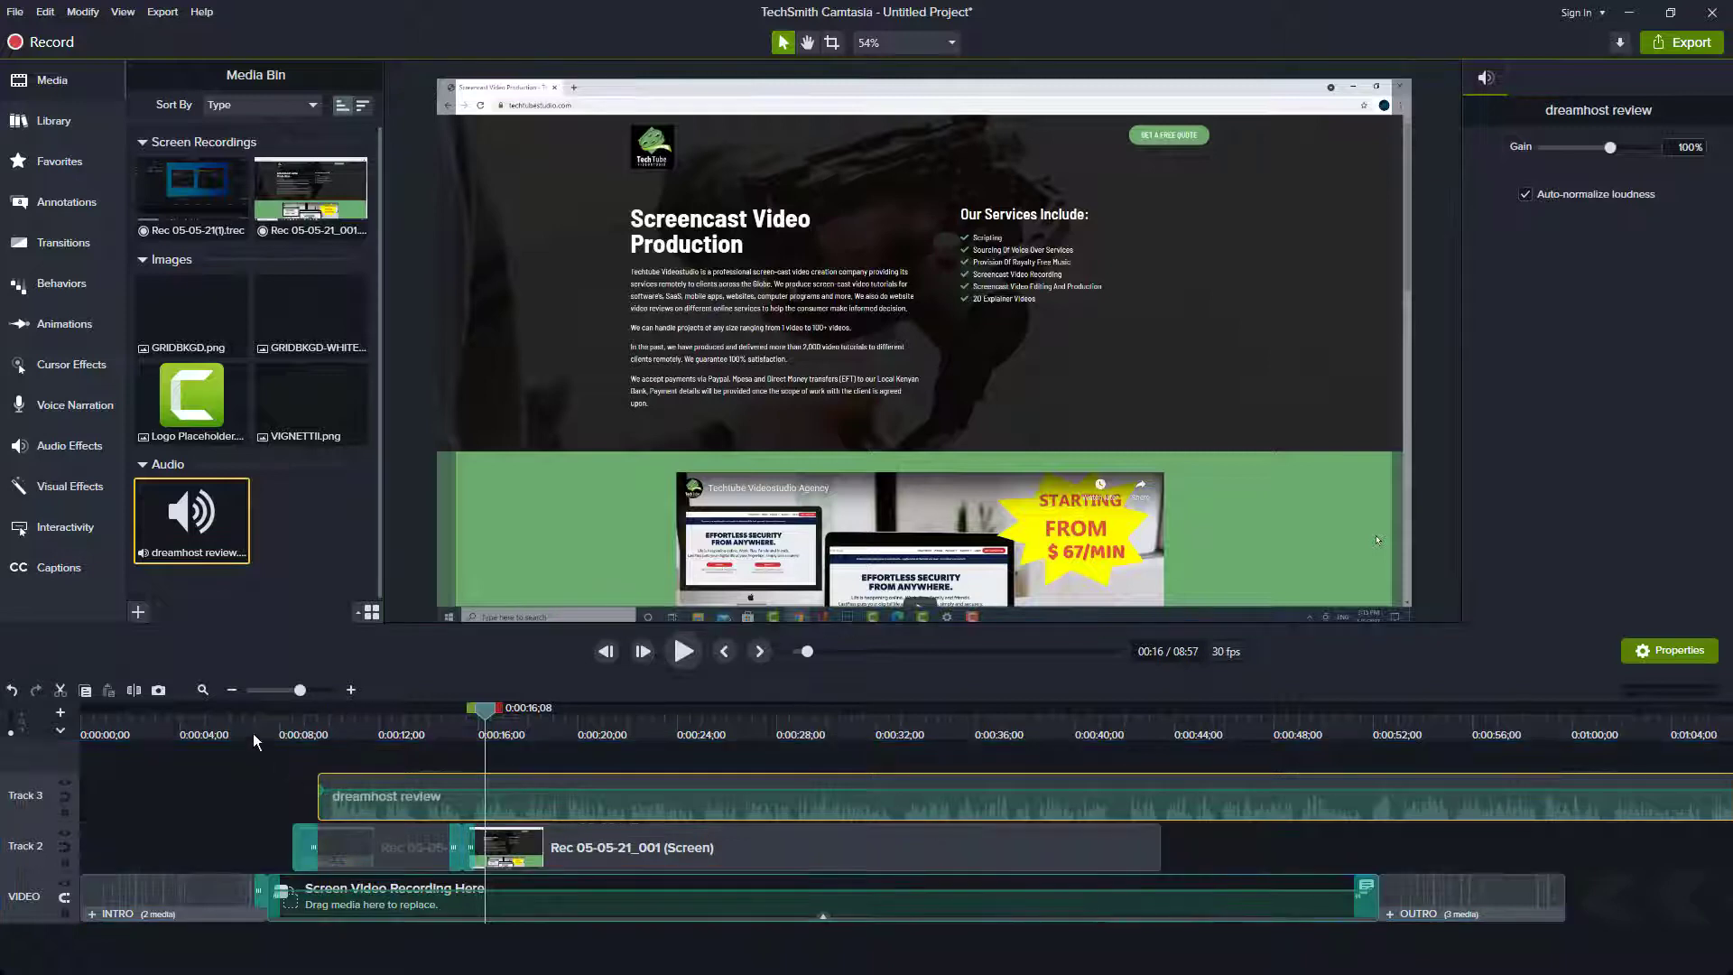
# - Split the dreamhost review audio on Track 3 at 0:00:15;20 and 0:00:19;14
pyautogui.click(473, 731)
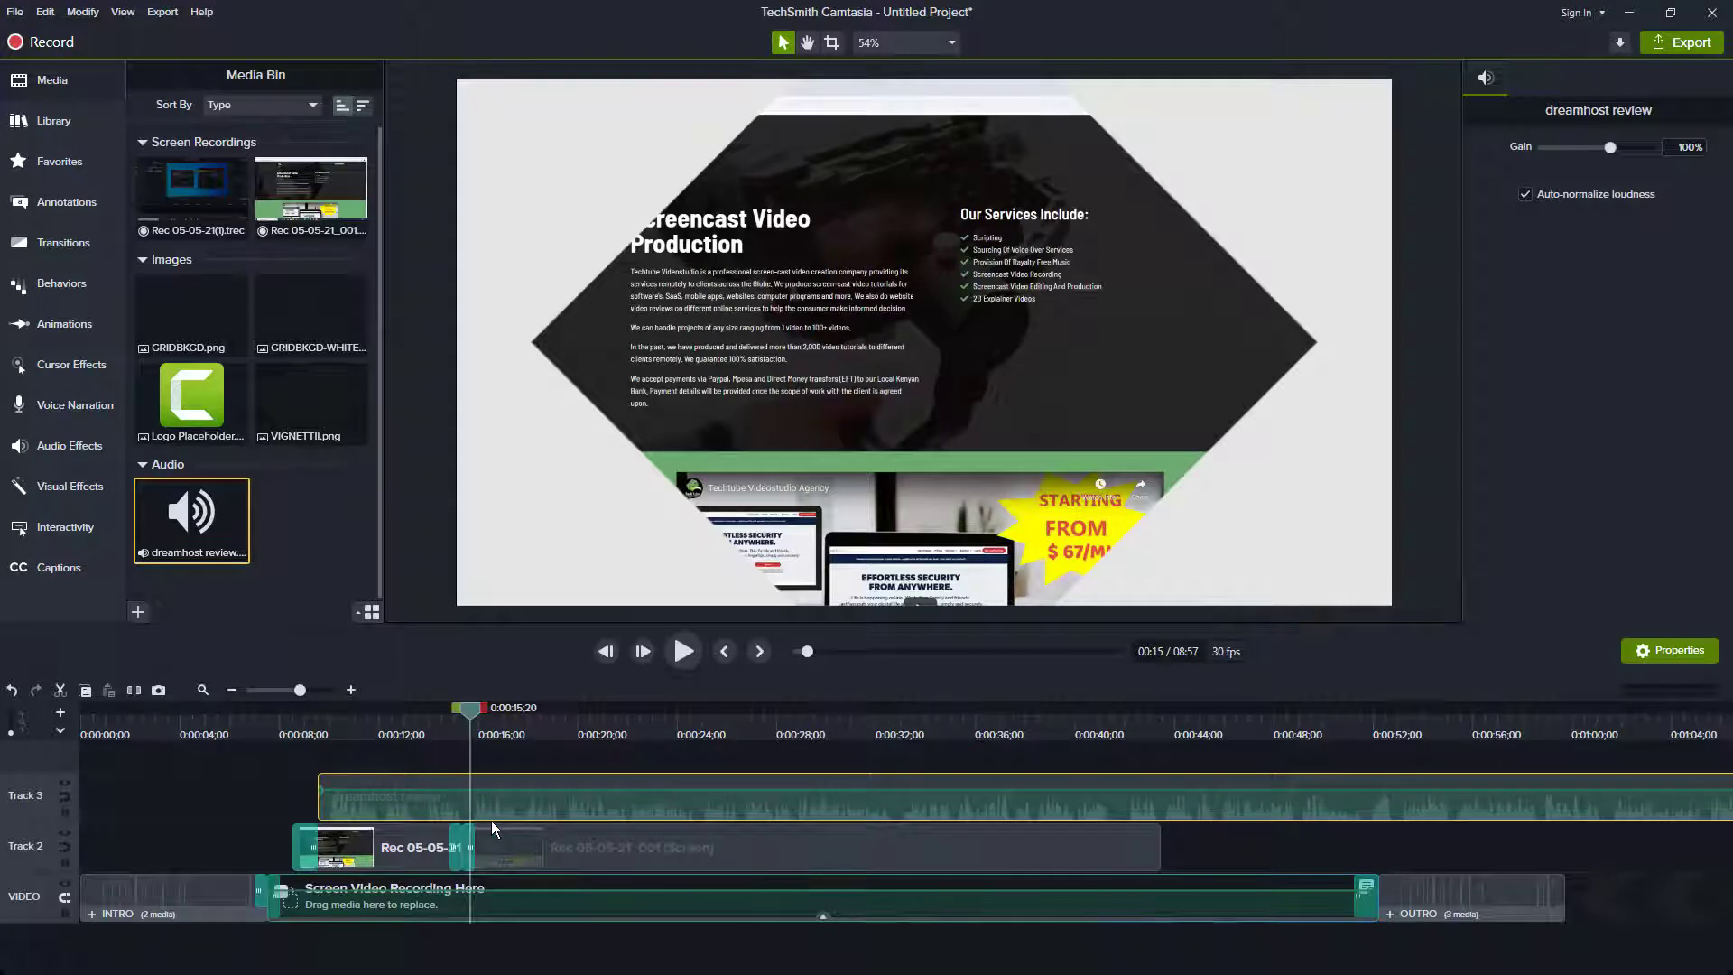
pyautogui.press('s')
pyautogui.moveTo(467, 711); pyautogui.dragTo(569, 739)
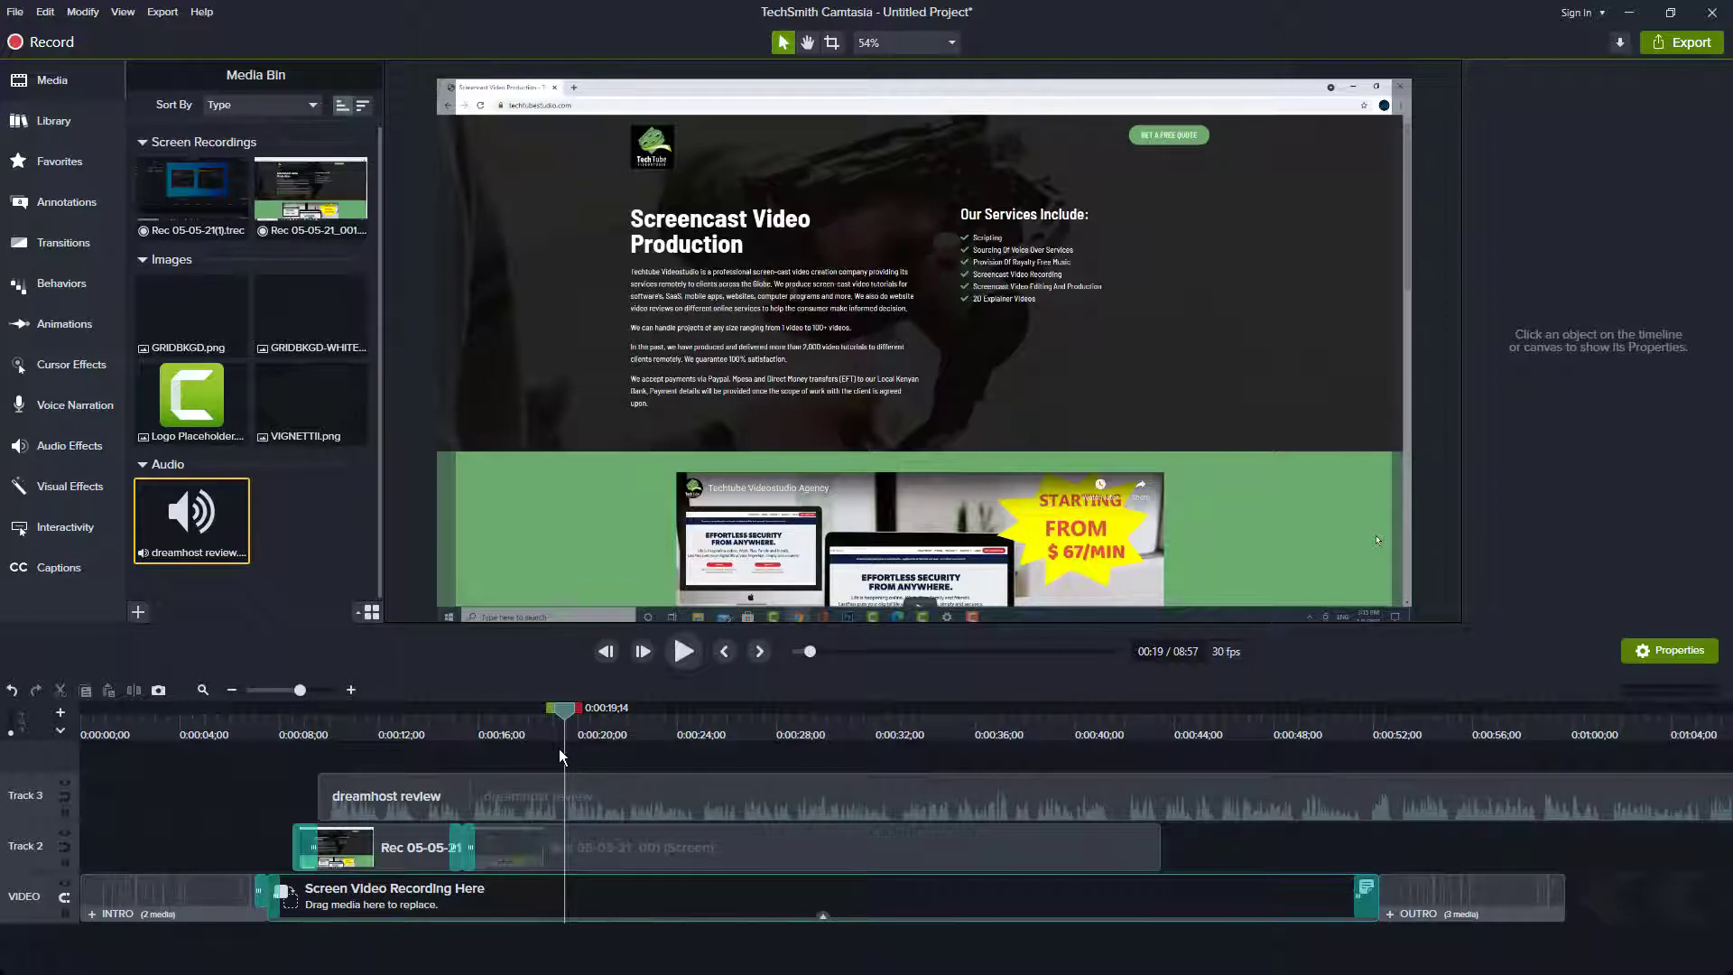
pyautogui.click(561, 784)
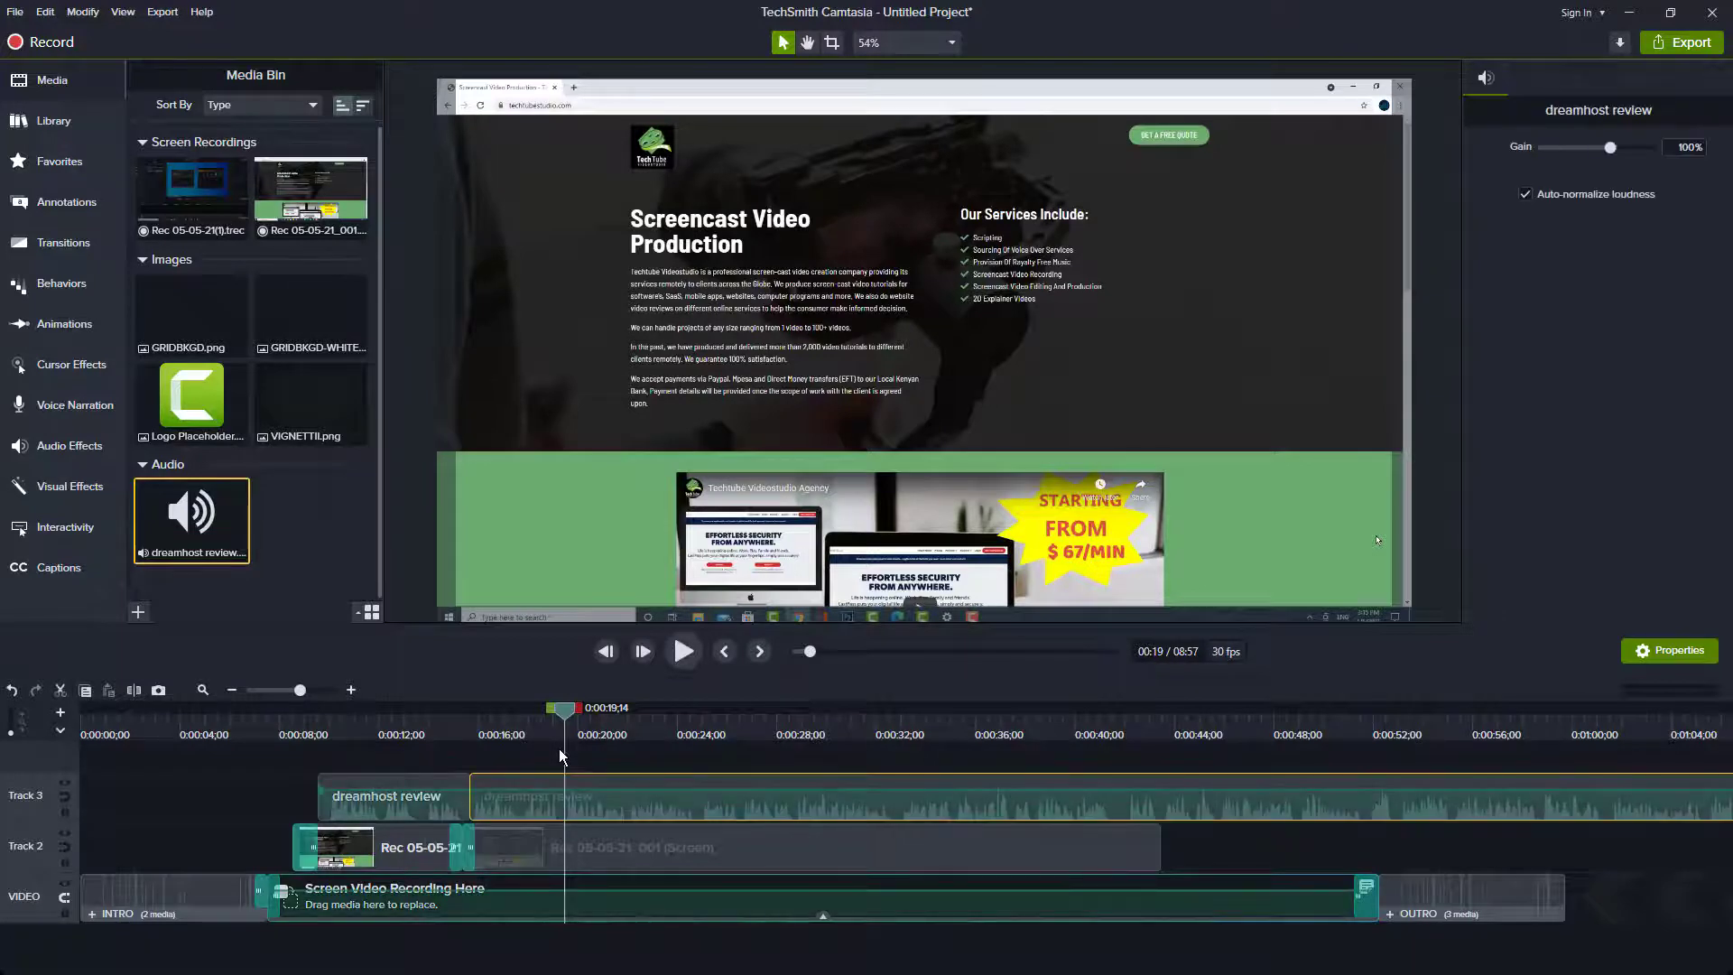
pyautogui.press('s')
# - Apply the Emphasize audio effect to the short middle section of the dreamhost review audio on Track 3
pyautogui.click(531, 802)
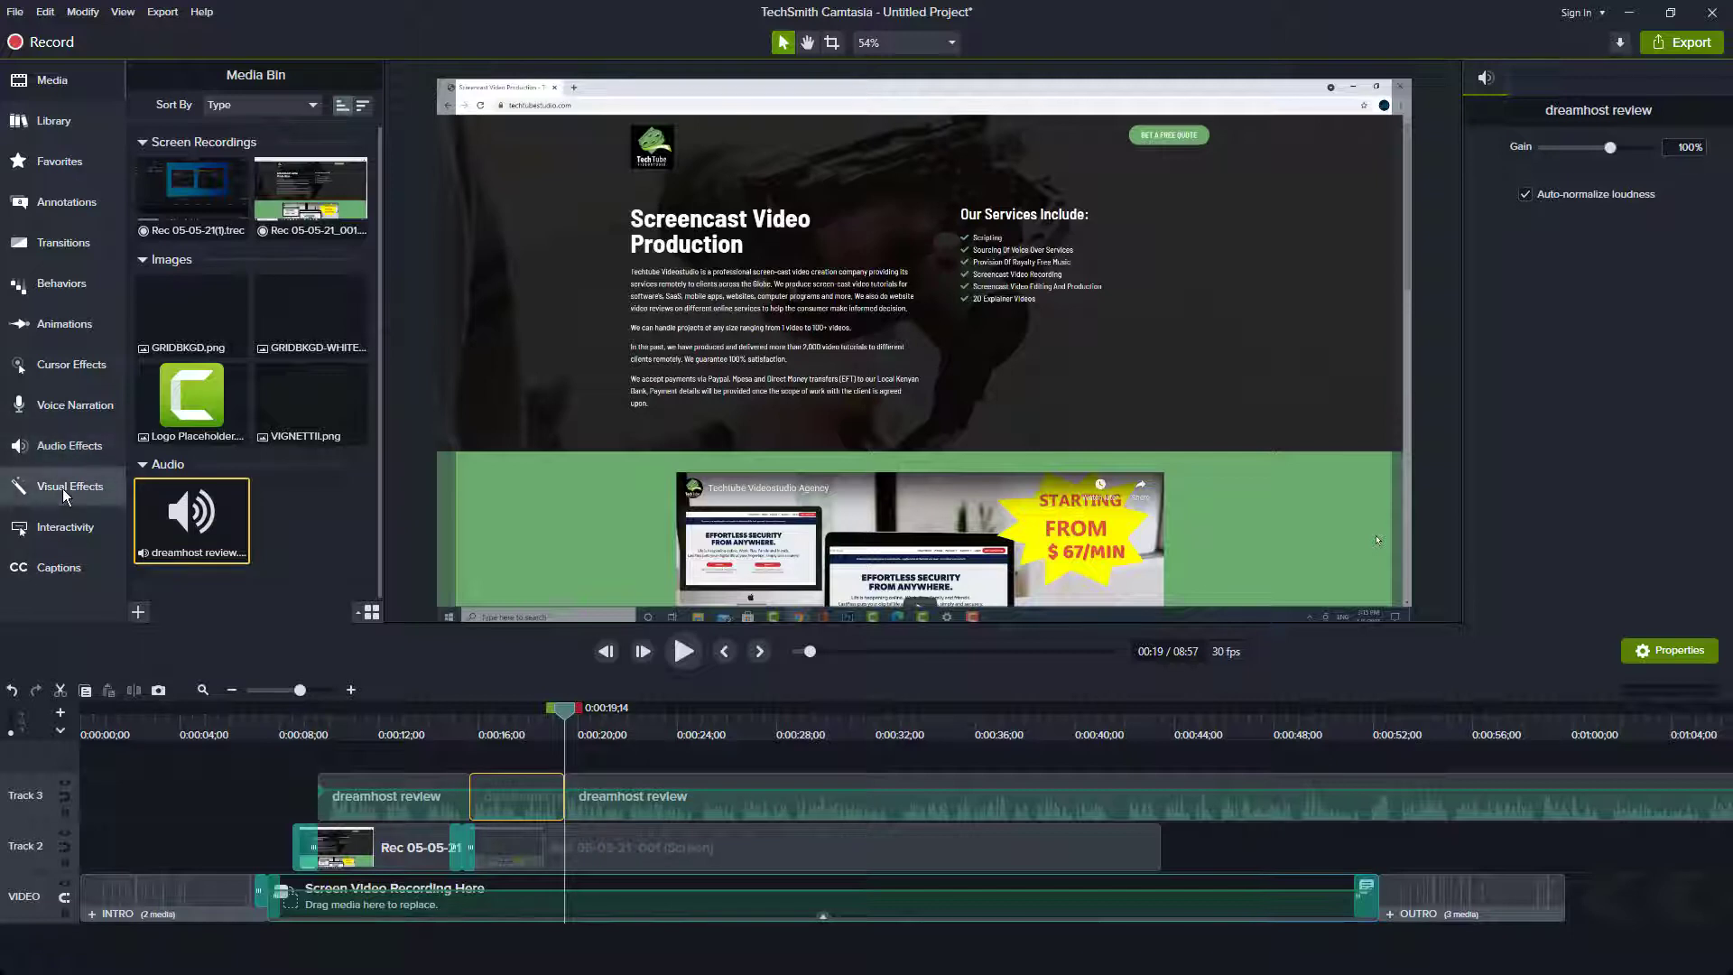
pyautogui.click(63, 446)
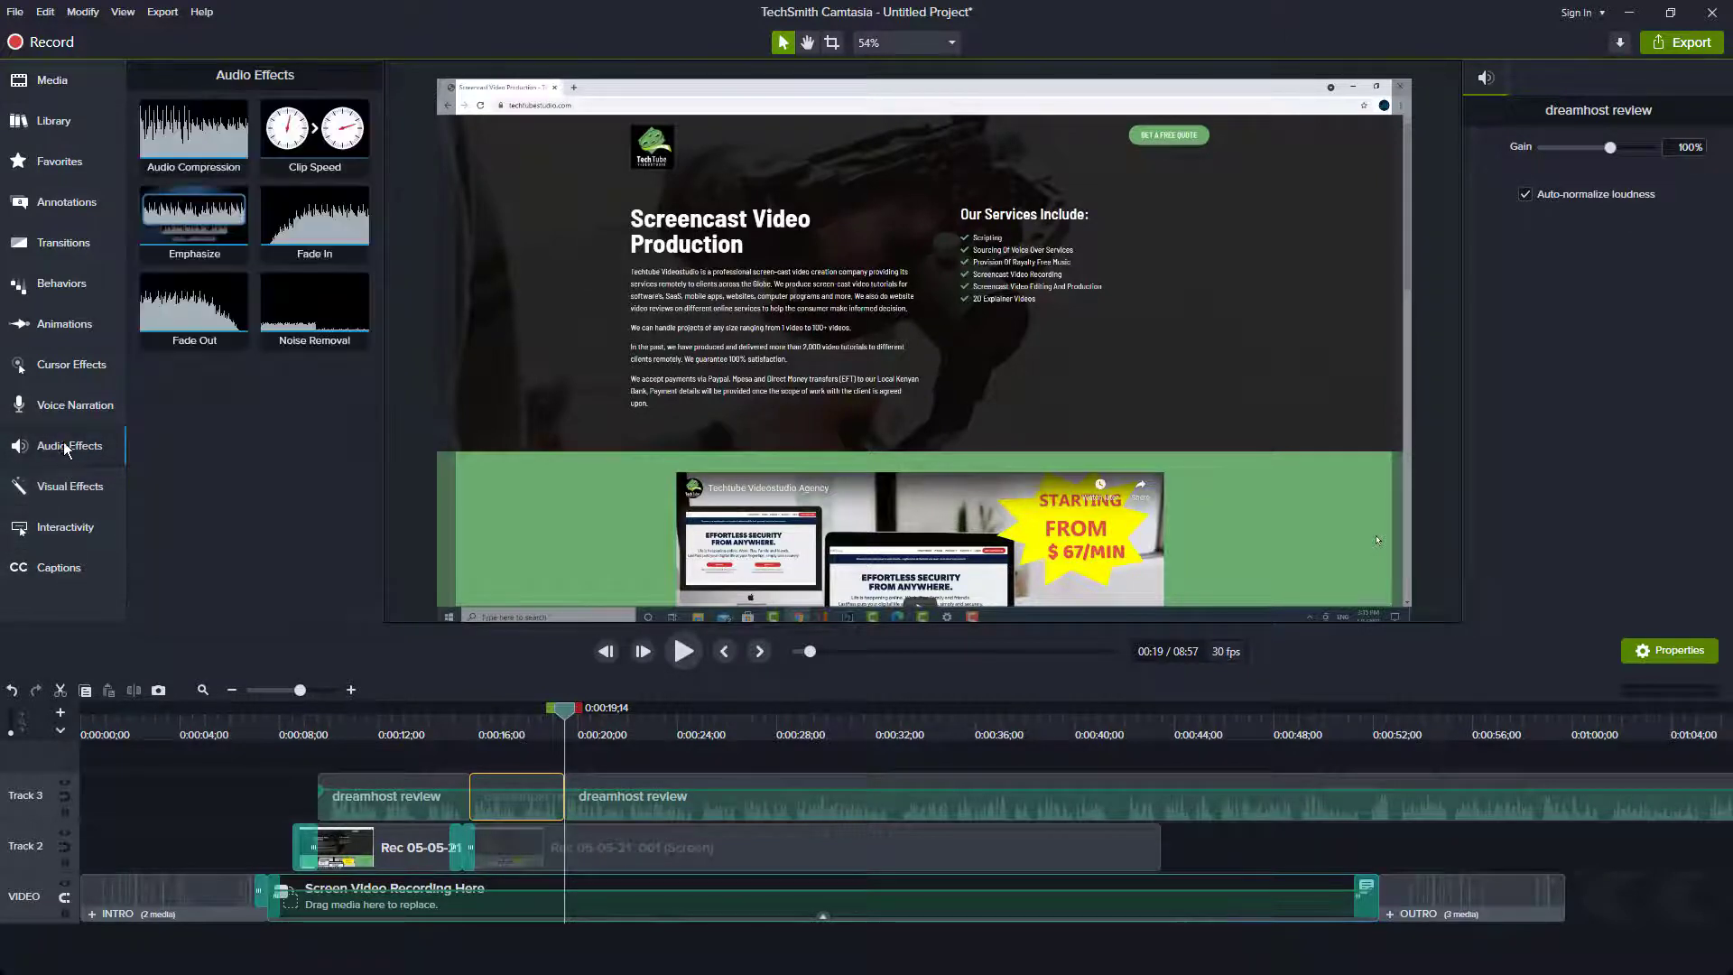
pyautogui.moveTo(191, 218); pyautogui.dragTo(518, 794)
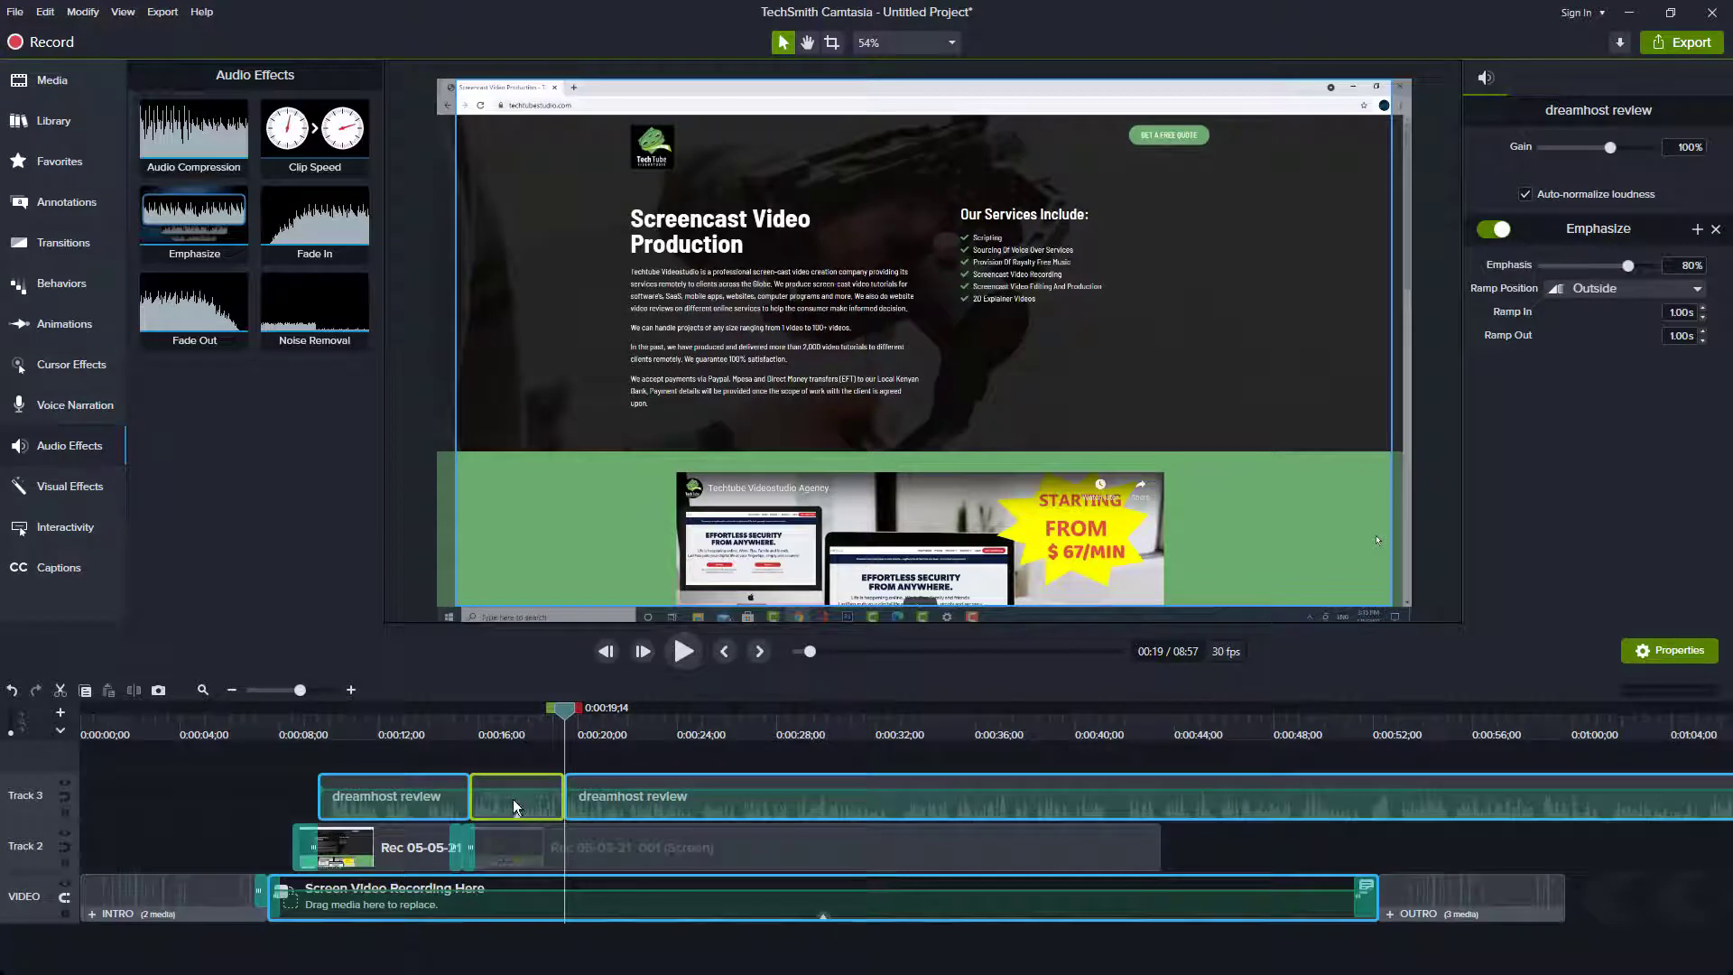
# - Play the timeline from about 14.5 seconds across the emphasized audio section, replay it, and return the playhead to 0:00:14;26
pyautogui.click(442, 736)
pyautogui.press('space')
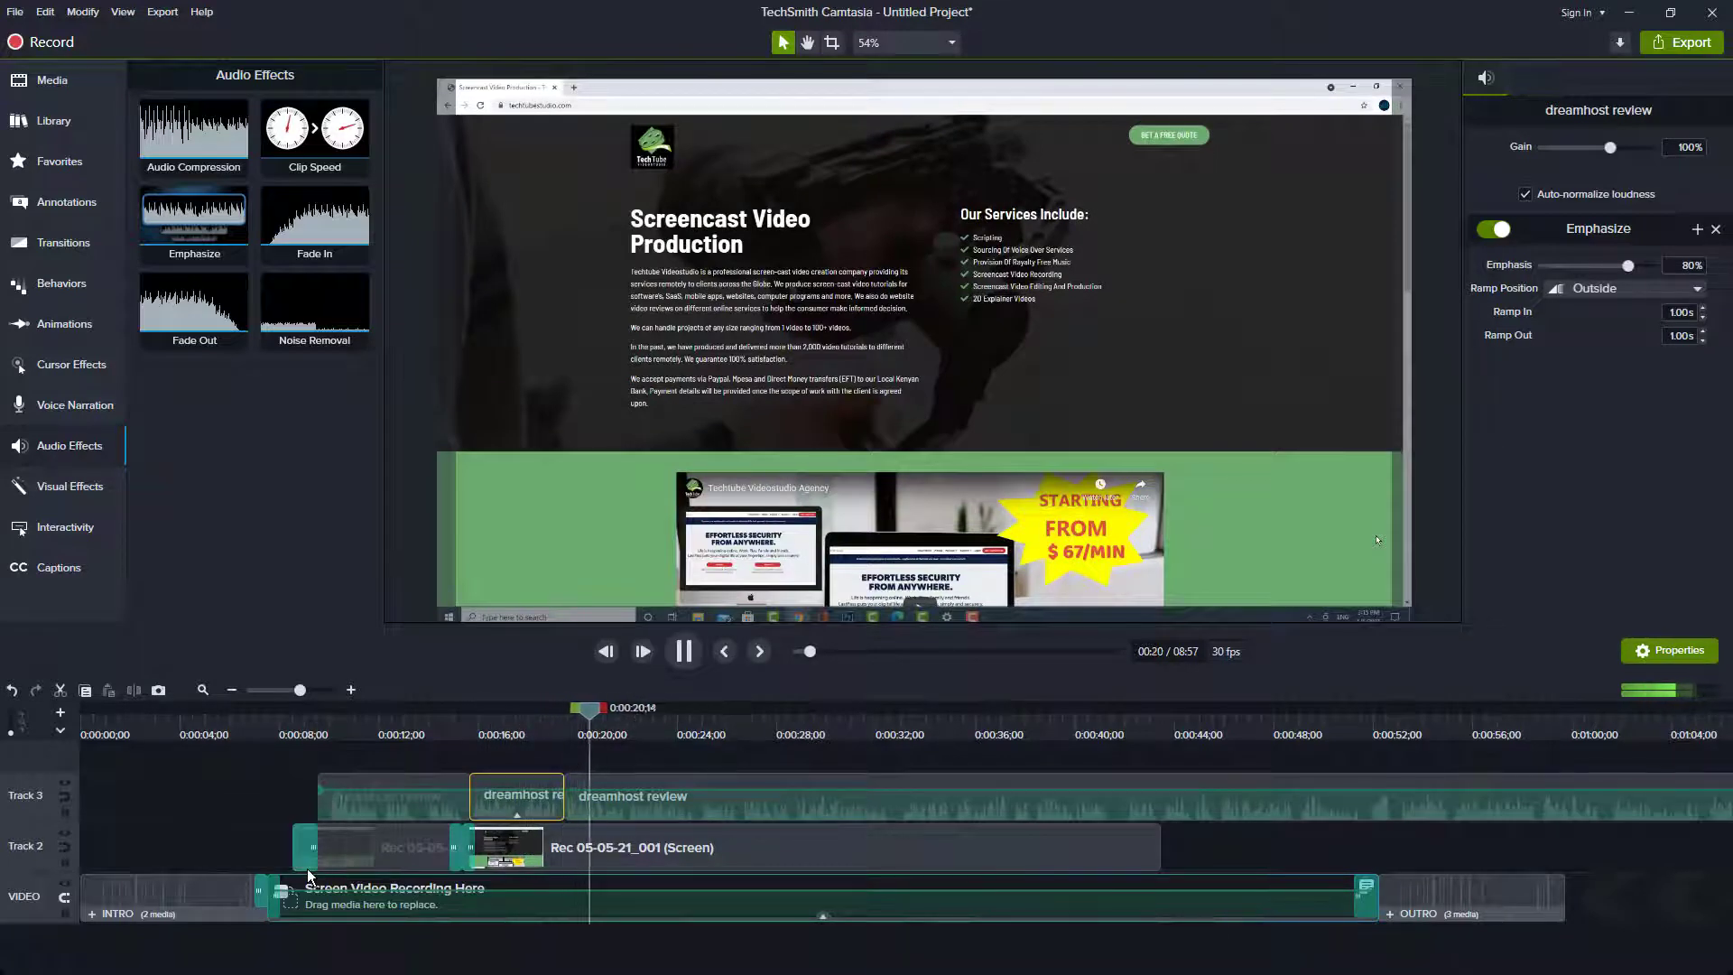
pyautogui.press('space')
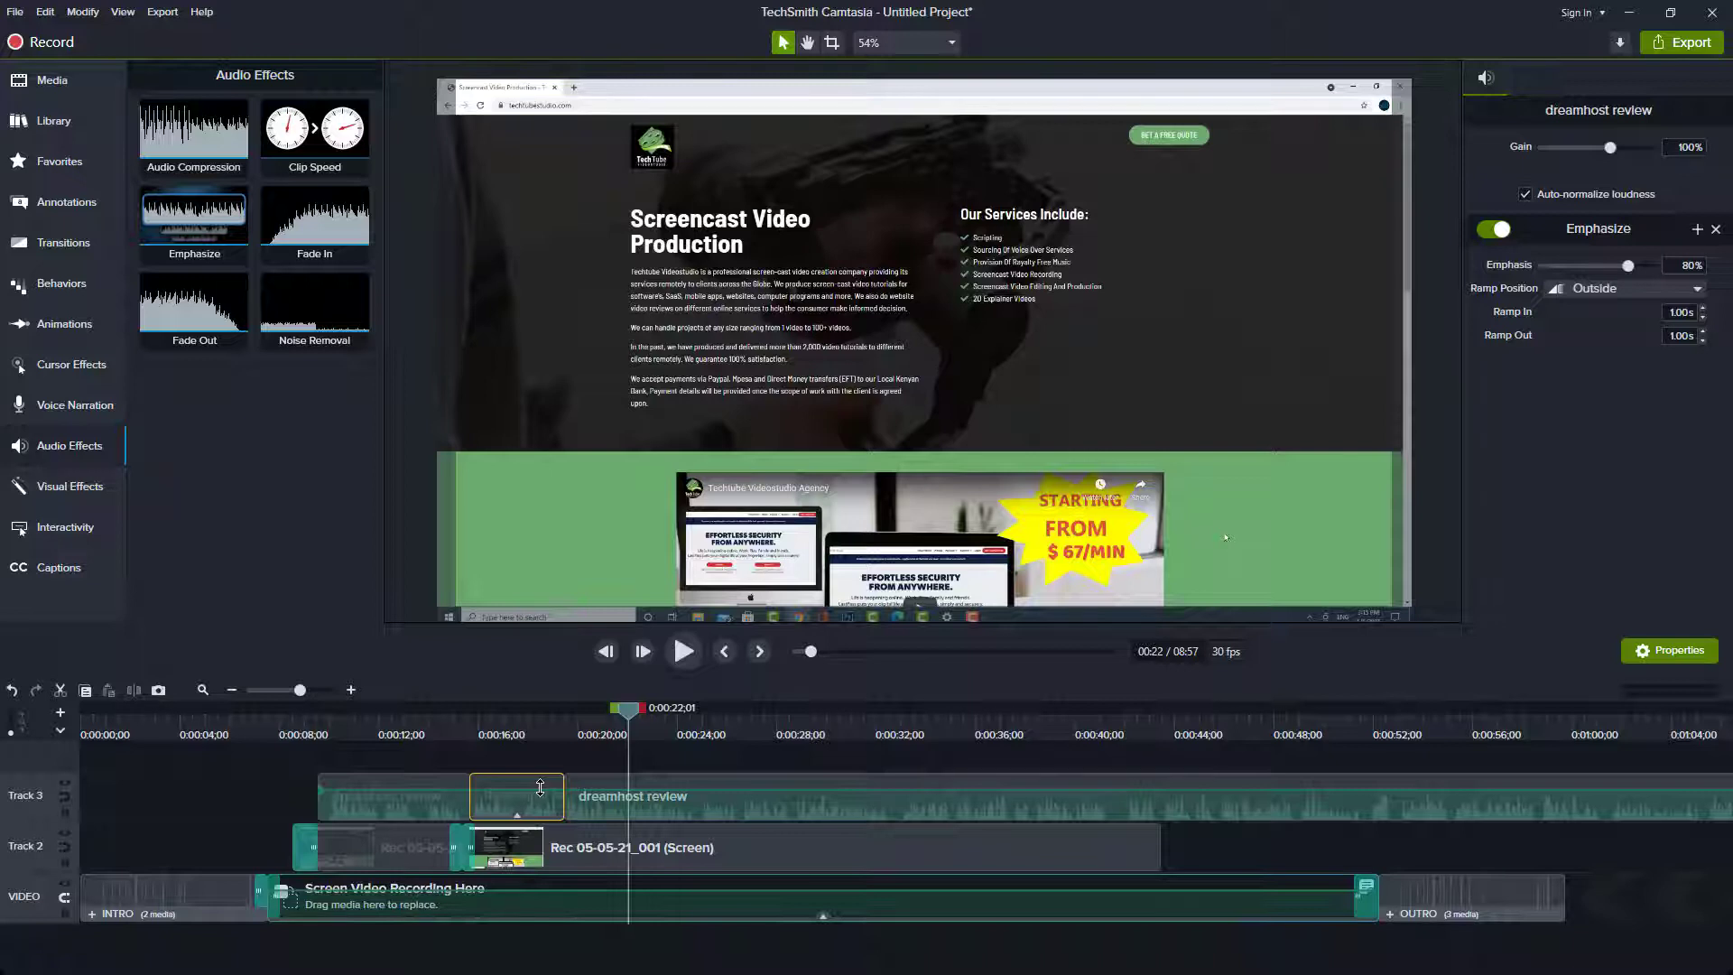
pyautogui.press('space')
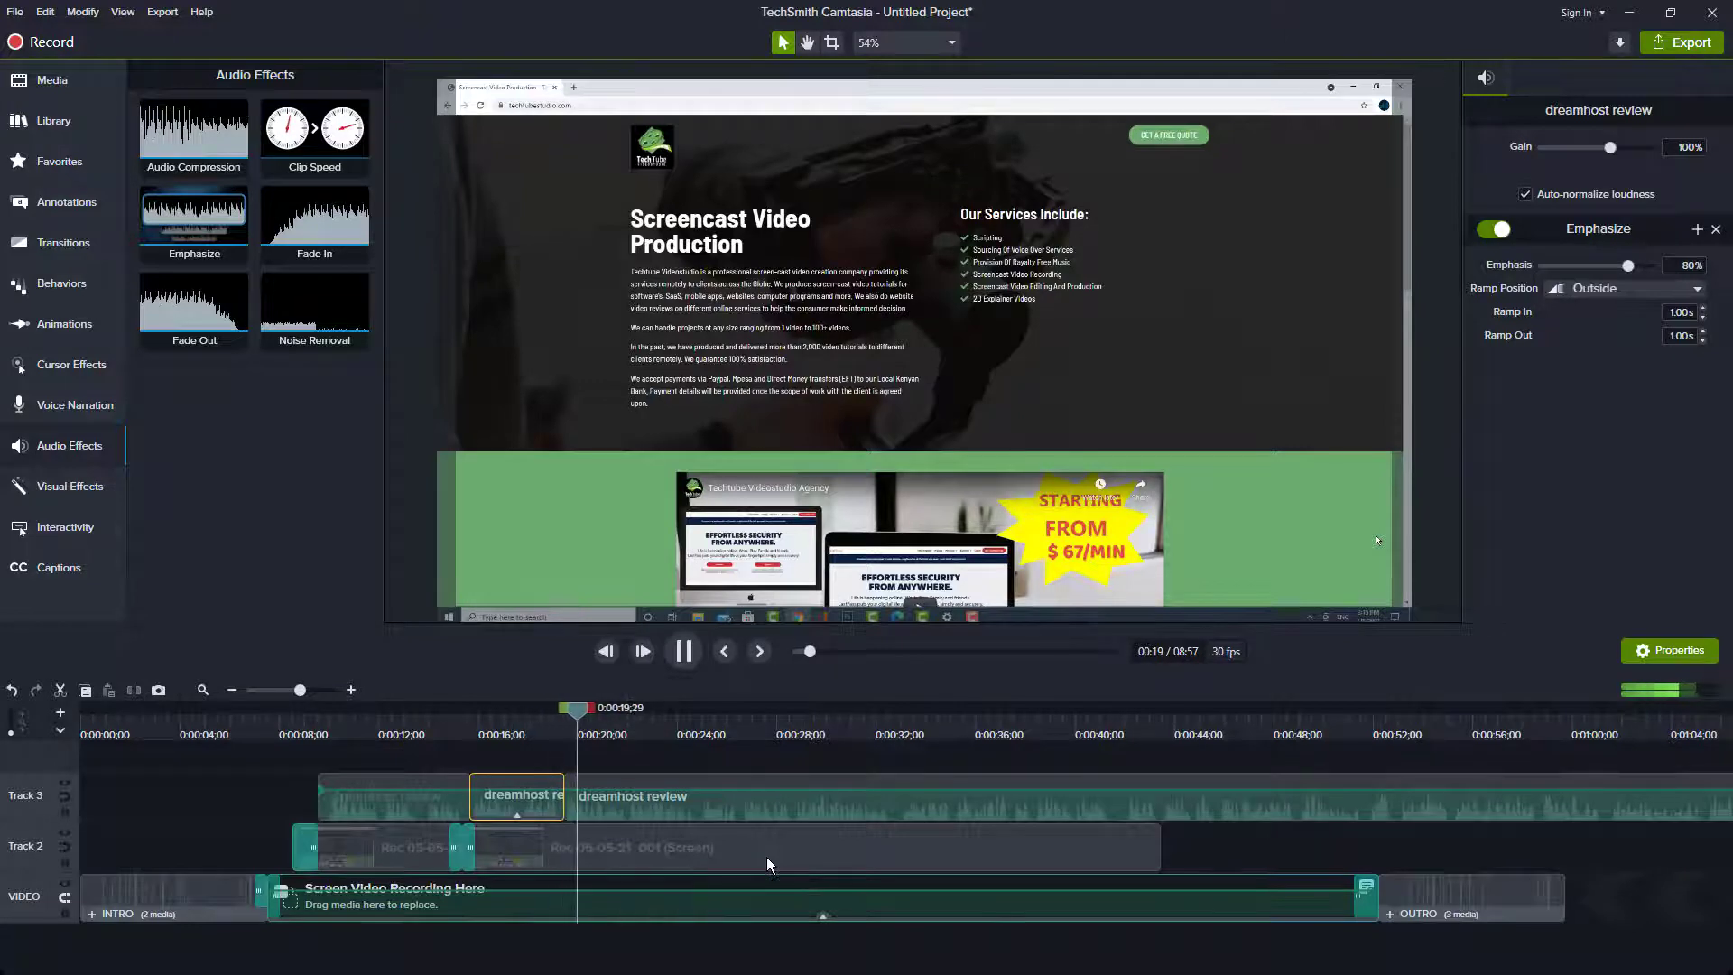
pyautogui.press('space')
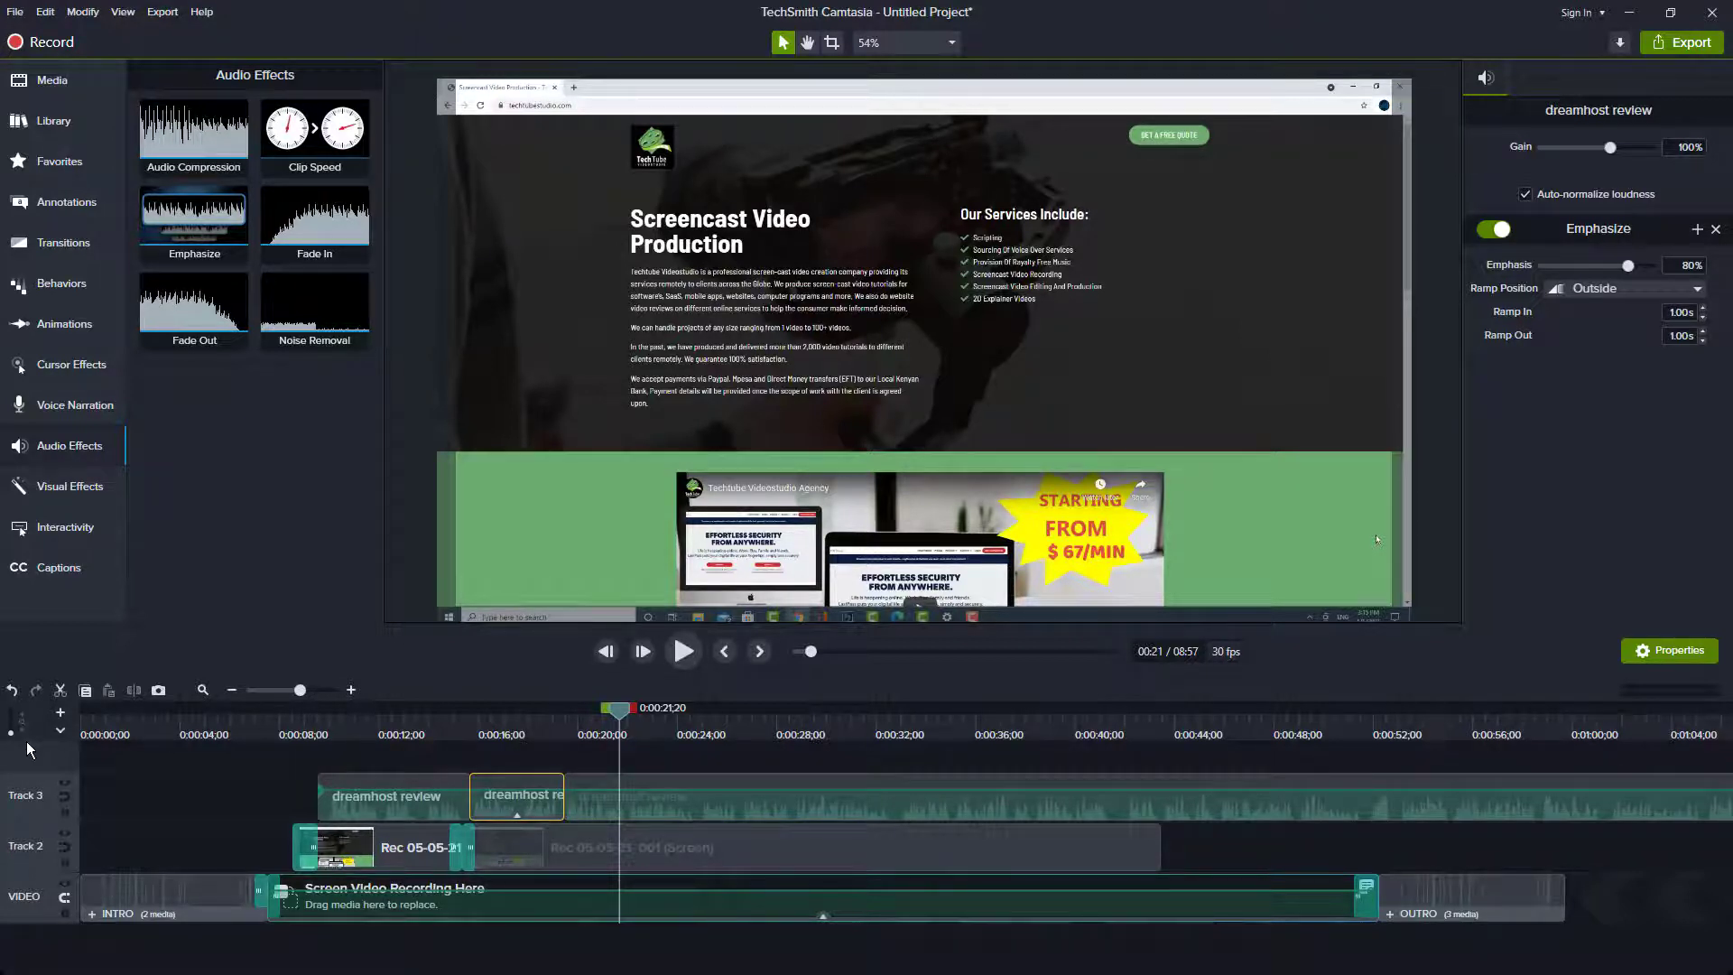
pyautogui.click(451, 728)
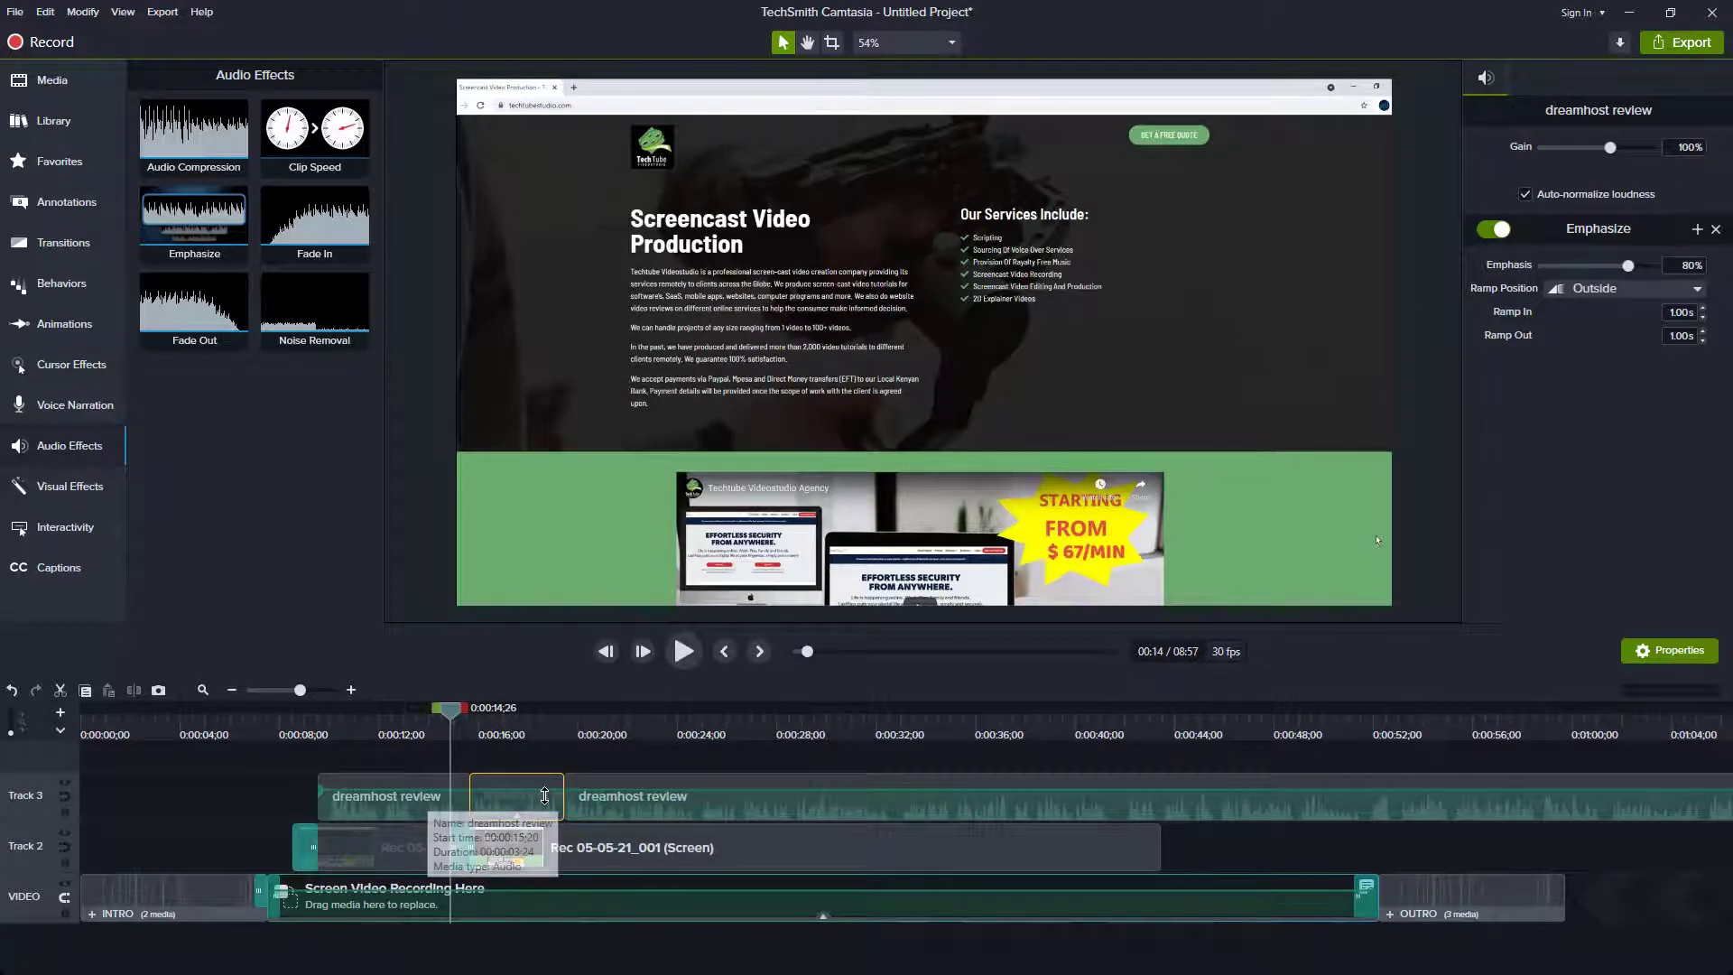
pyautogui.click(537, 758)
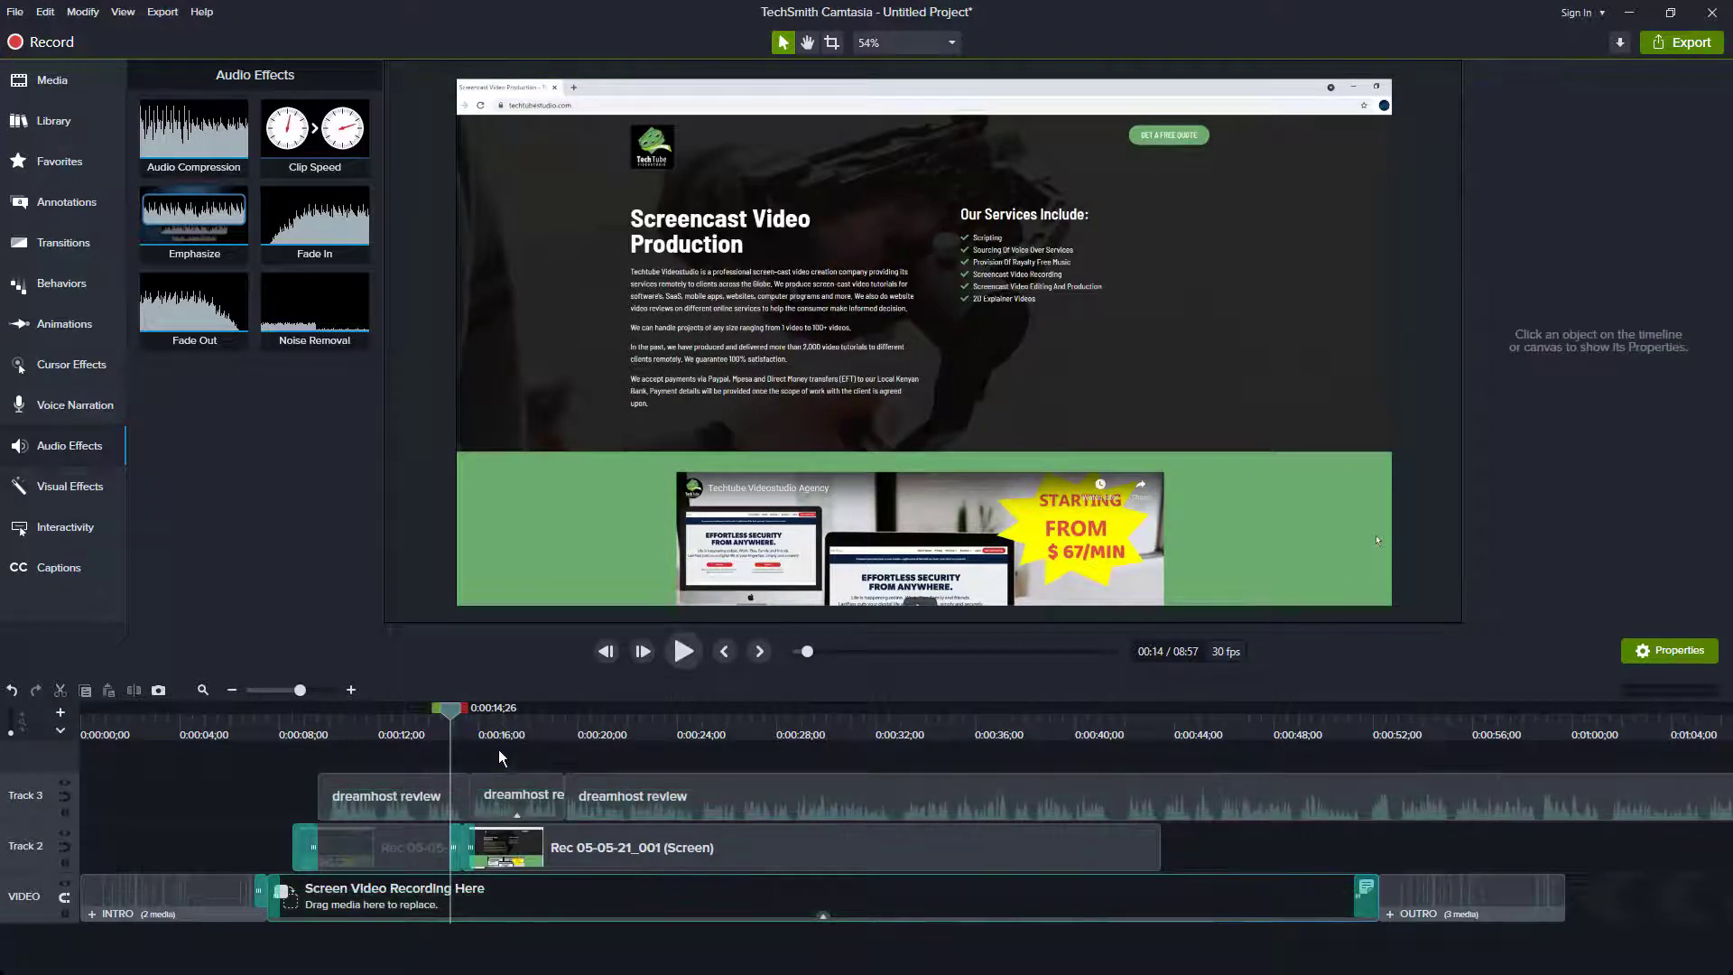
# - Check the Visual Effects against those in Camtasia 2020, and apply Device Frame to the first recording section on Track 2 in Camtasia 2021
pyautogui.click(55, 485)
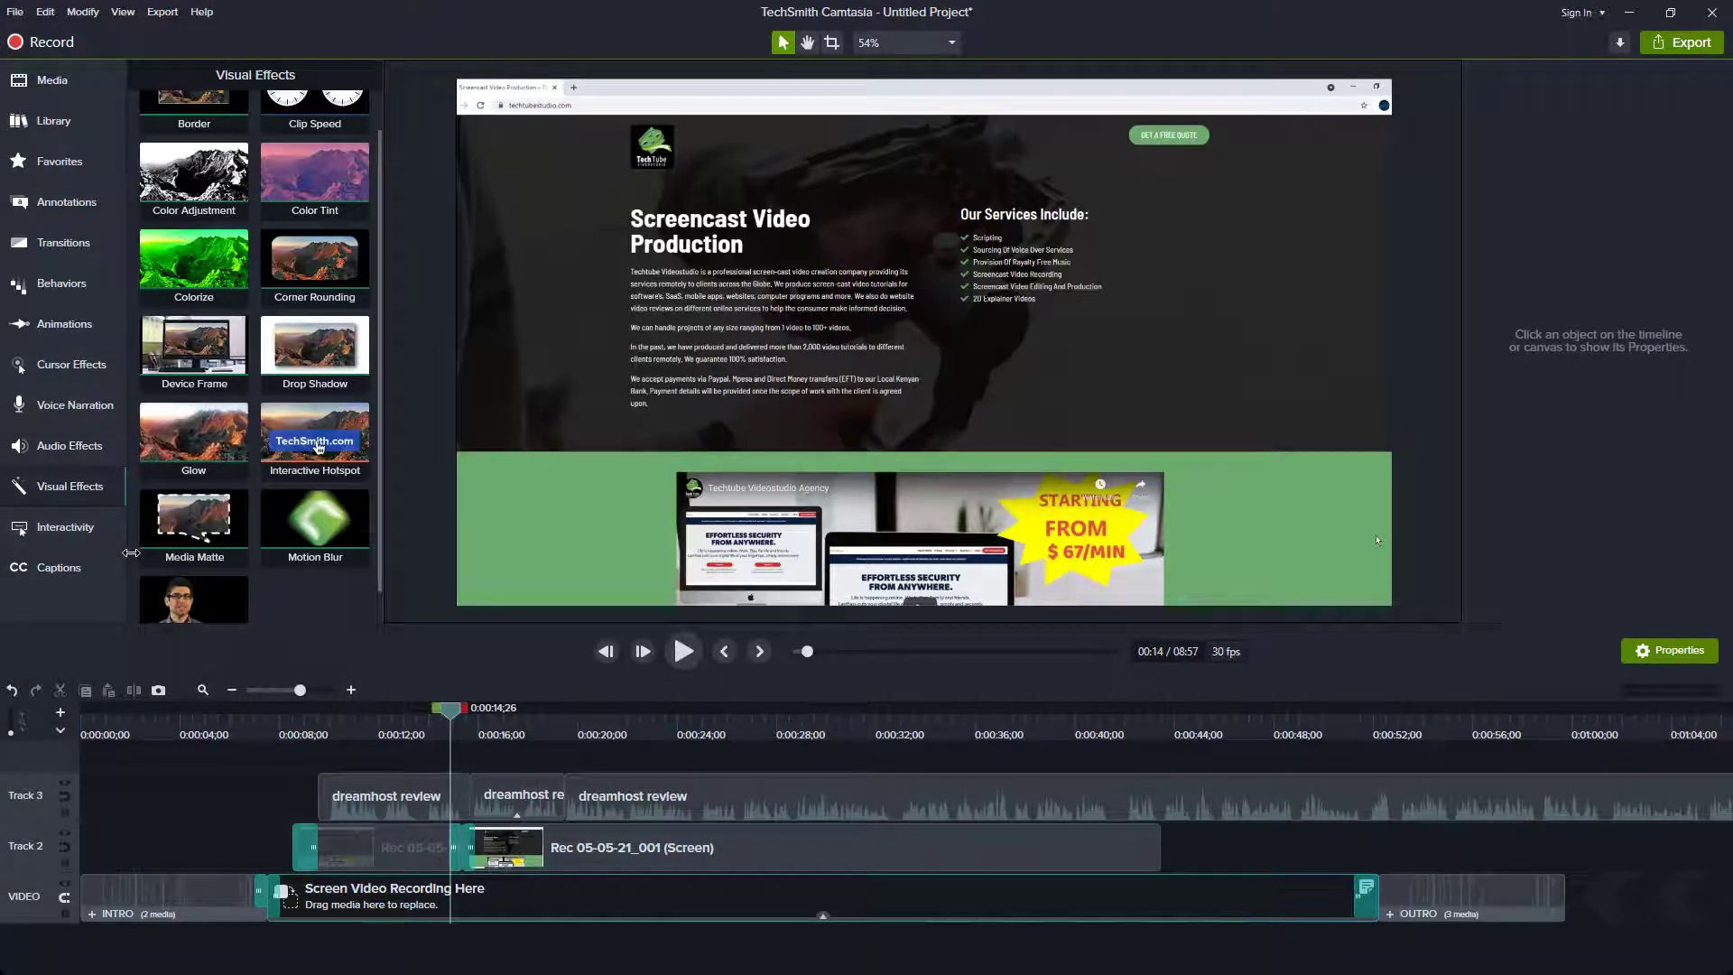
pyautogui.moveTo(298, 758); pyautogui.dragTo(840, 798)
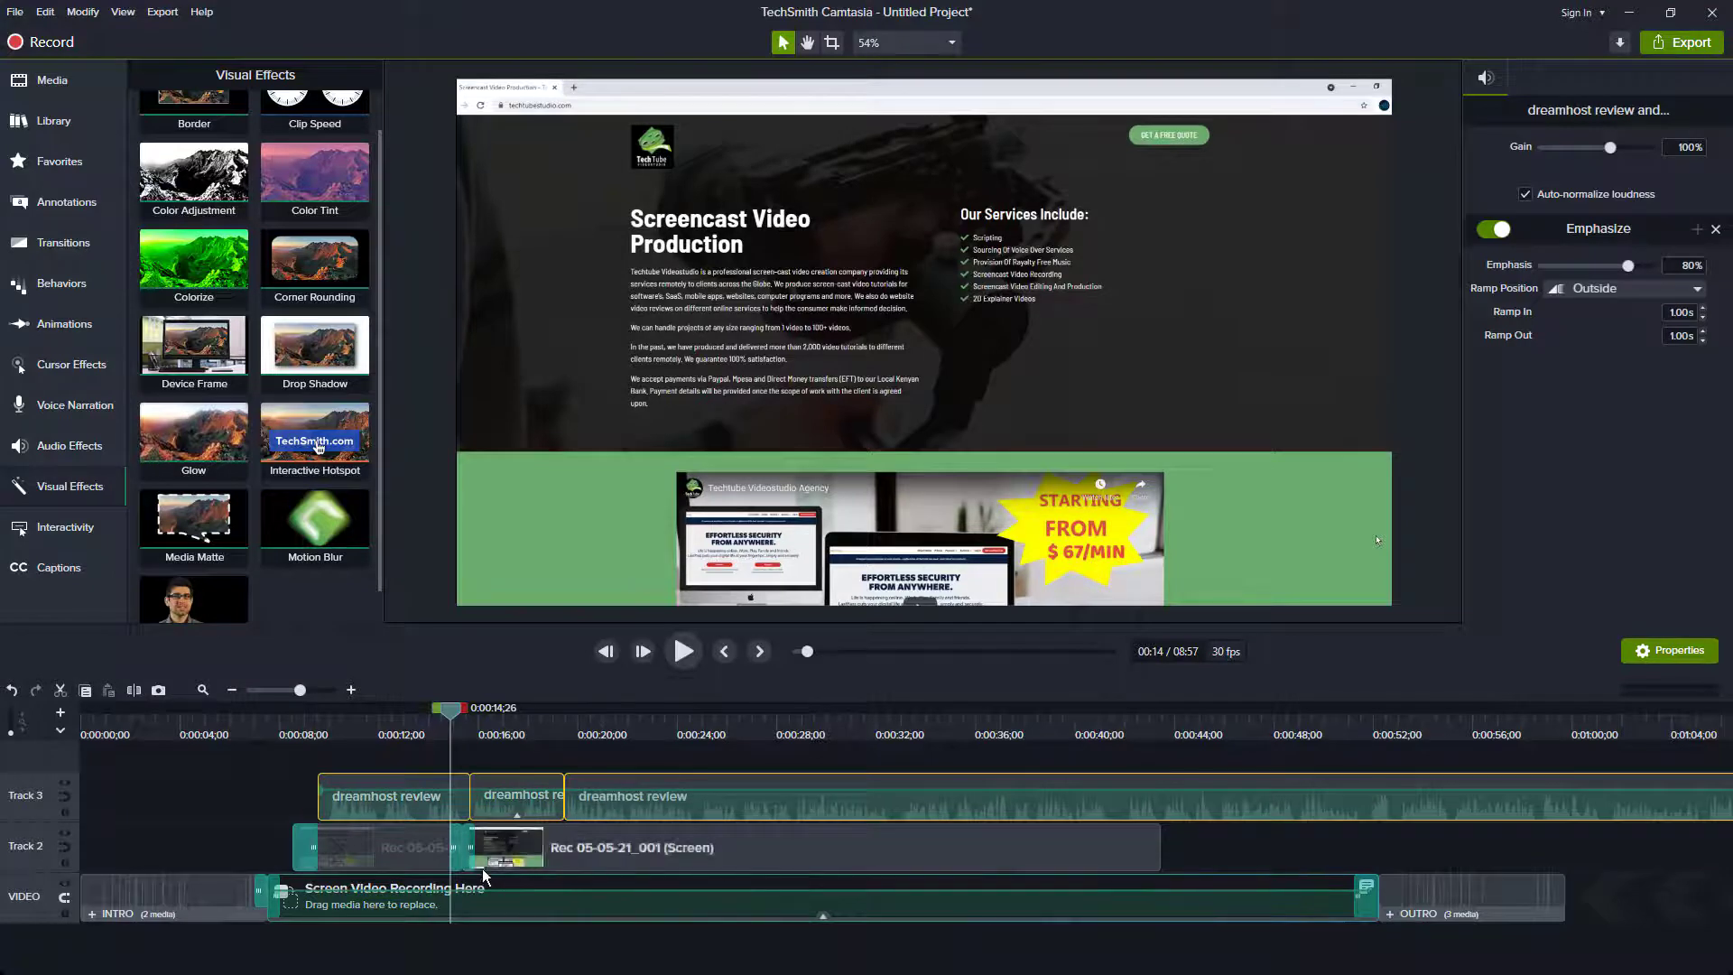
pyautogui.click(393, 857)
pyautogui.click(344, 735)
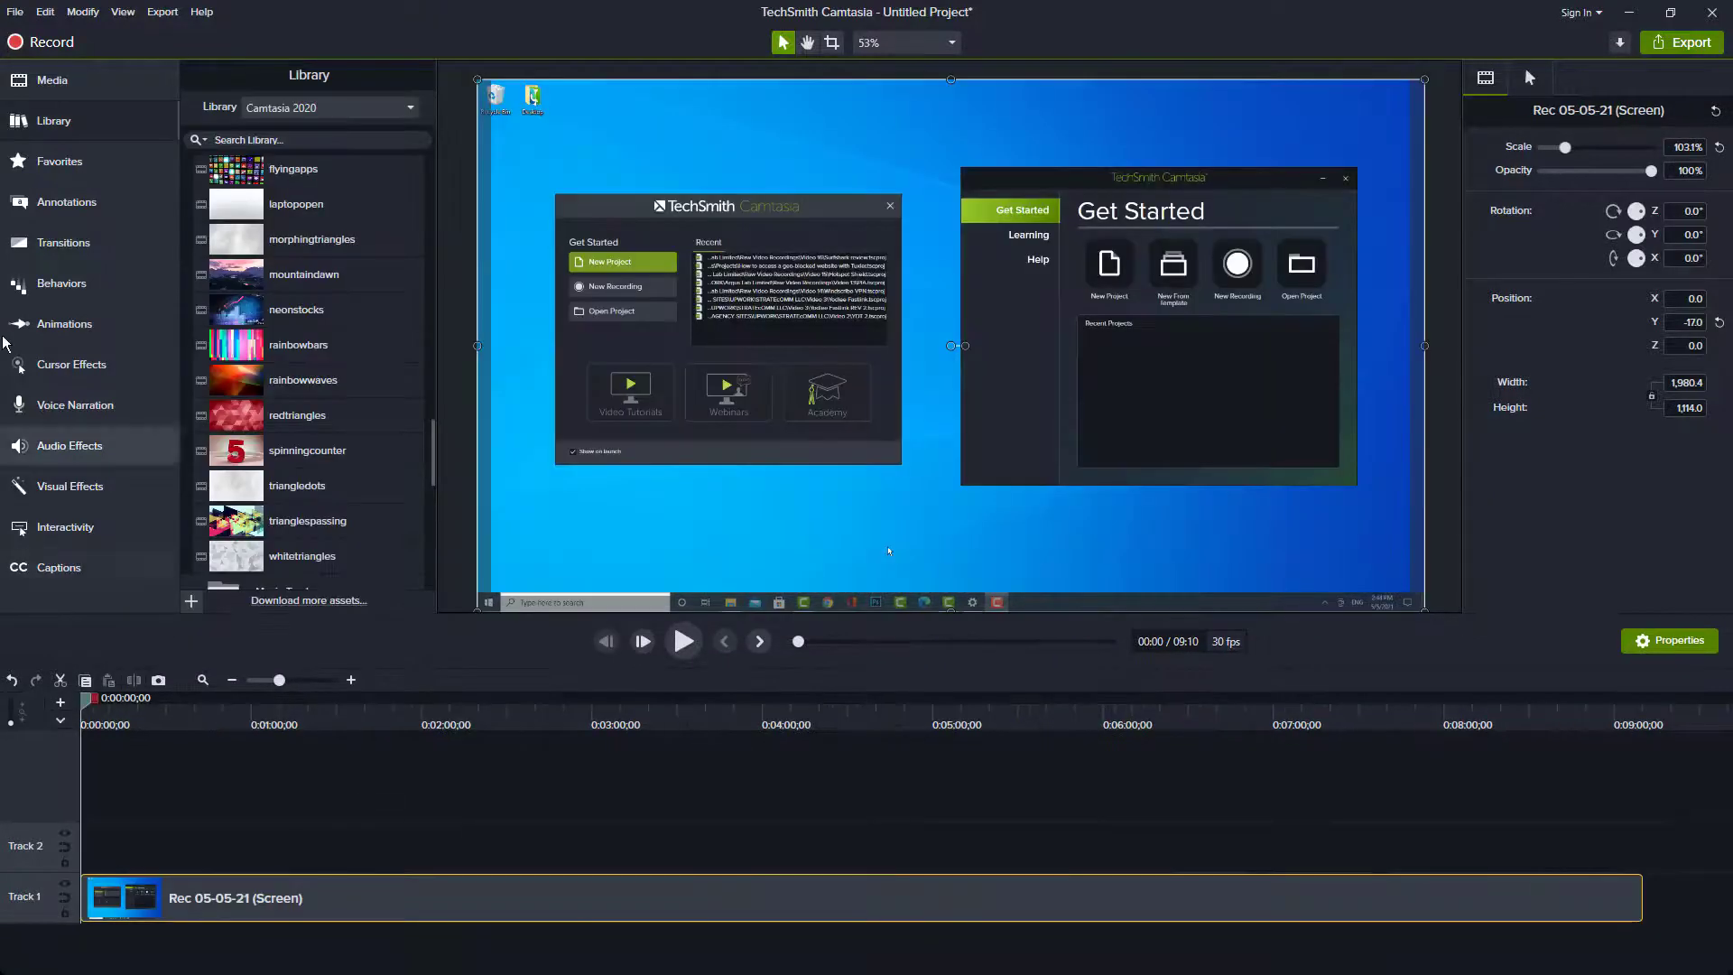
pyautogui.click(57, 485)
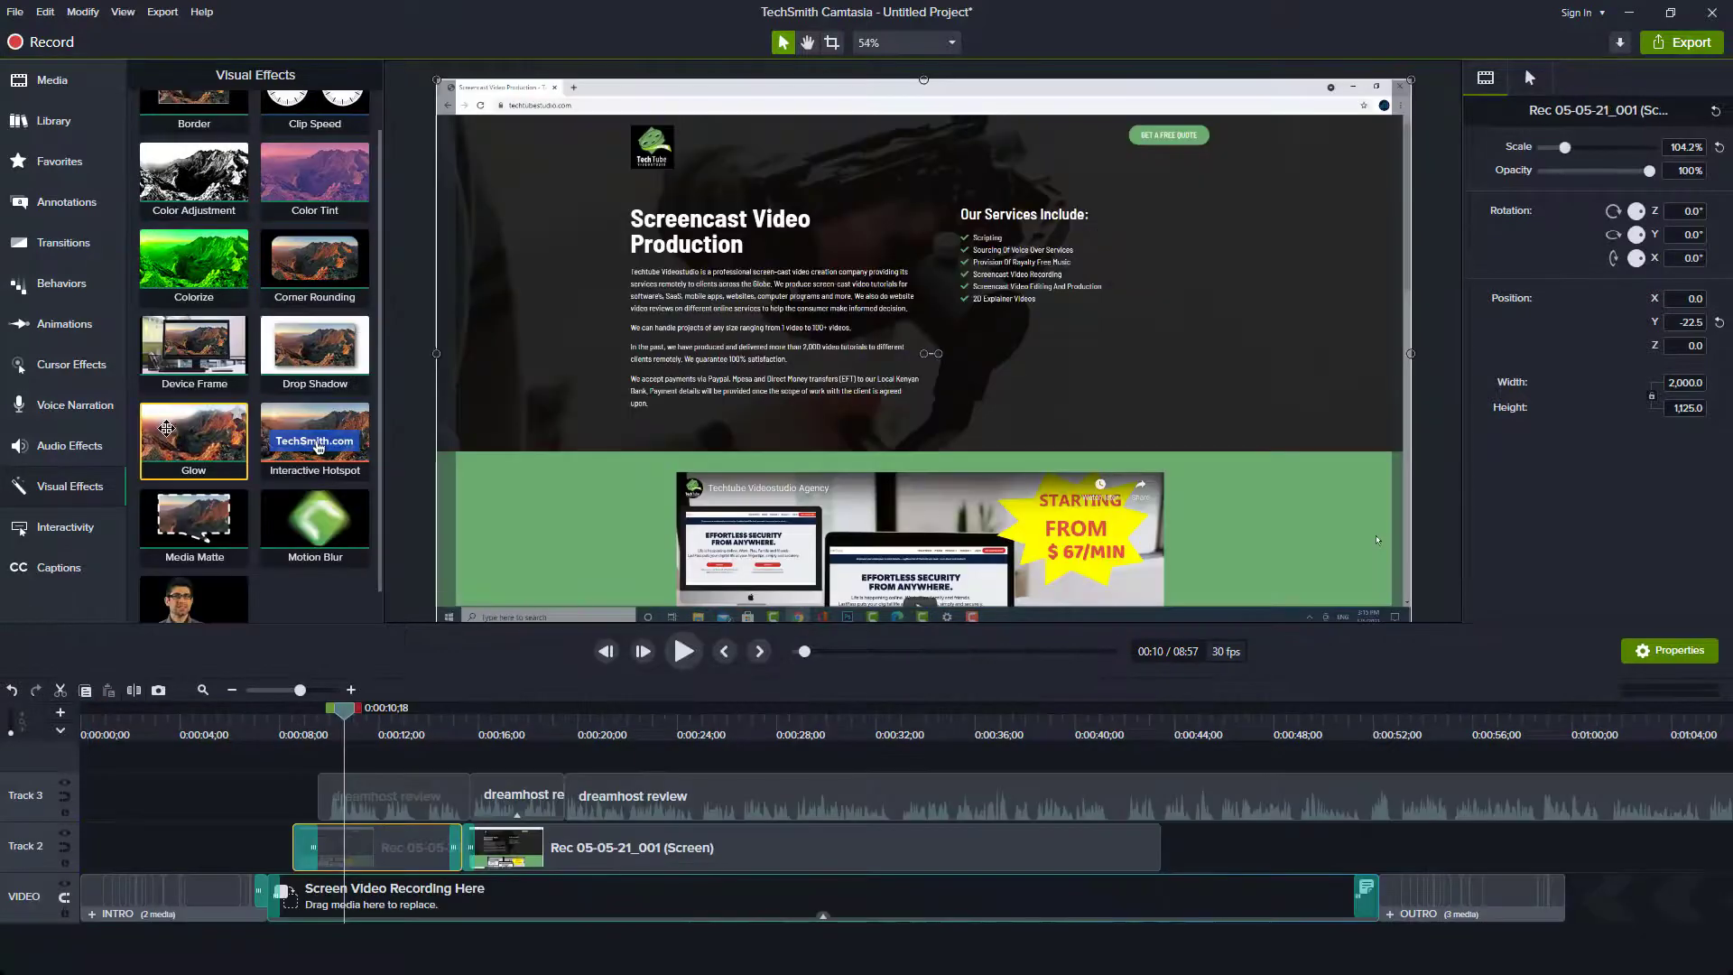
pyautogui.moveTo(188, 375); pyautogui.dragTo(375, 835)
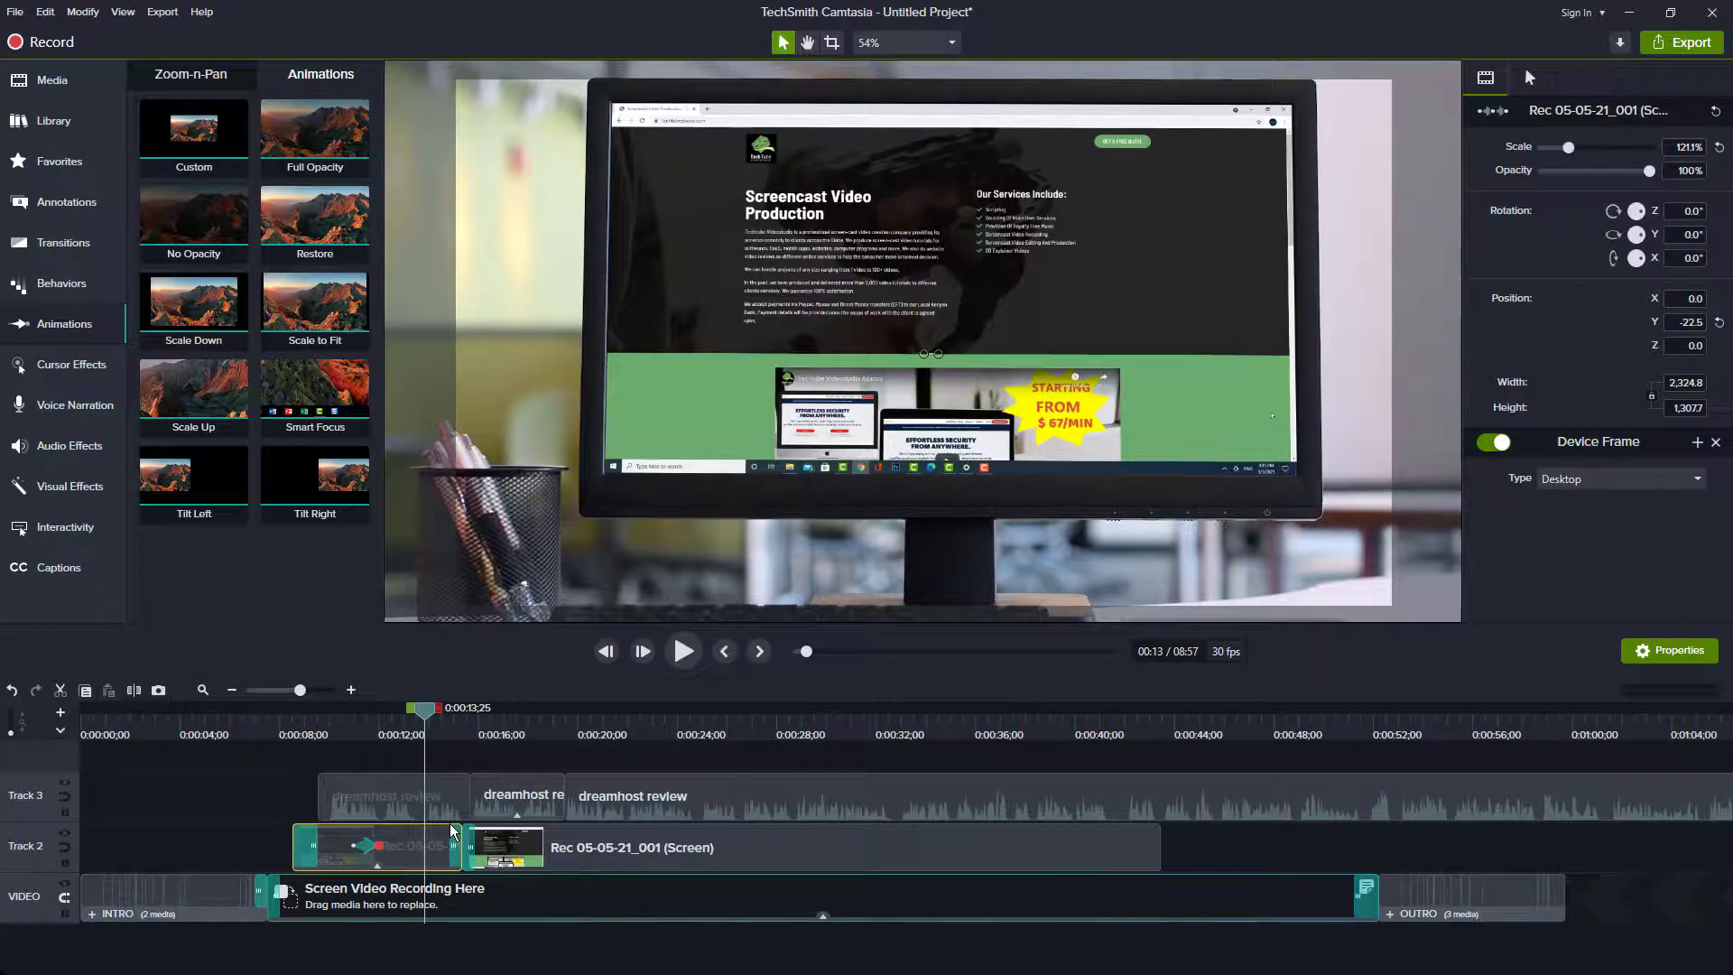
# - Examine the remaining Visual Effects, Interactivity, Captions and Animations options
pyautogui.click(61, 488)
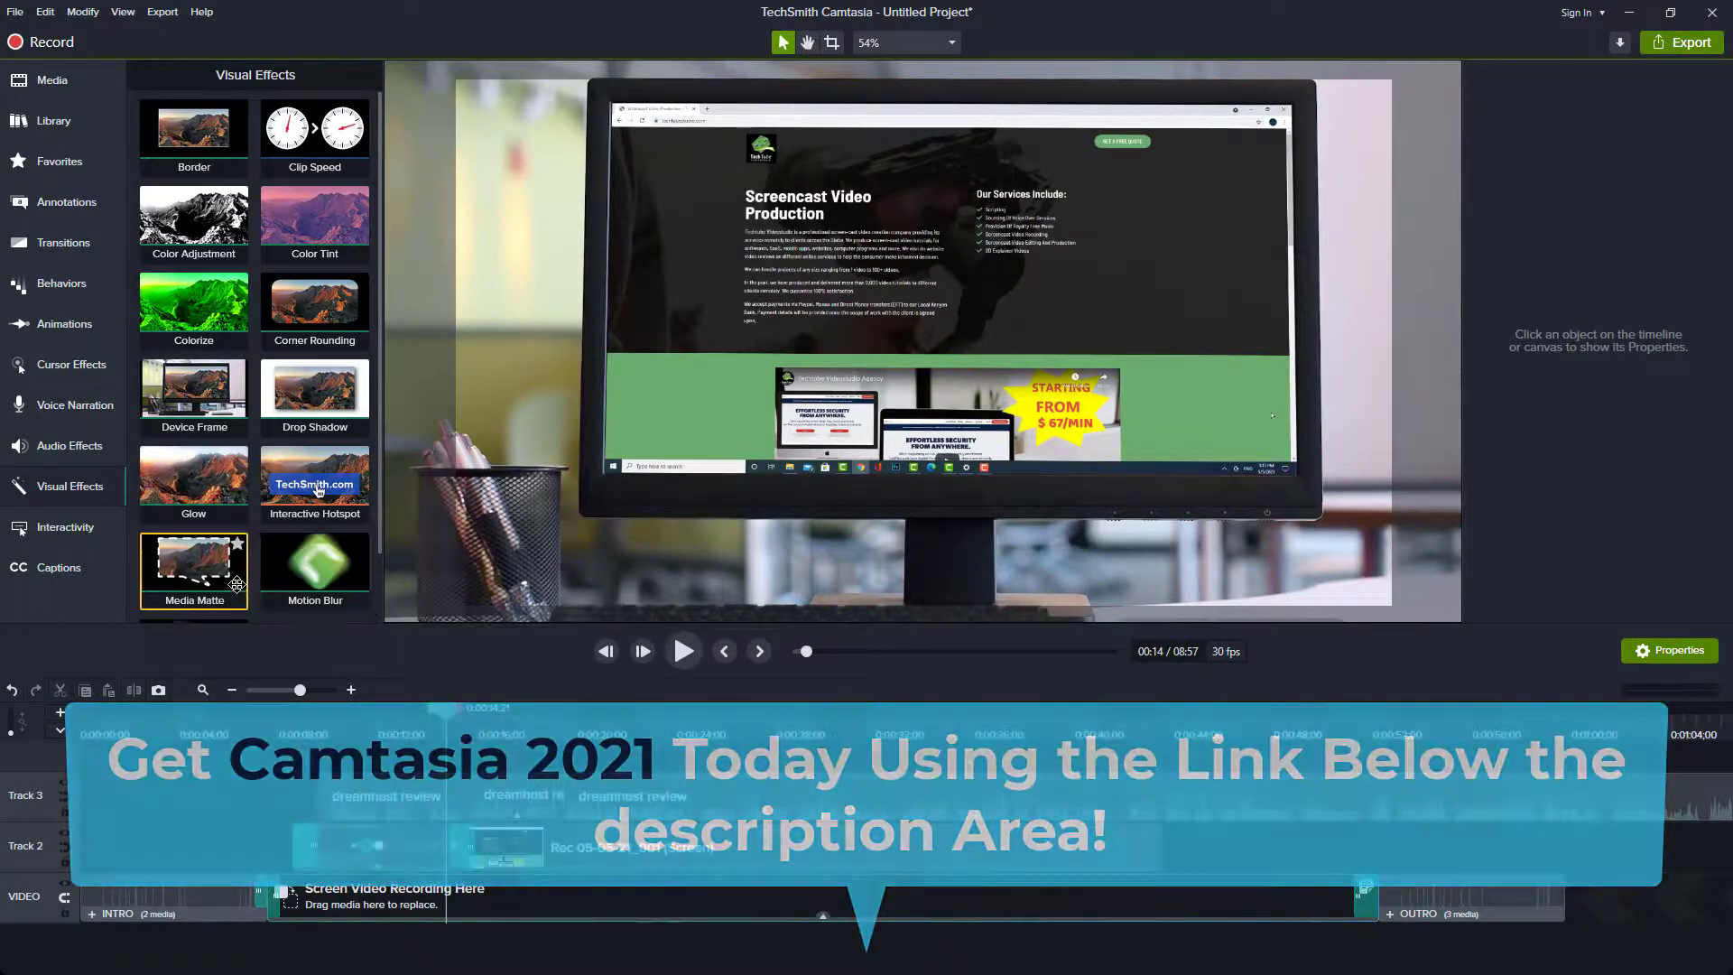
pyautogui.scroll(-1, 216, 578)
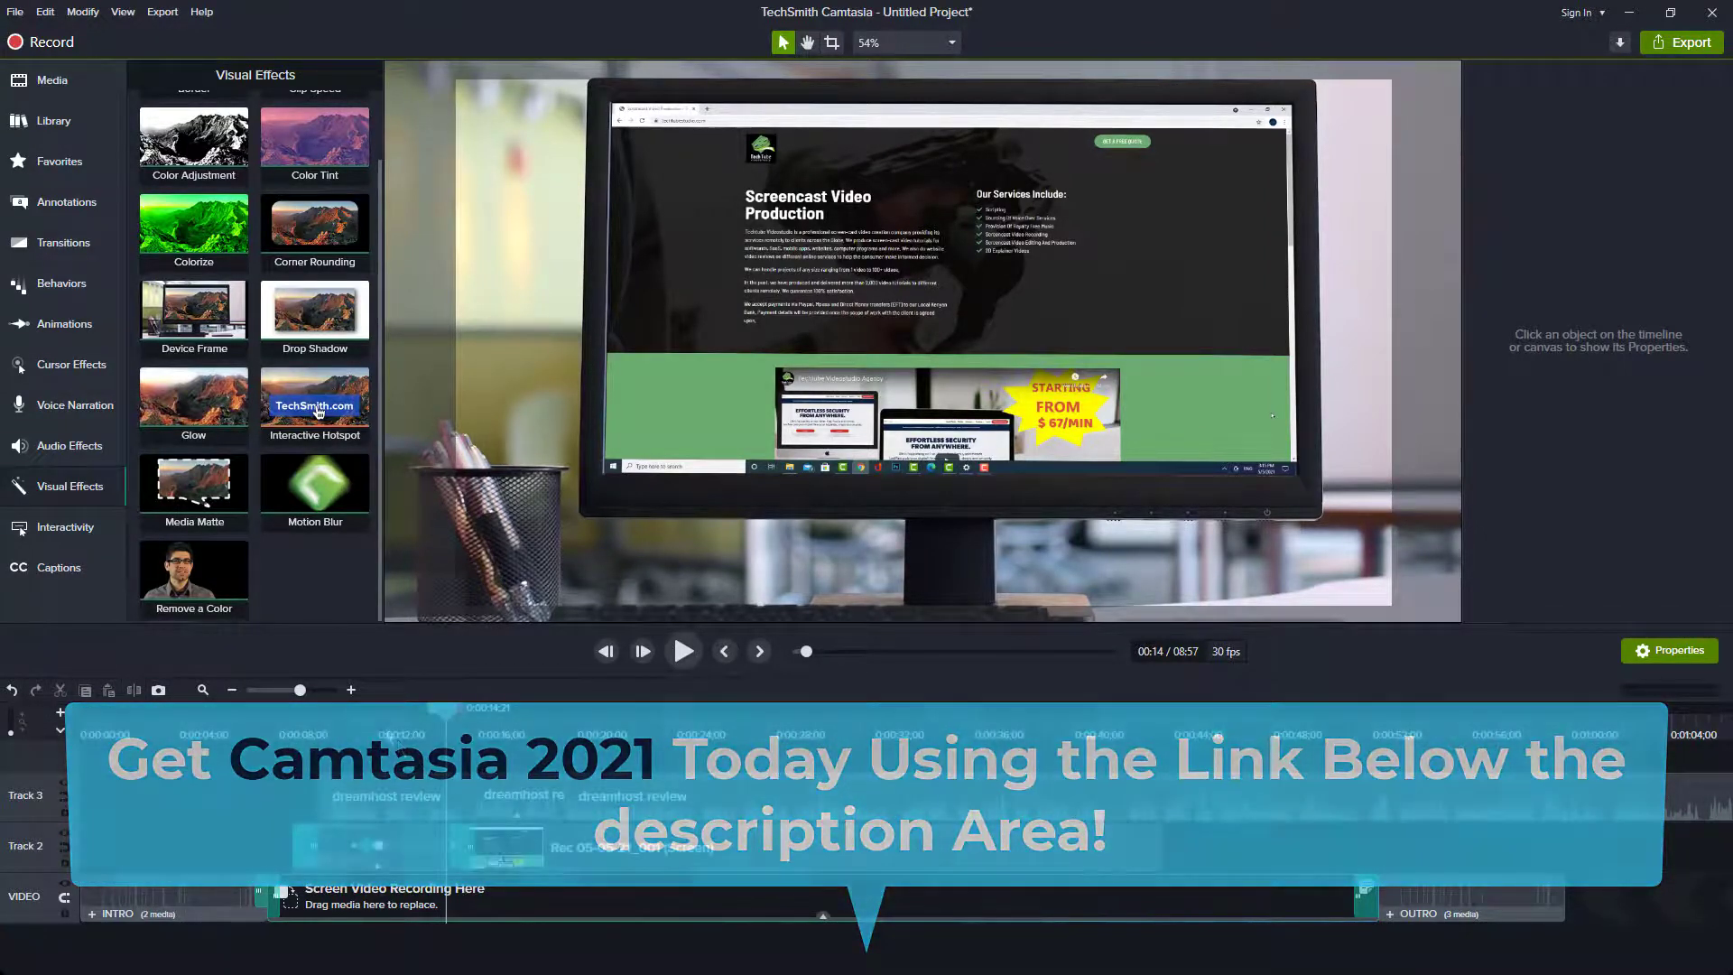
pyautogui.click(47, 534)
pyautogui.click(58, 565)
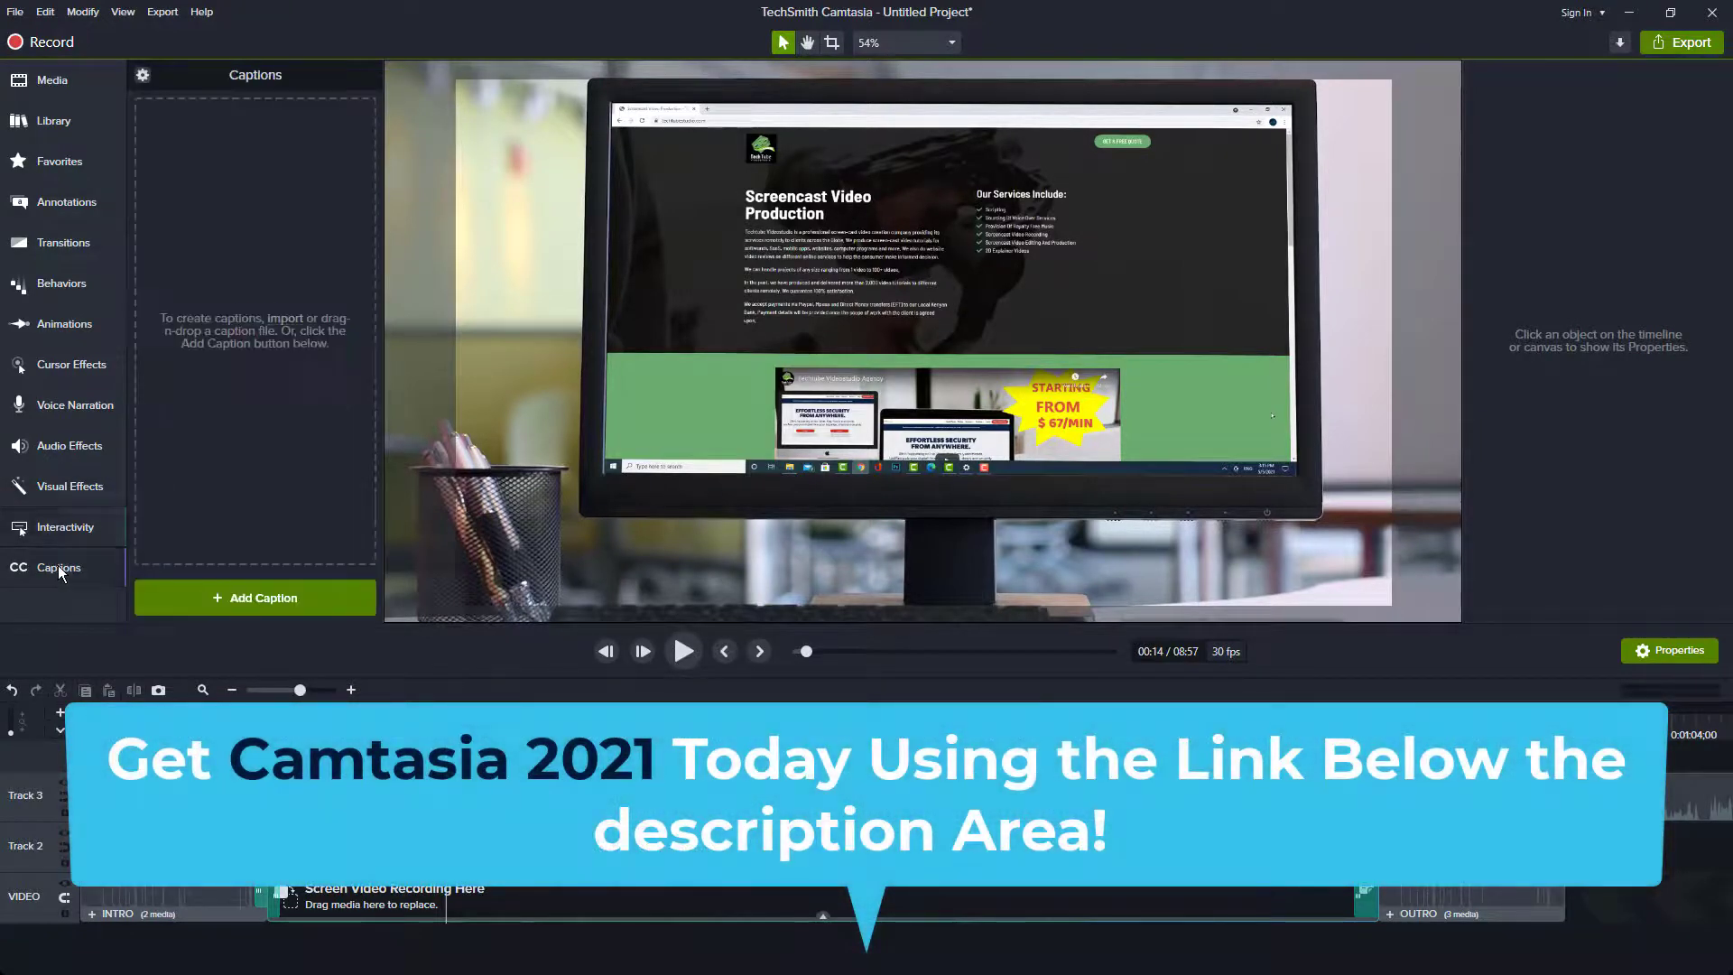
pyautogui.click(59, 323)
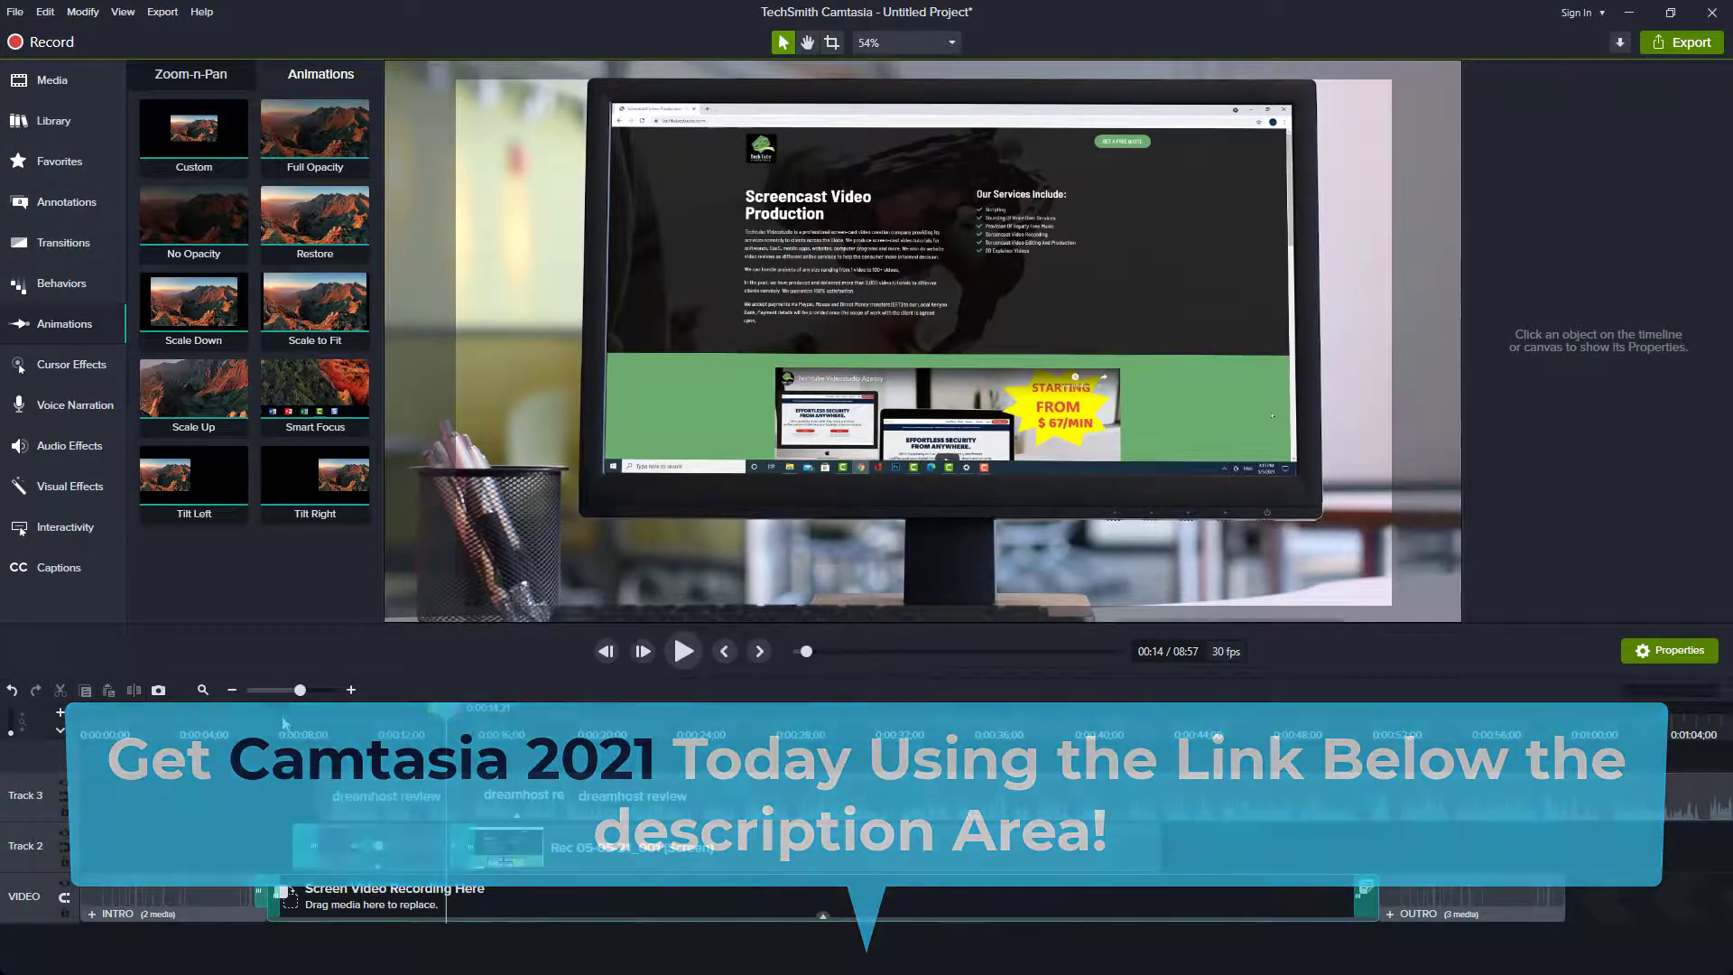
pyautogui.click(404, 736)
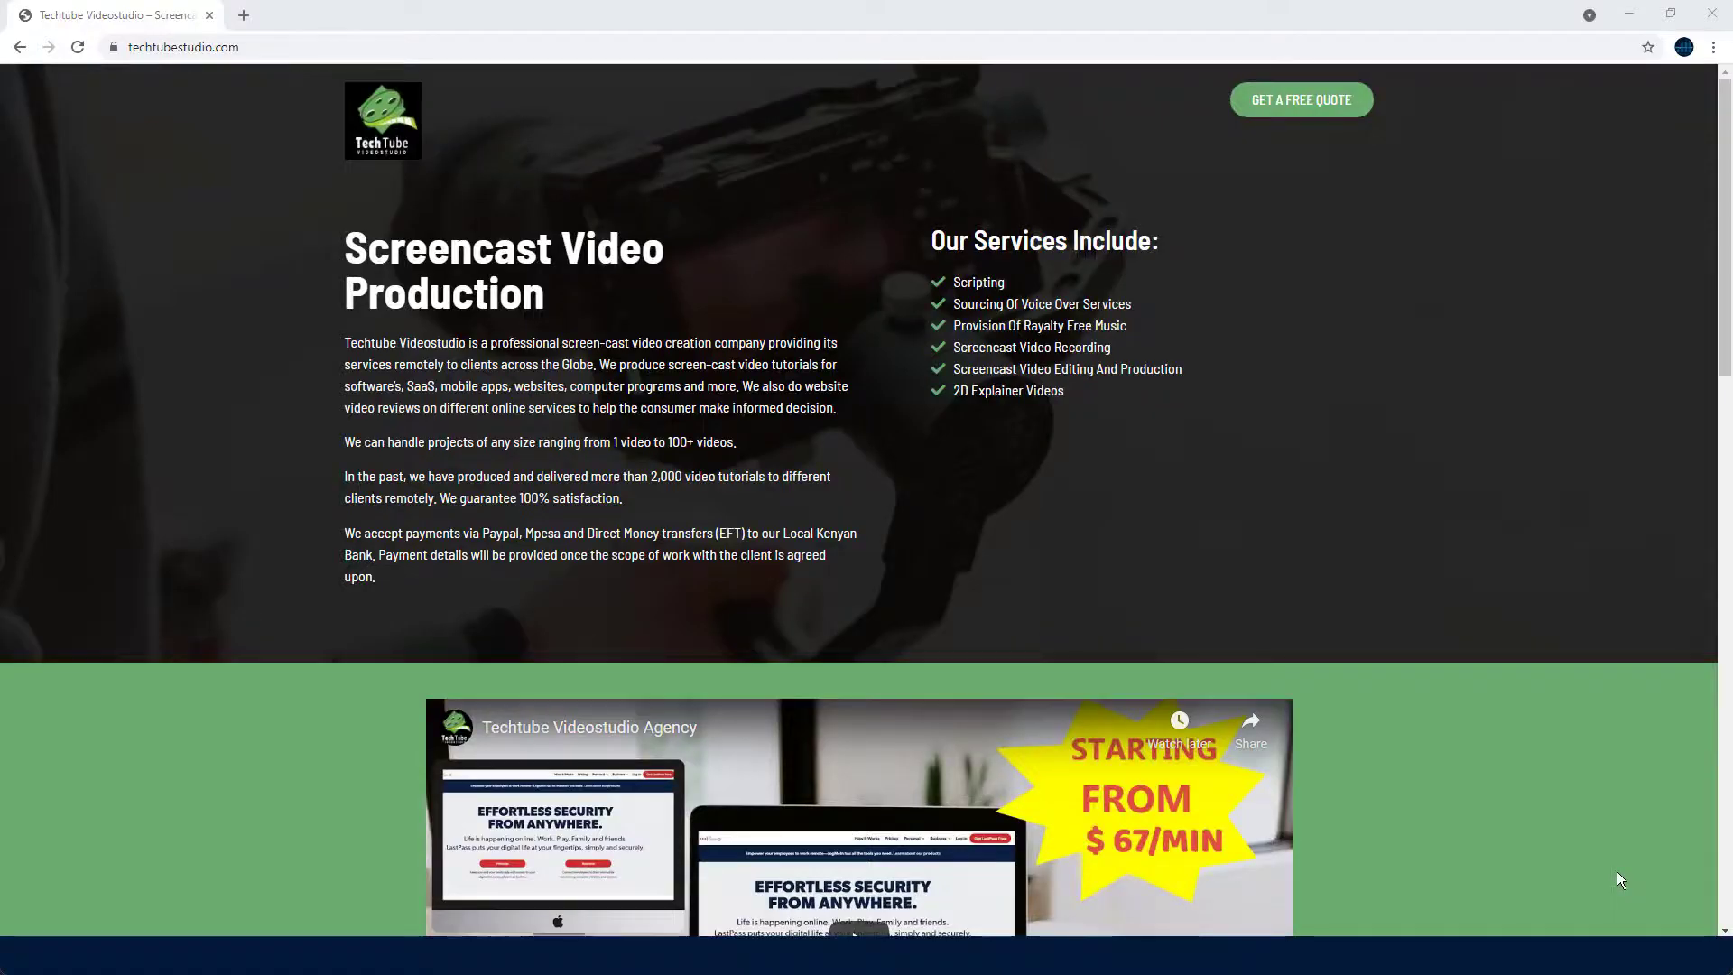
# - Look through the techtubestudio.com page in the browser, from the recent work section down to the free quote form
pyautogui.scroll(-5, 867, 542)
pyautogui.scroll(-6, 852, 555)
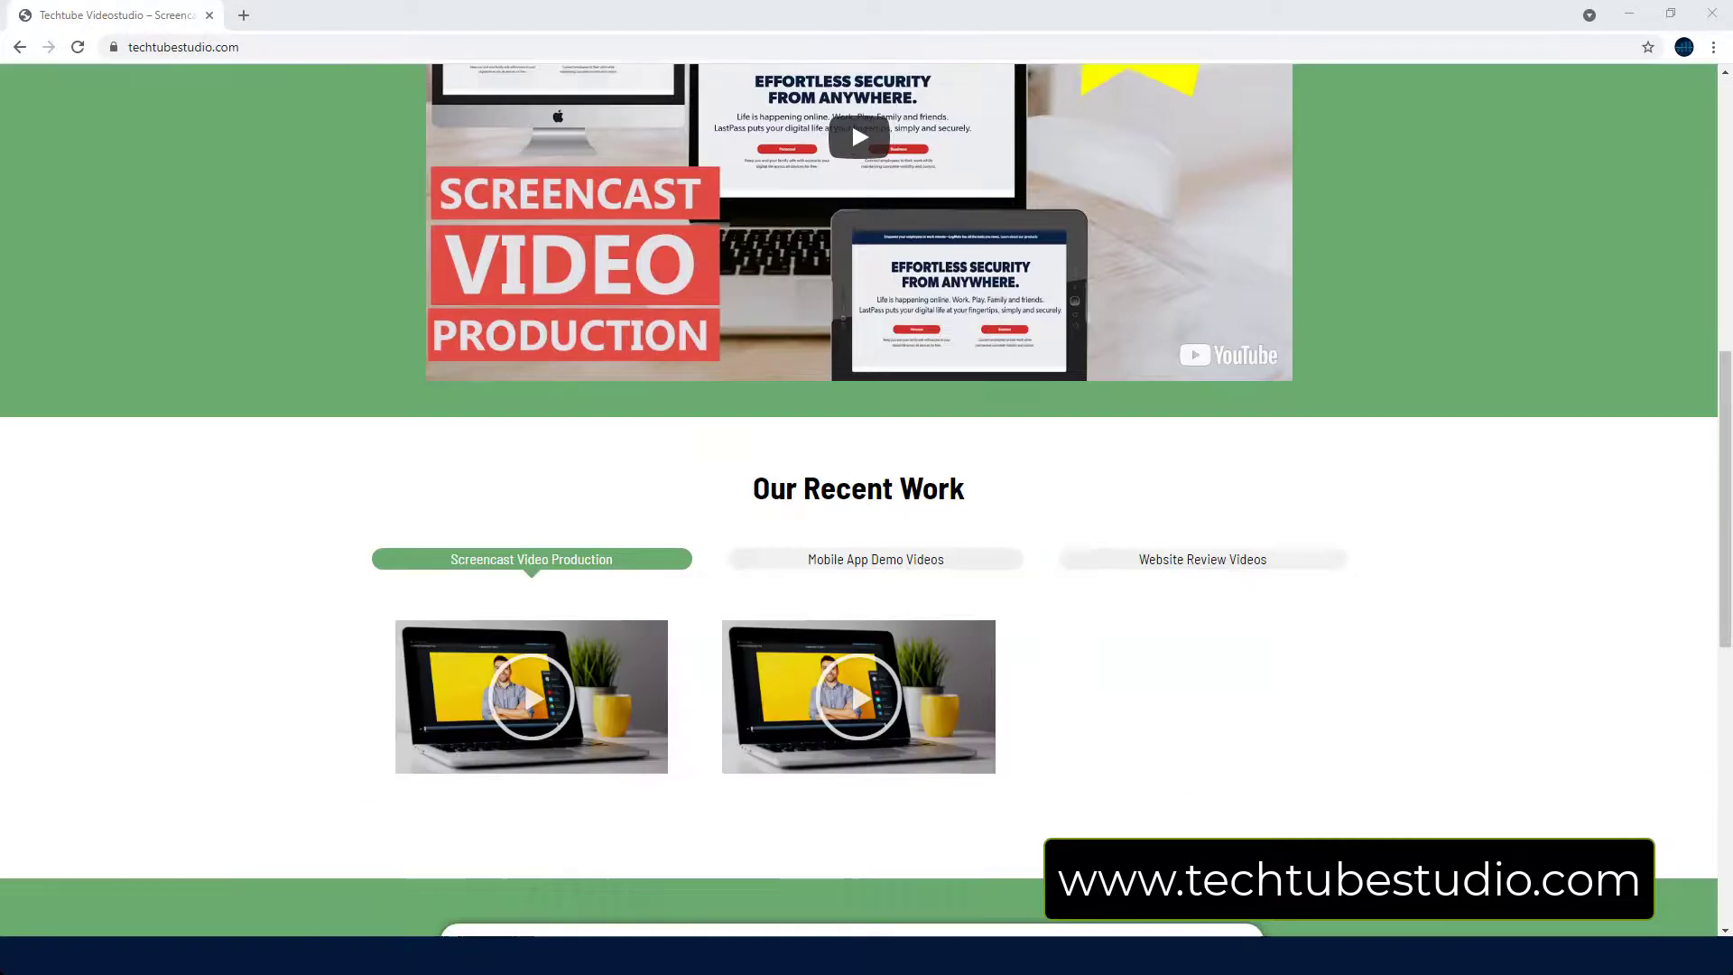
pyautogui.scroll(-5, 852, 542)
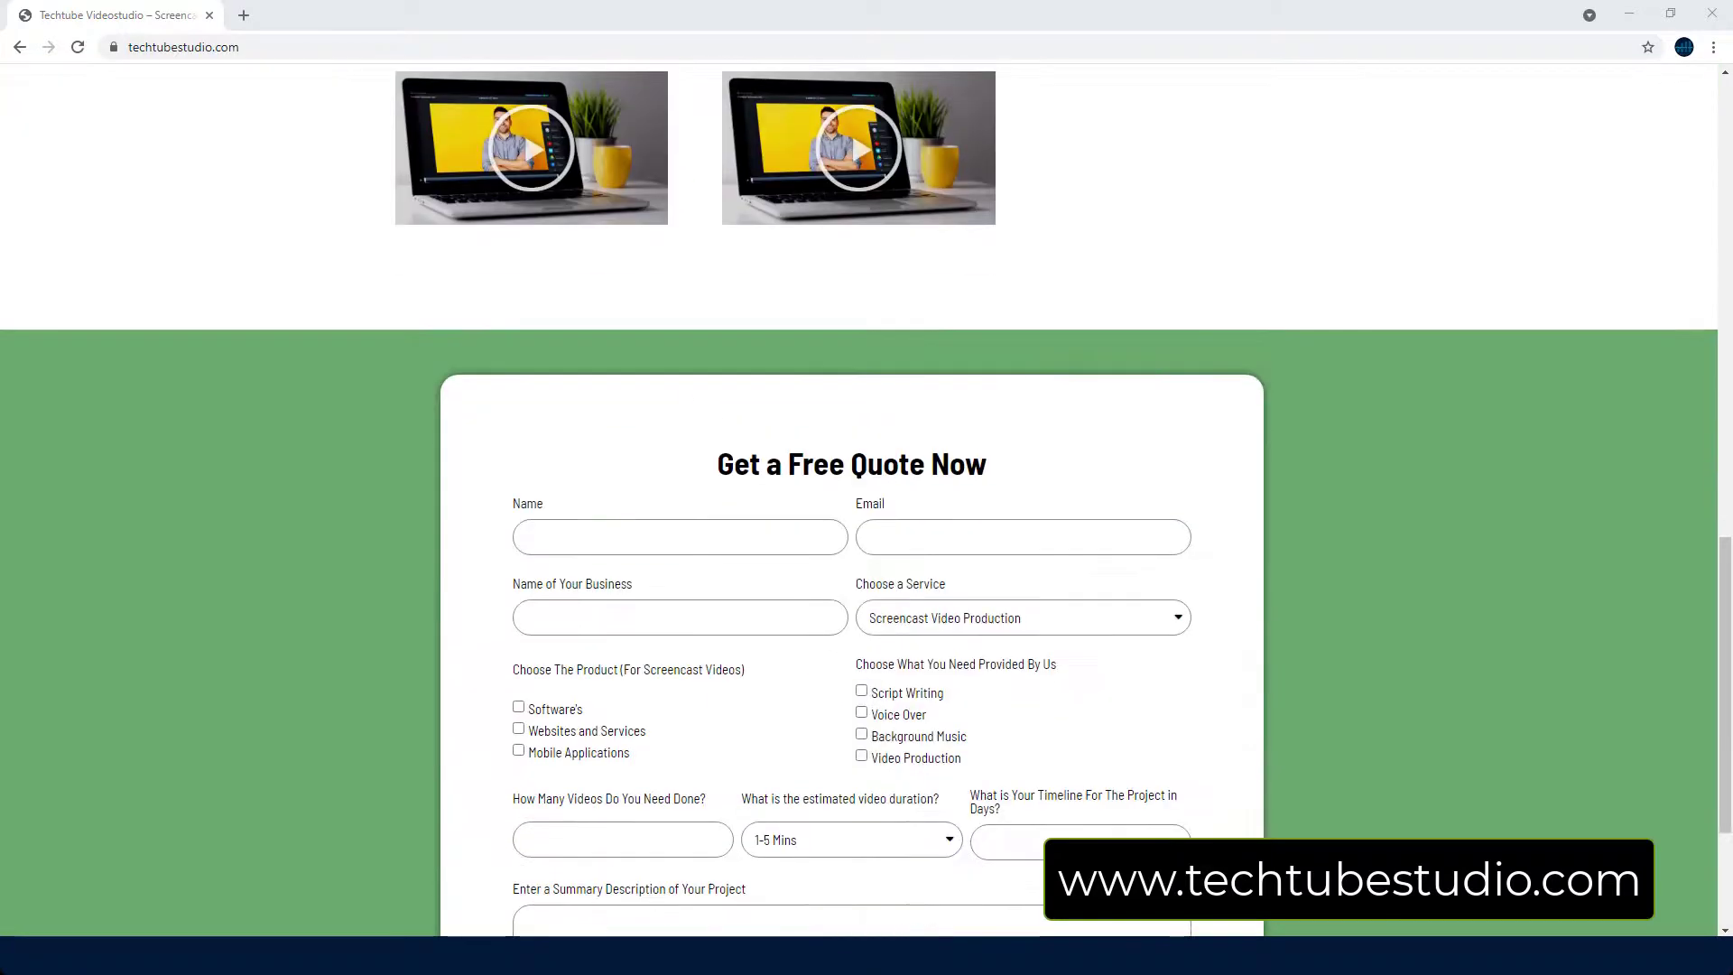
pyautogui.scroll(-3, 852, 542)
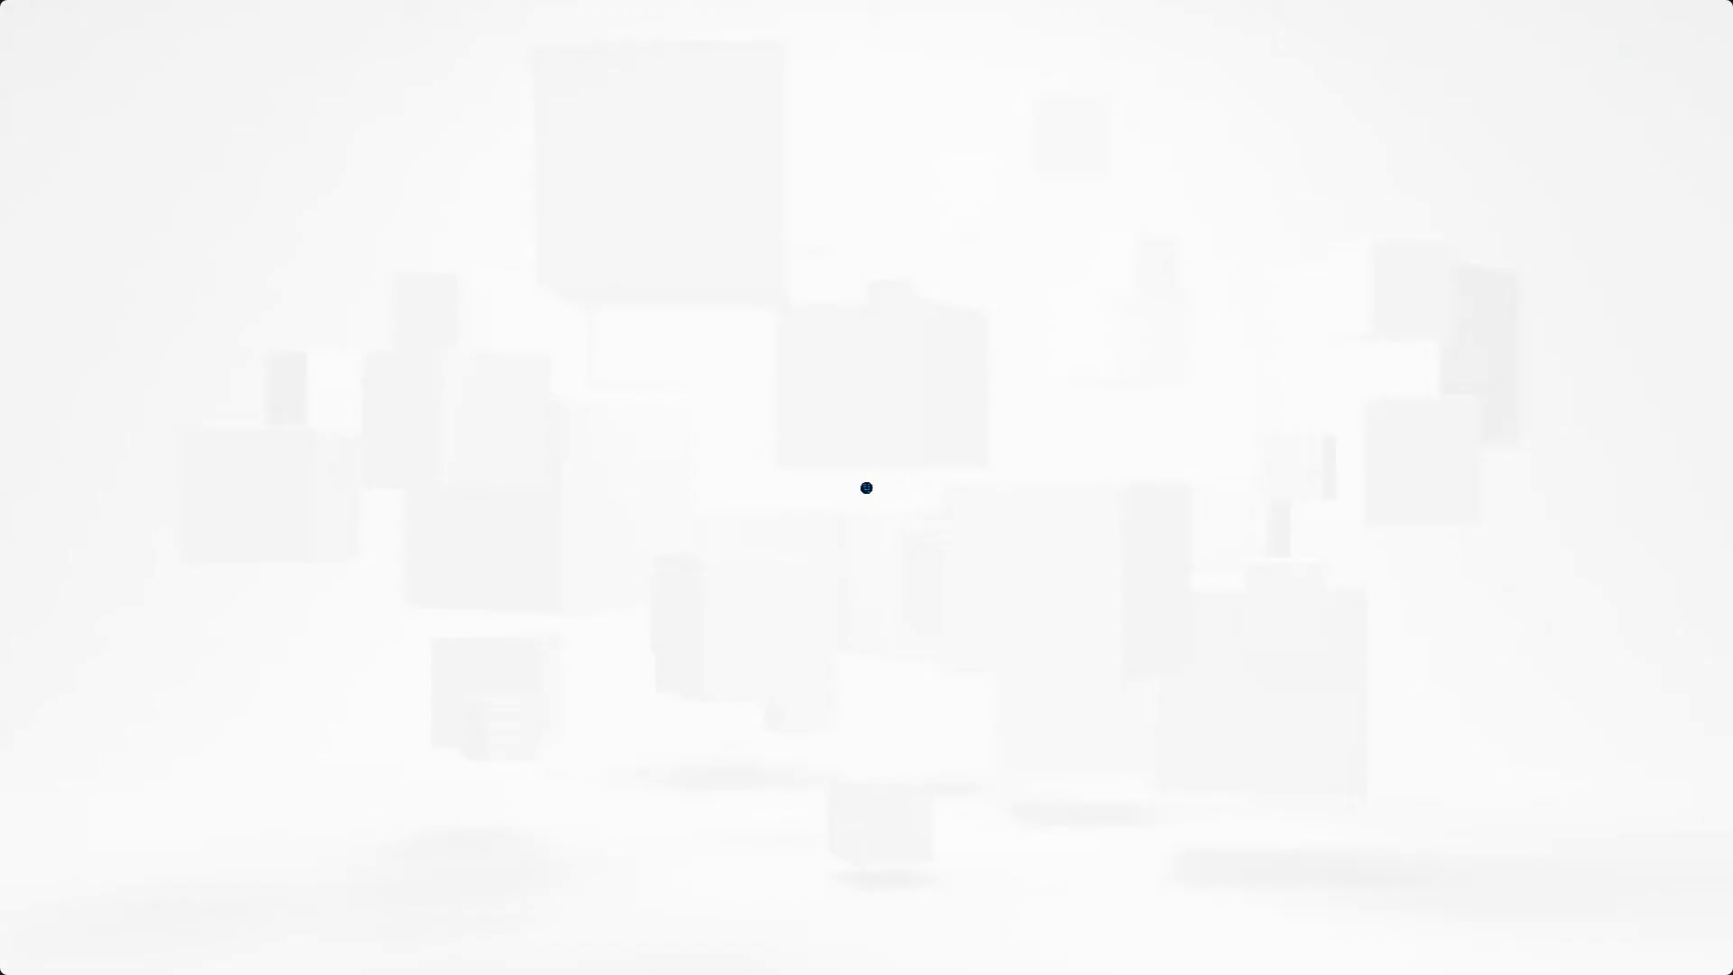